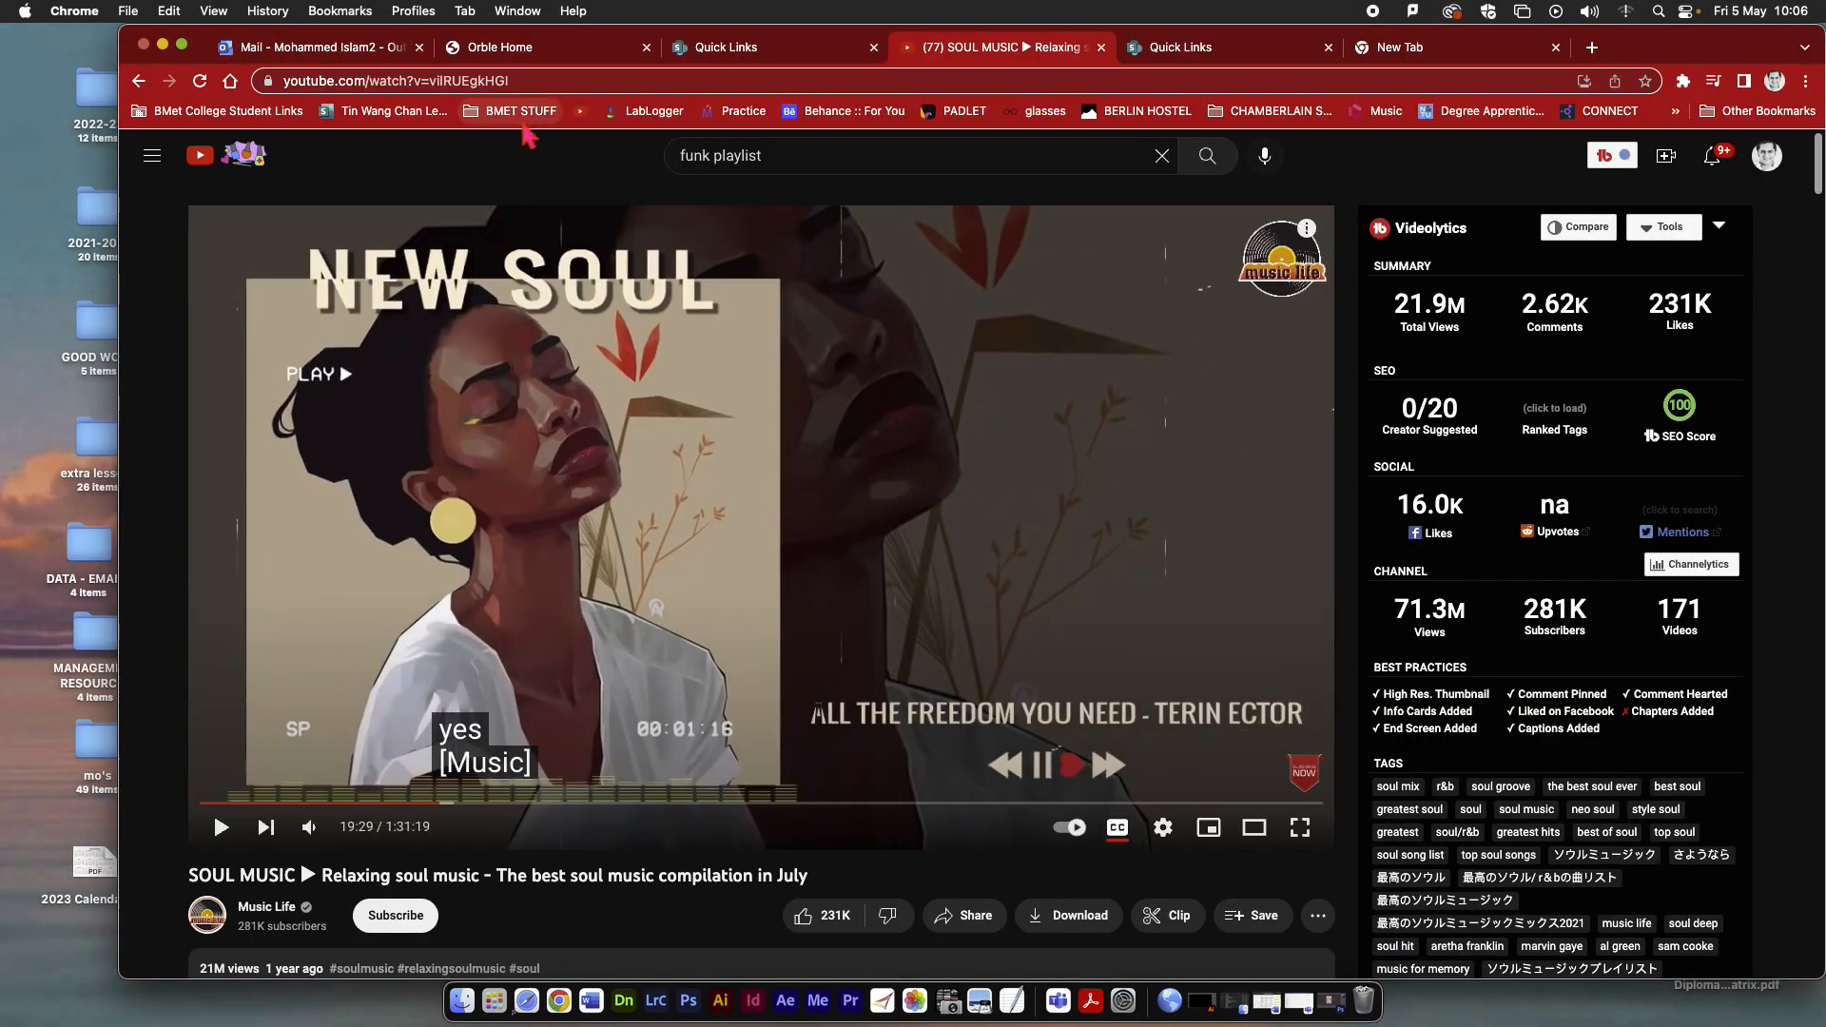
Search the web for "graphic burger" in a new tab and open the GraphicBurger website.
key("super+t")
type("graphic ")
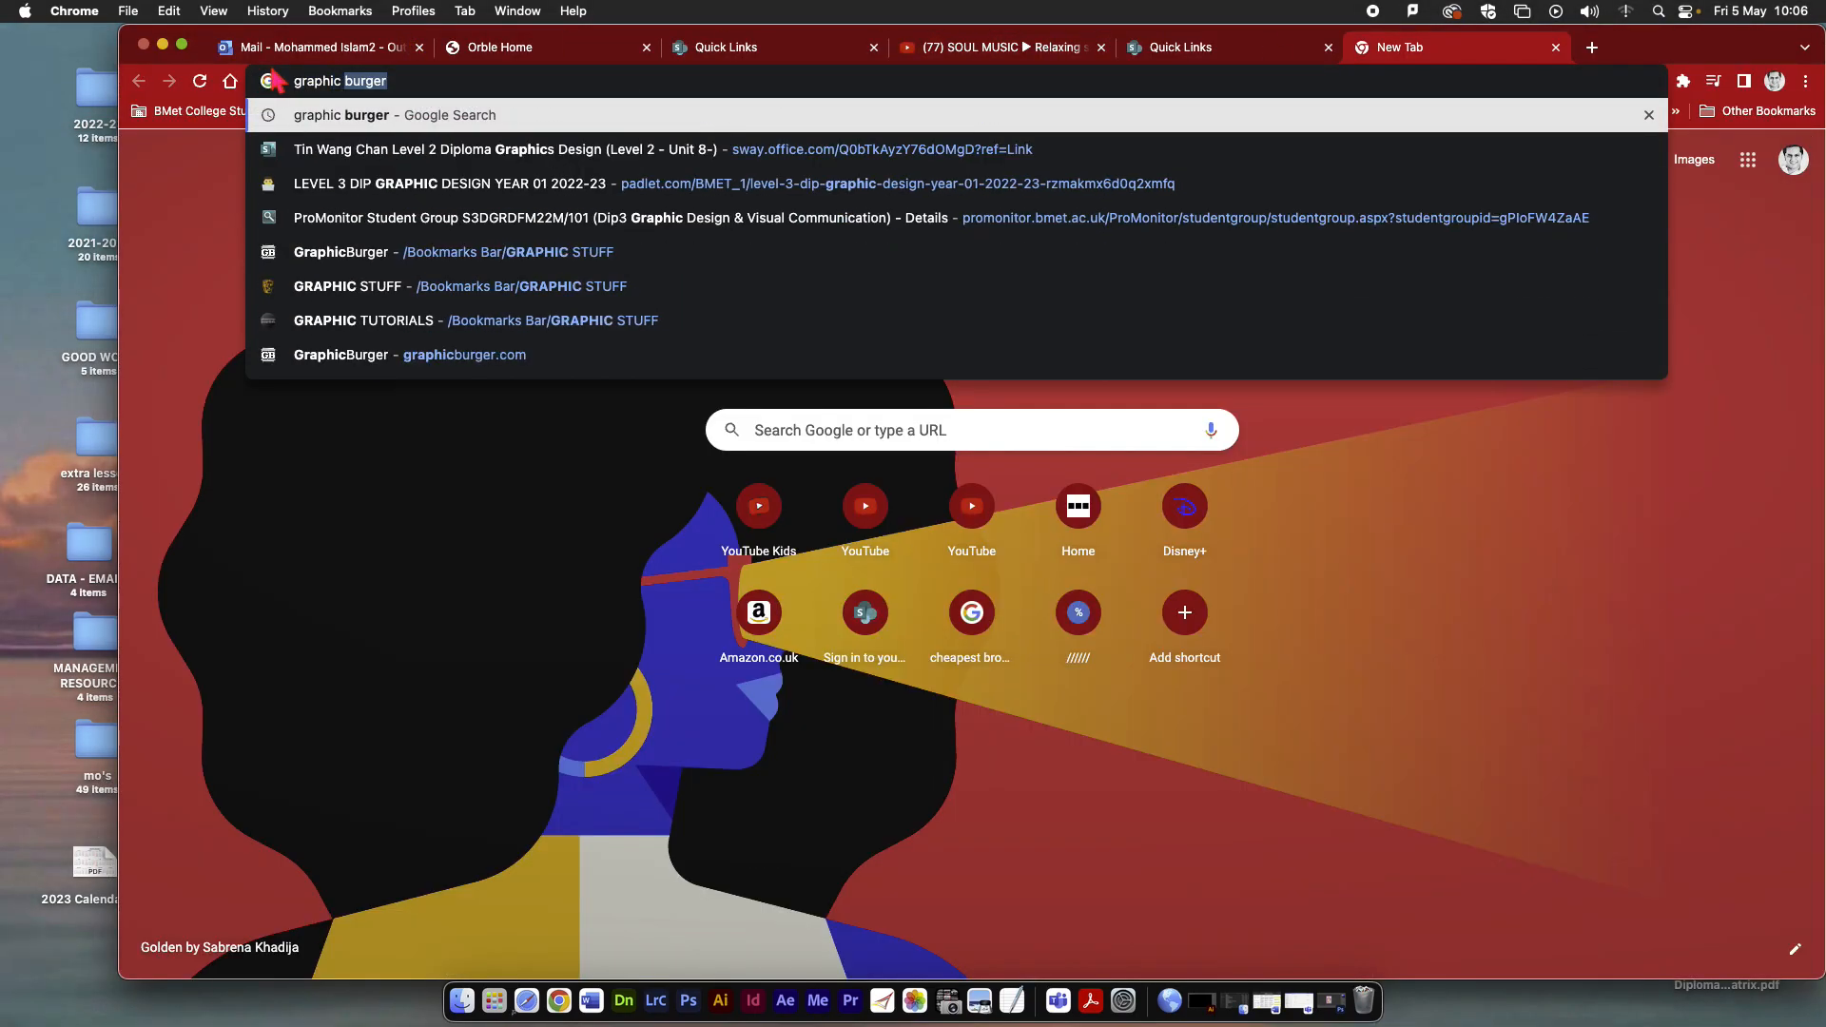
type("burger")
key("Return")
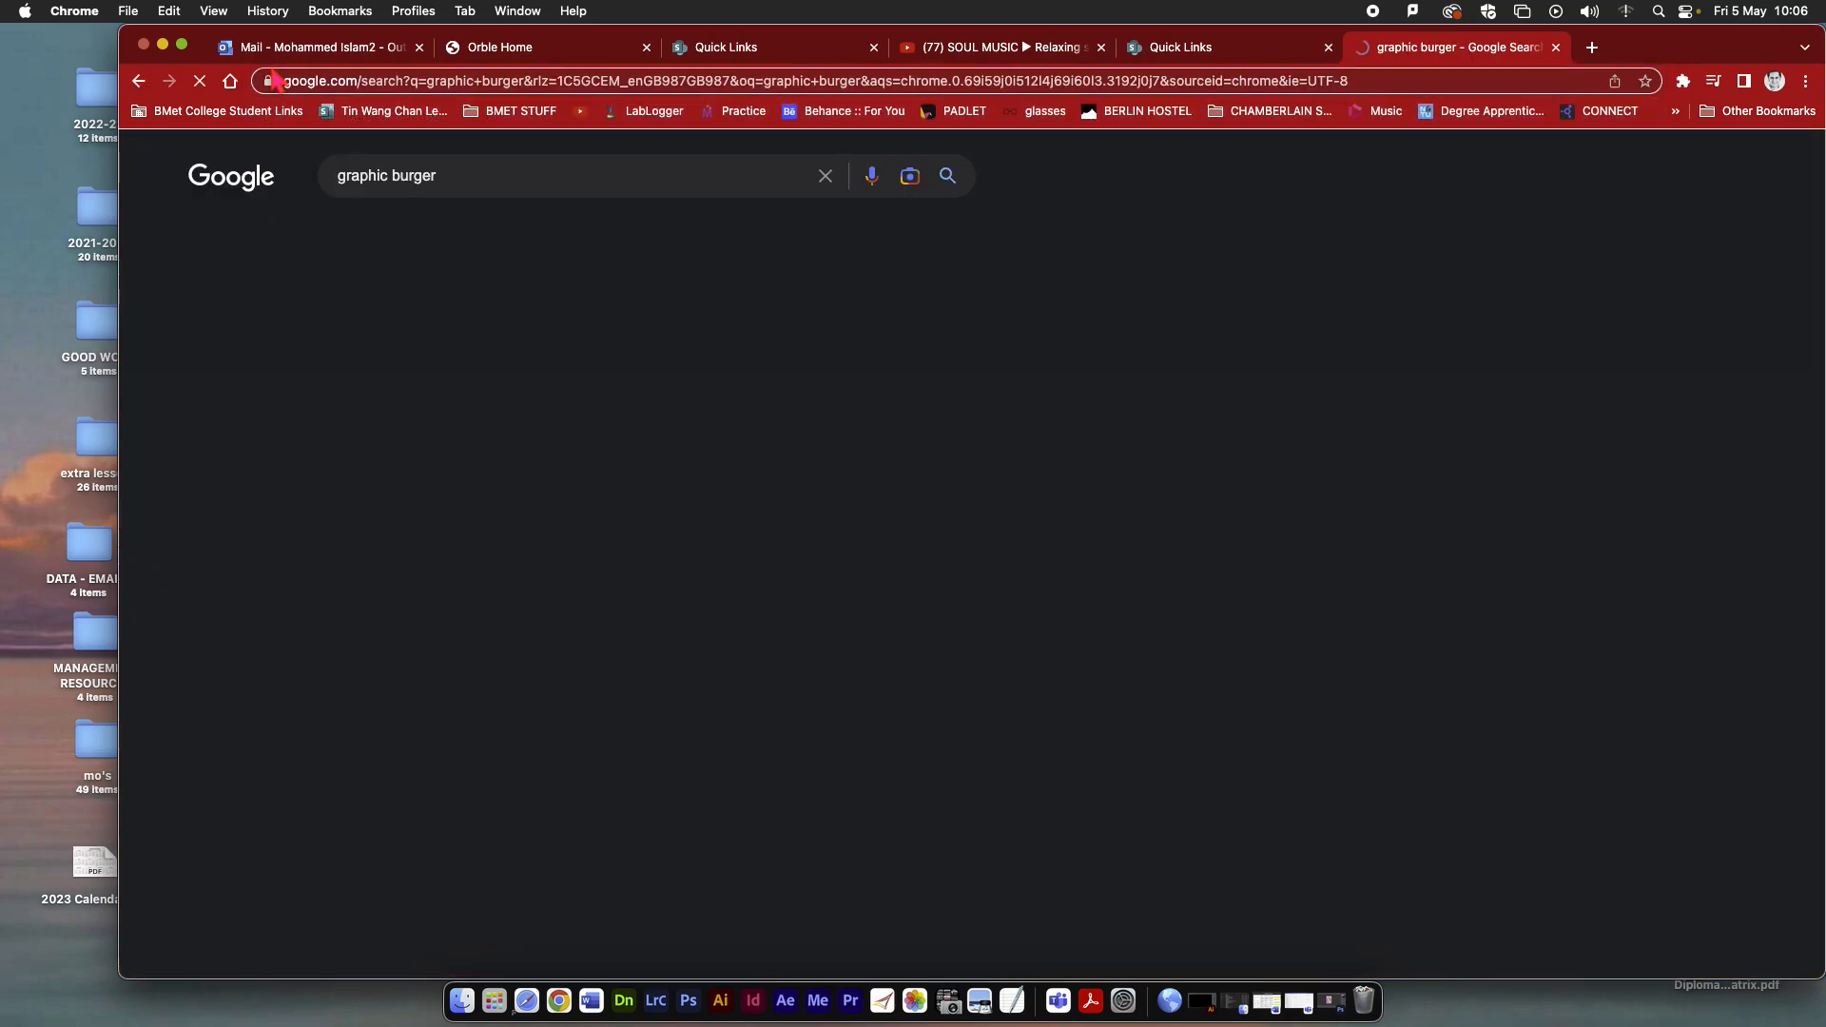
left_click(449, 364)
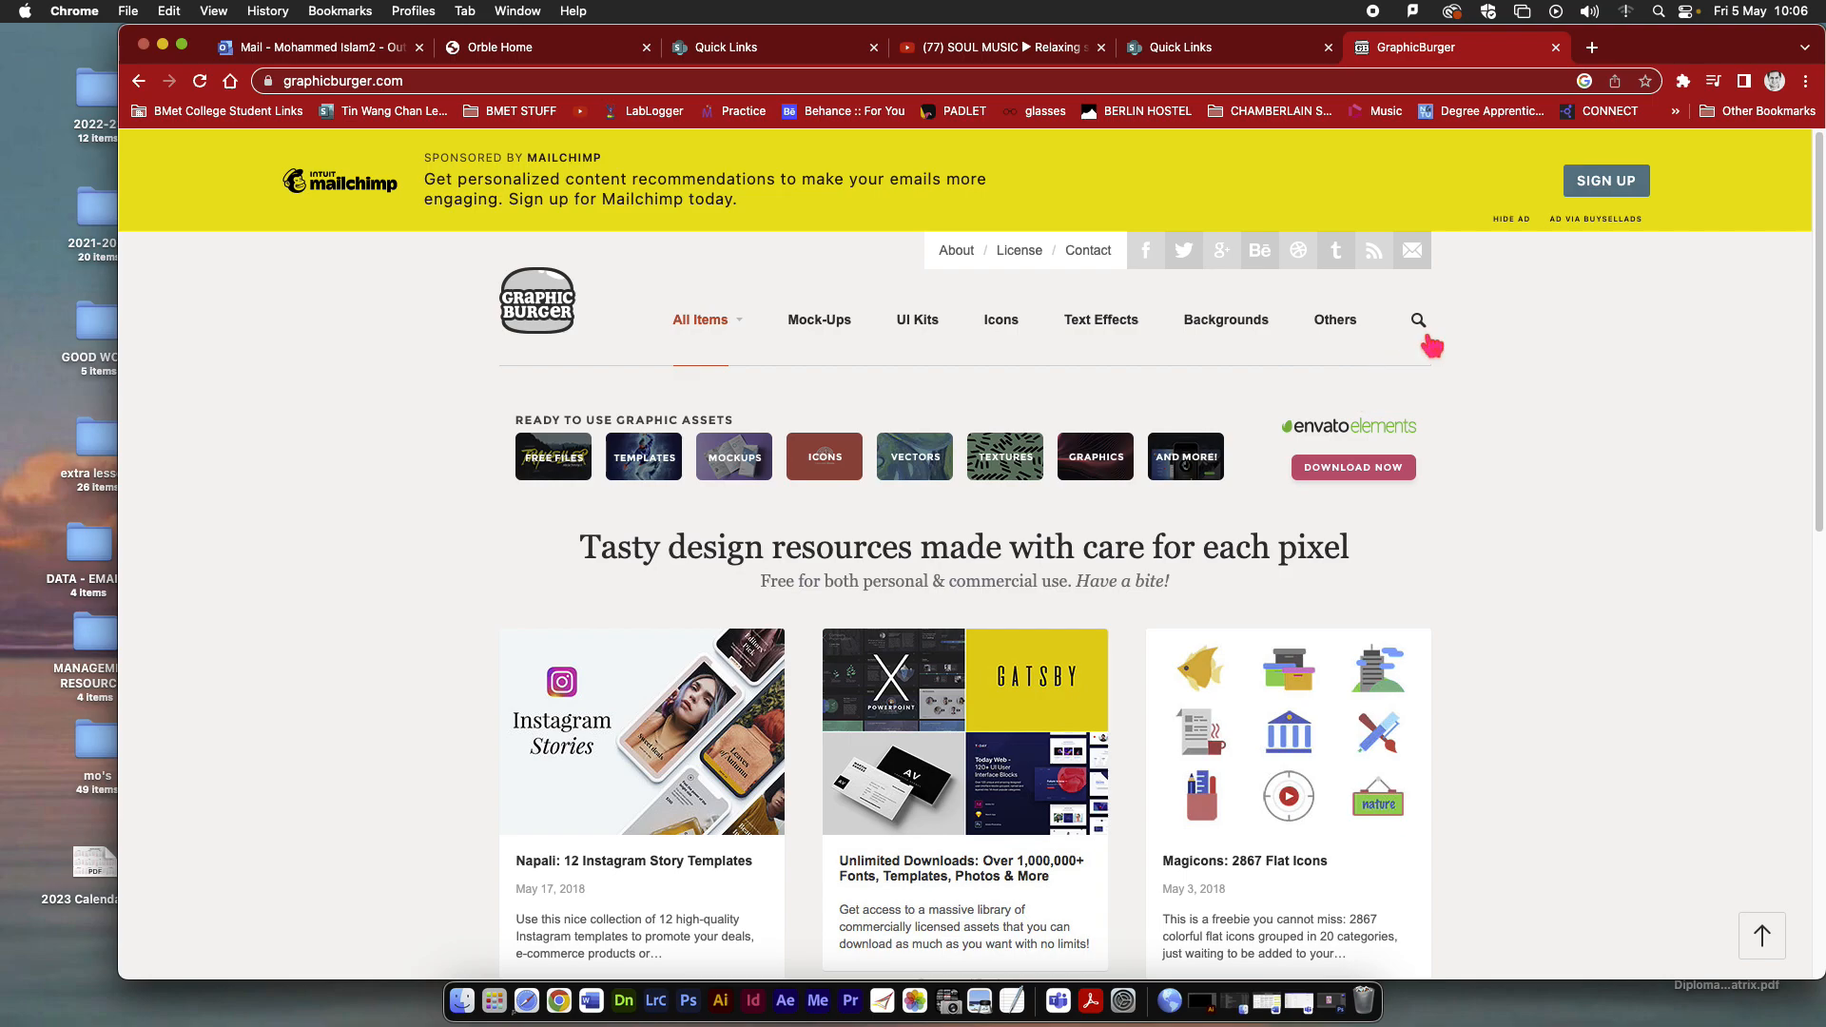
Search the GraphicBurger site for "poster".
left_click(1417, 321)
left_click(1443, 380)
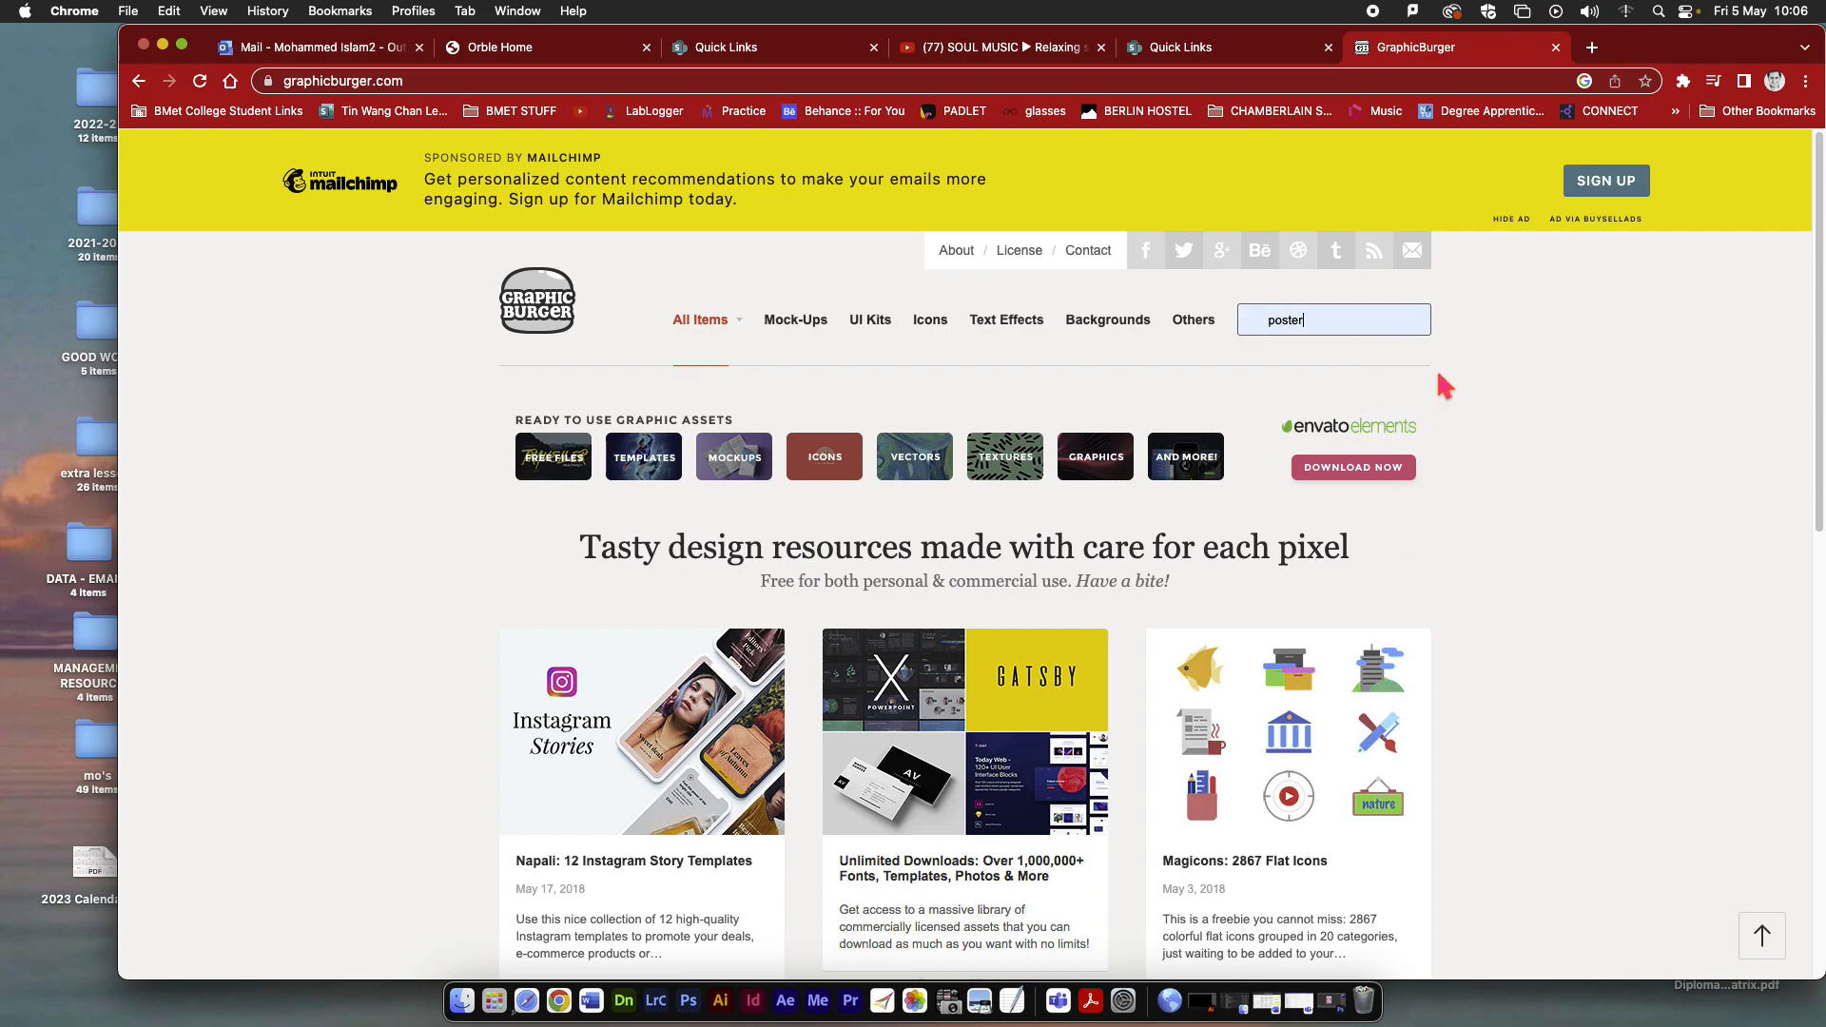
left_click(1284, 337)
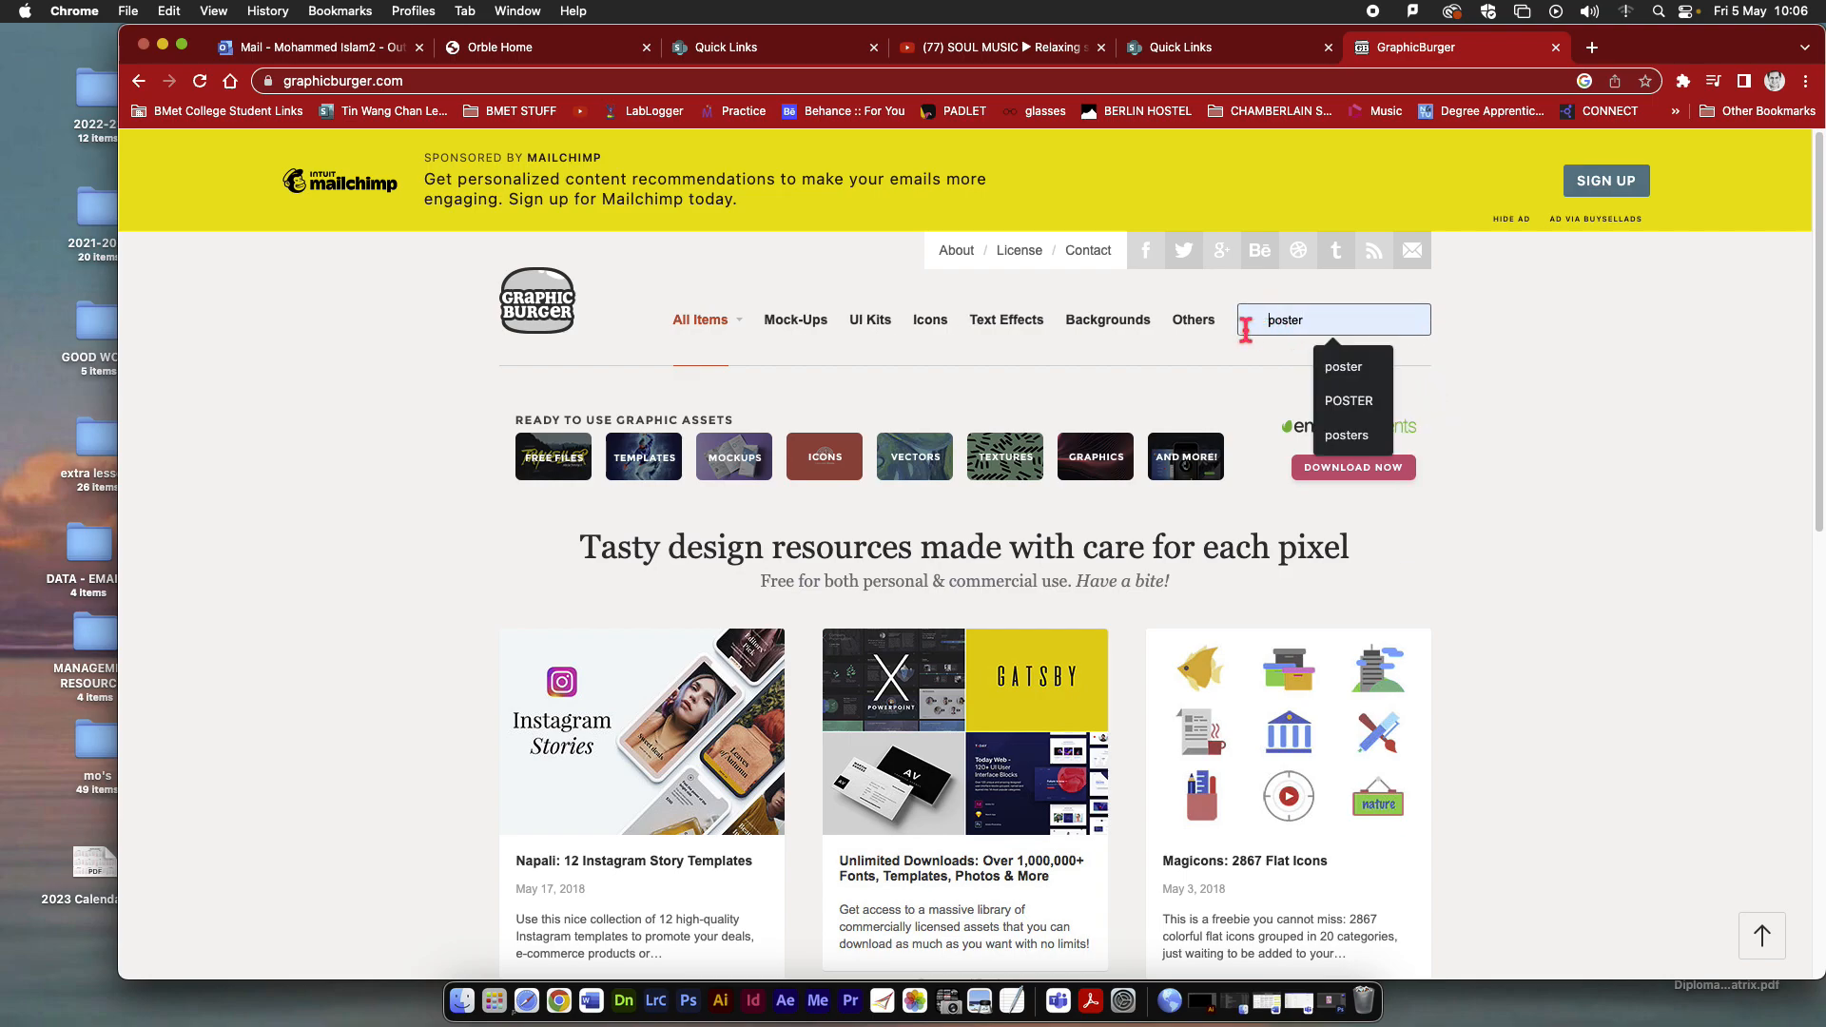
left_click(1362, 376)
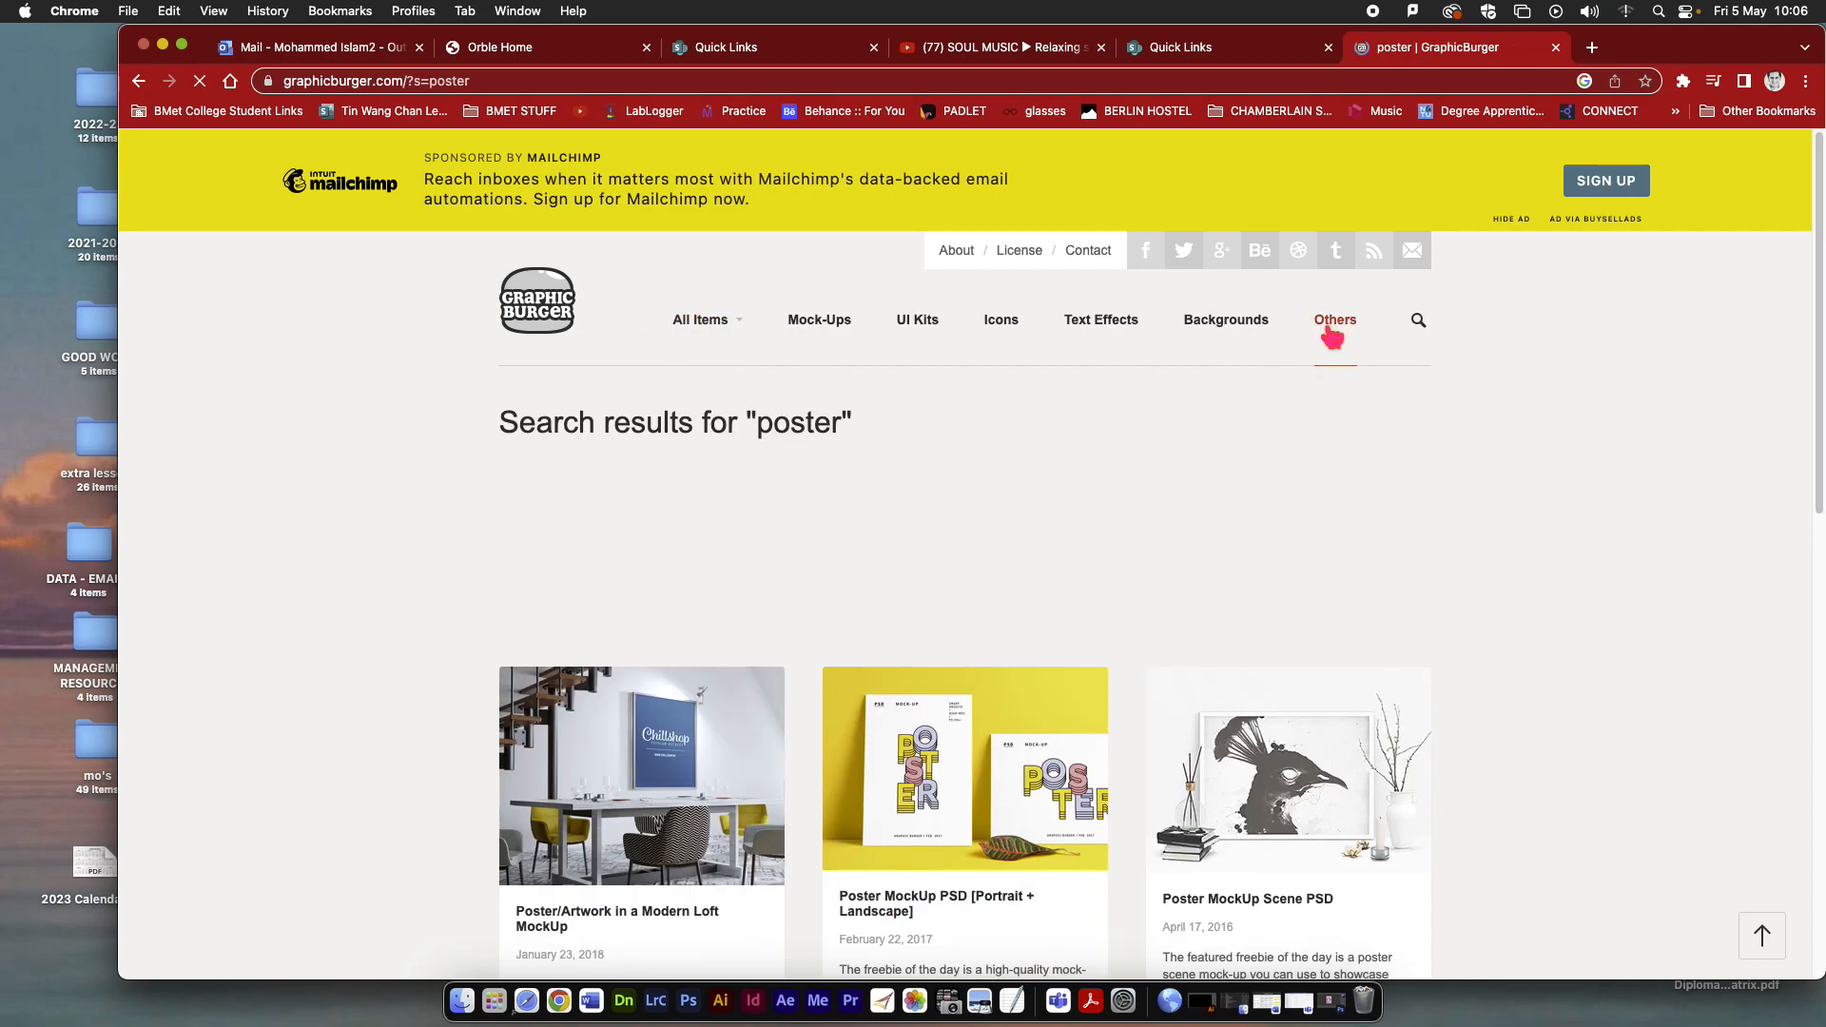
Open the "2 Poster MockUps PSD" item from the results and review its preview images and download section.
scroll(746, 709, "down", 5)
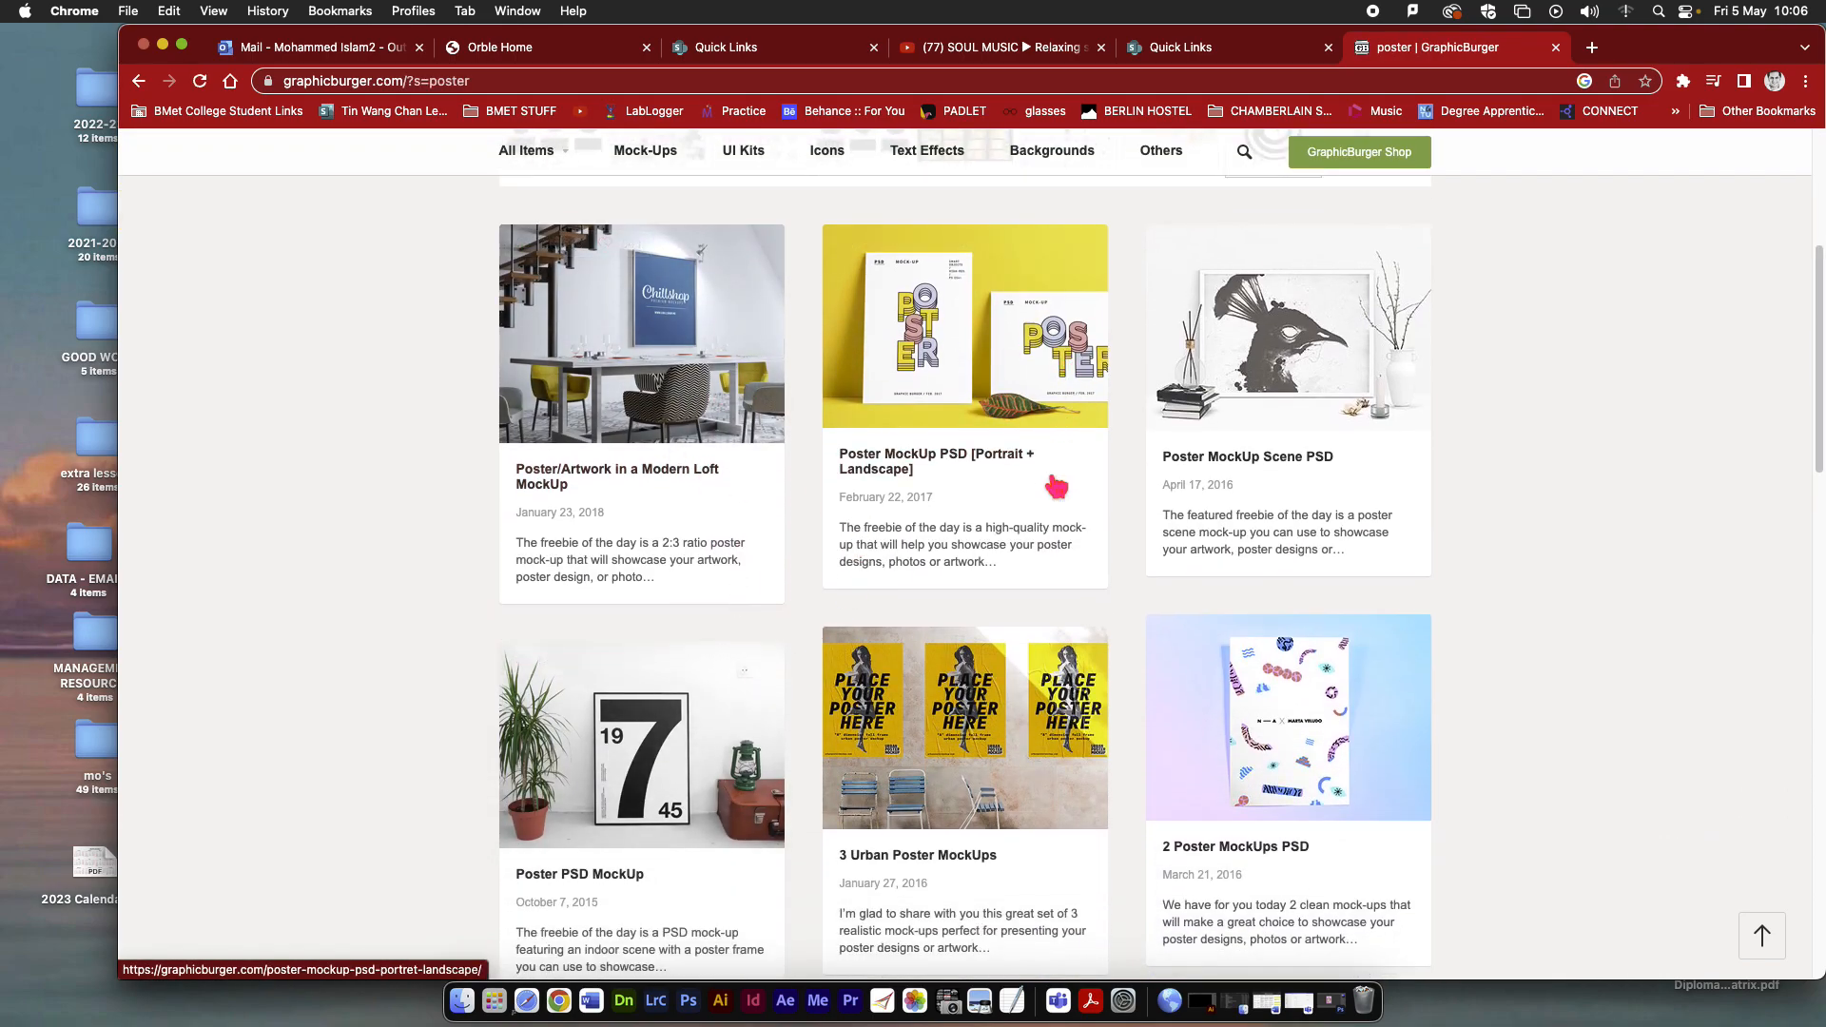
left_click(1260, 748)
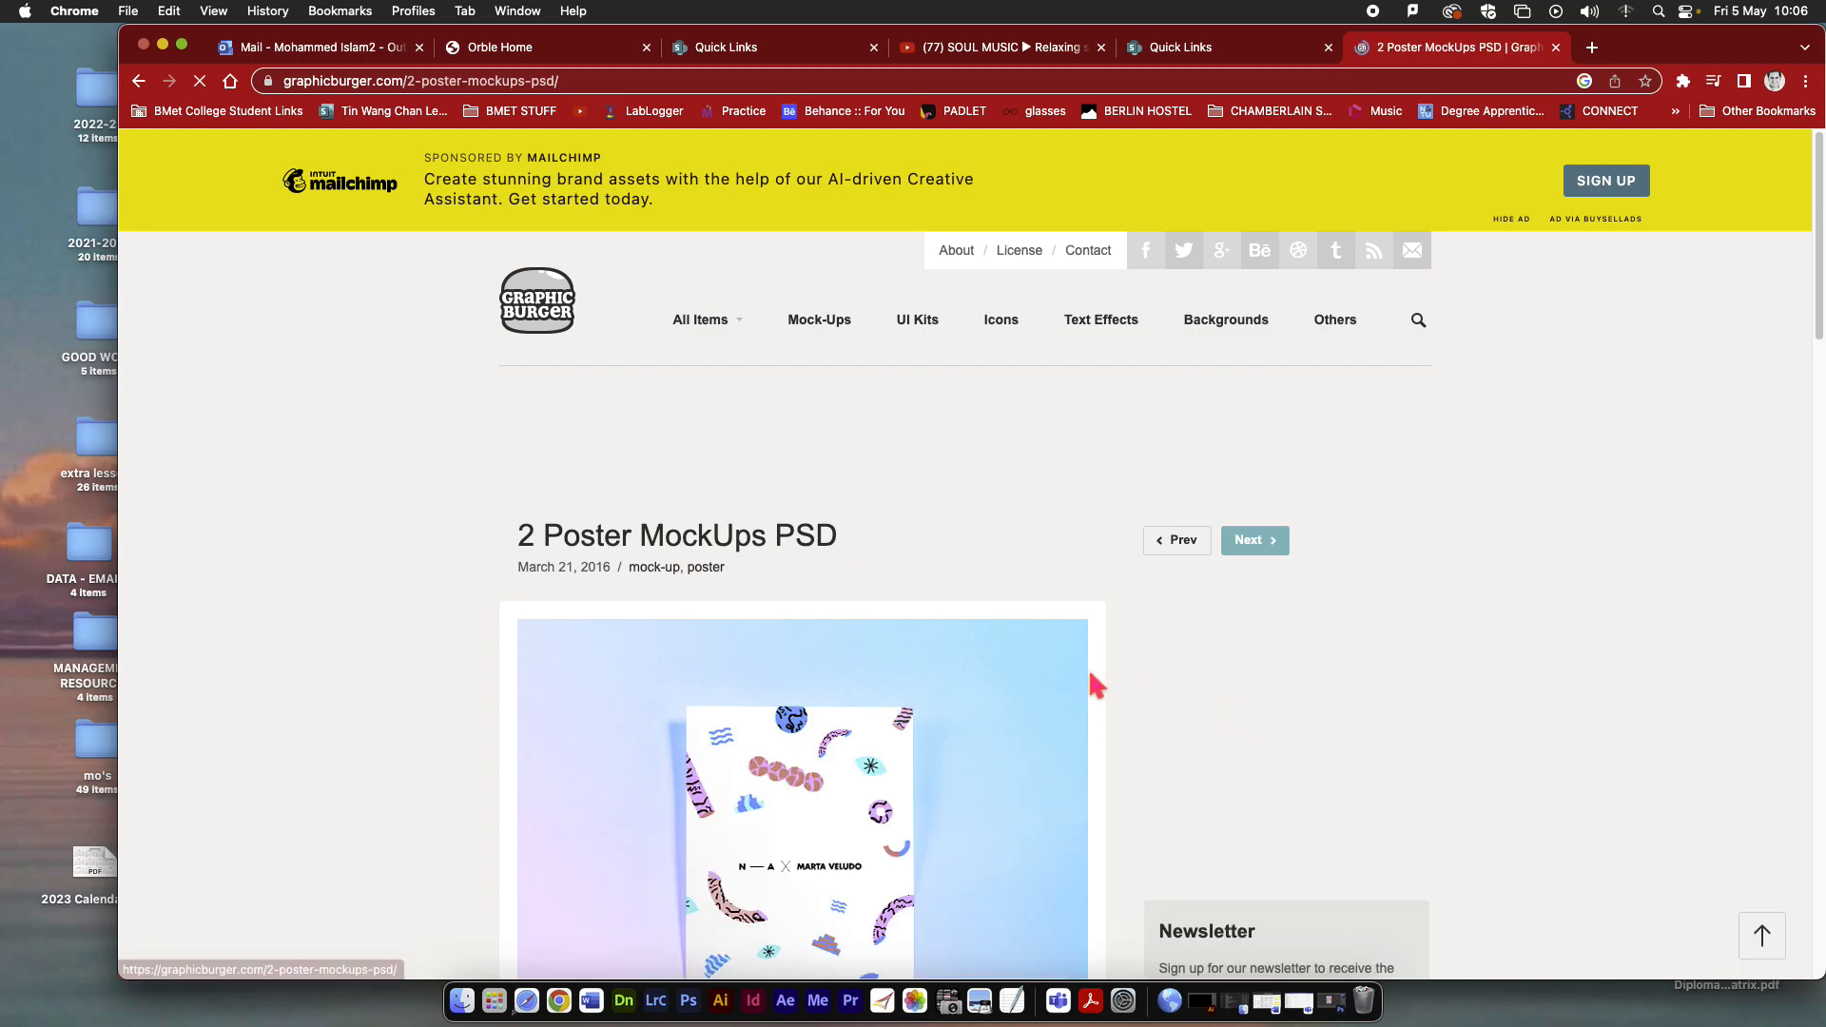
left_click_drag(514, 547, 849, 567)
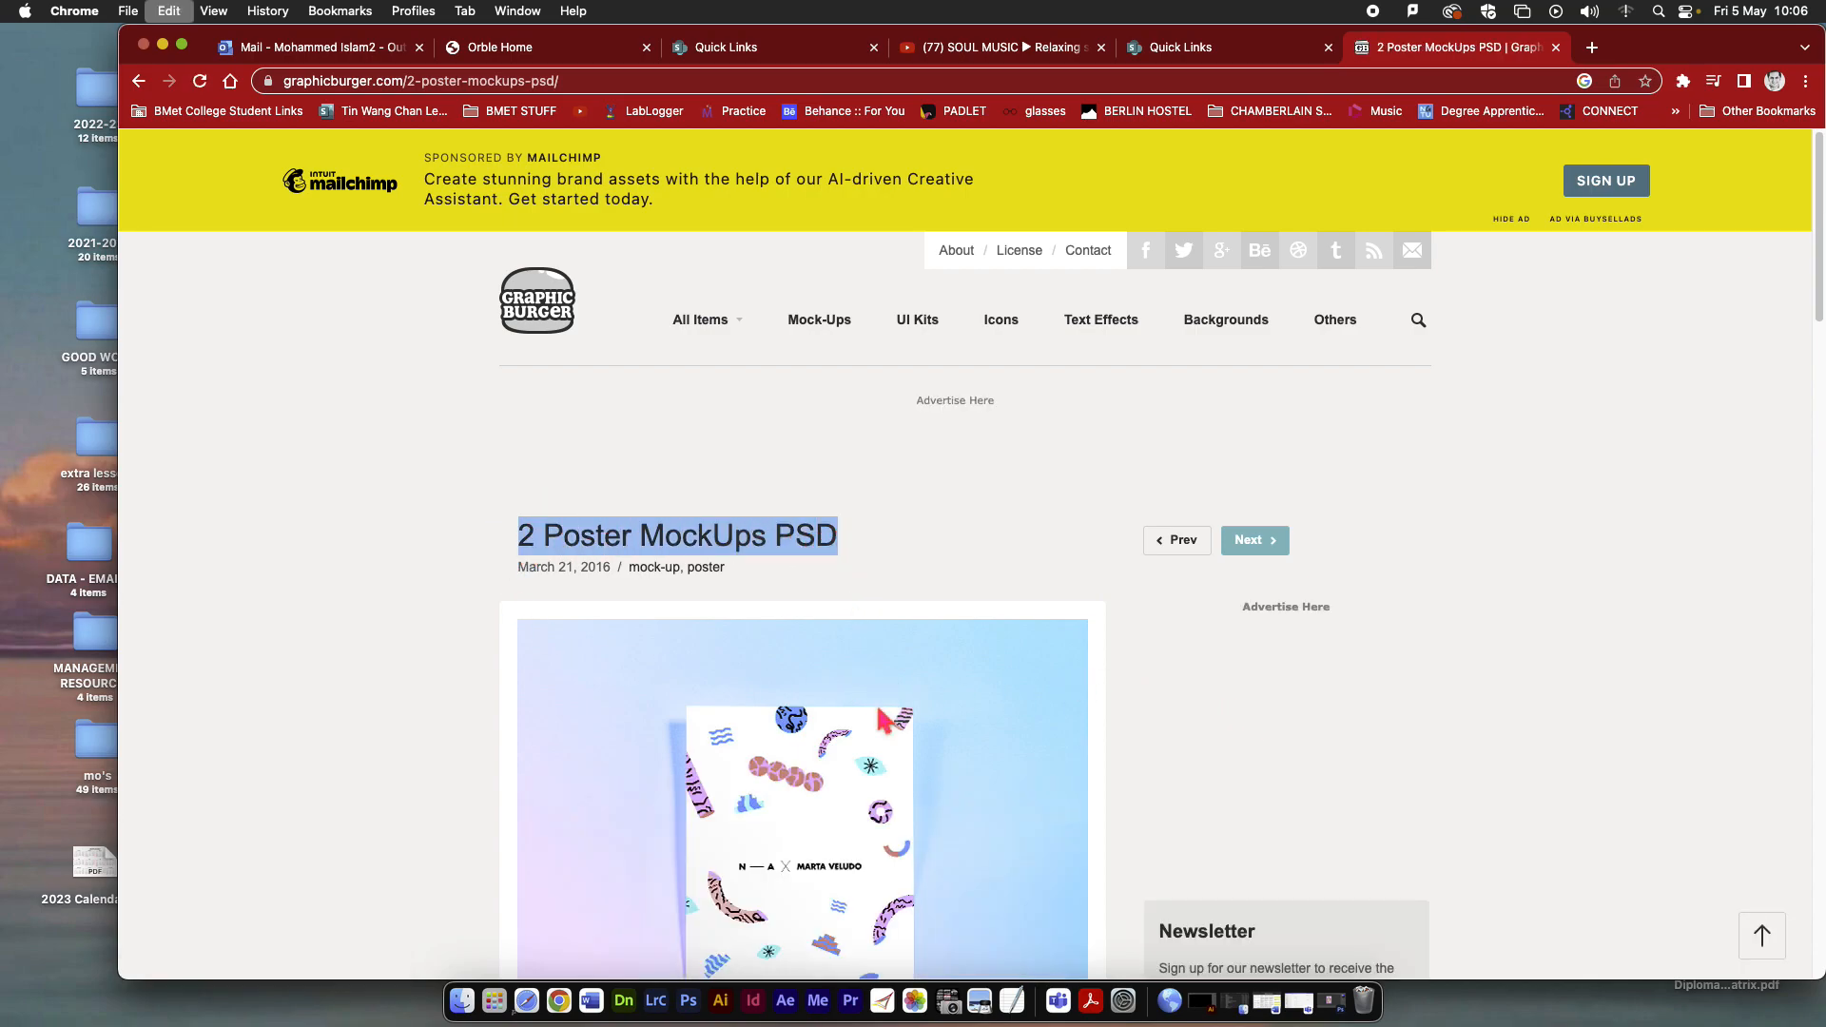
scroll(1084, 748, "down", 6)
scroll(1037, 738, "up", 4)
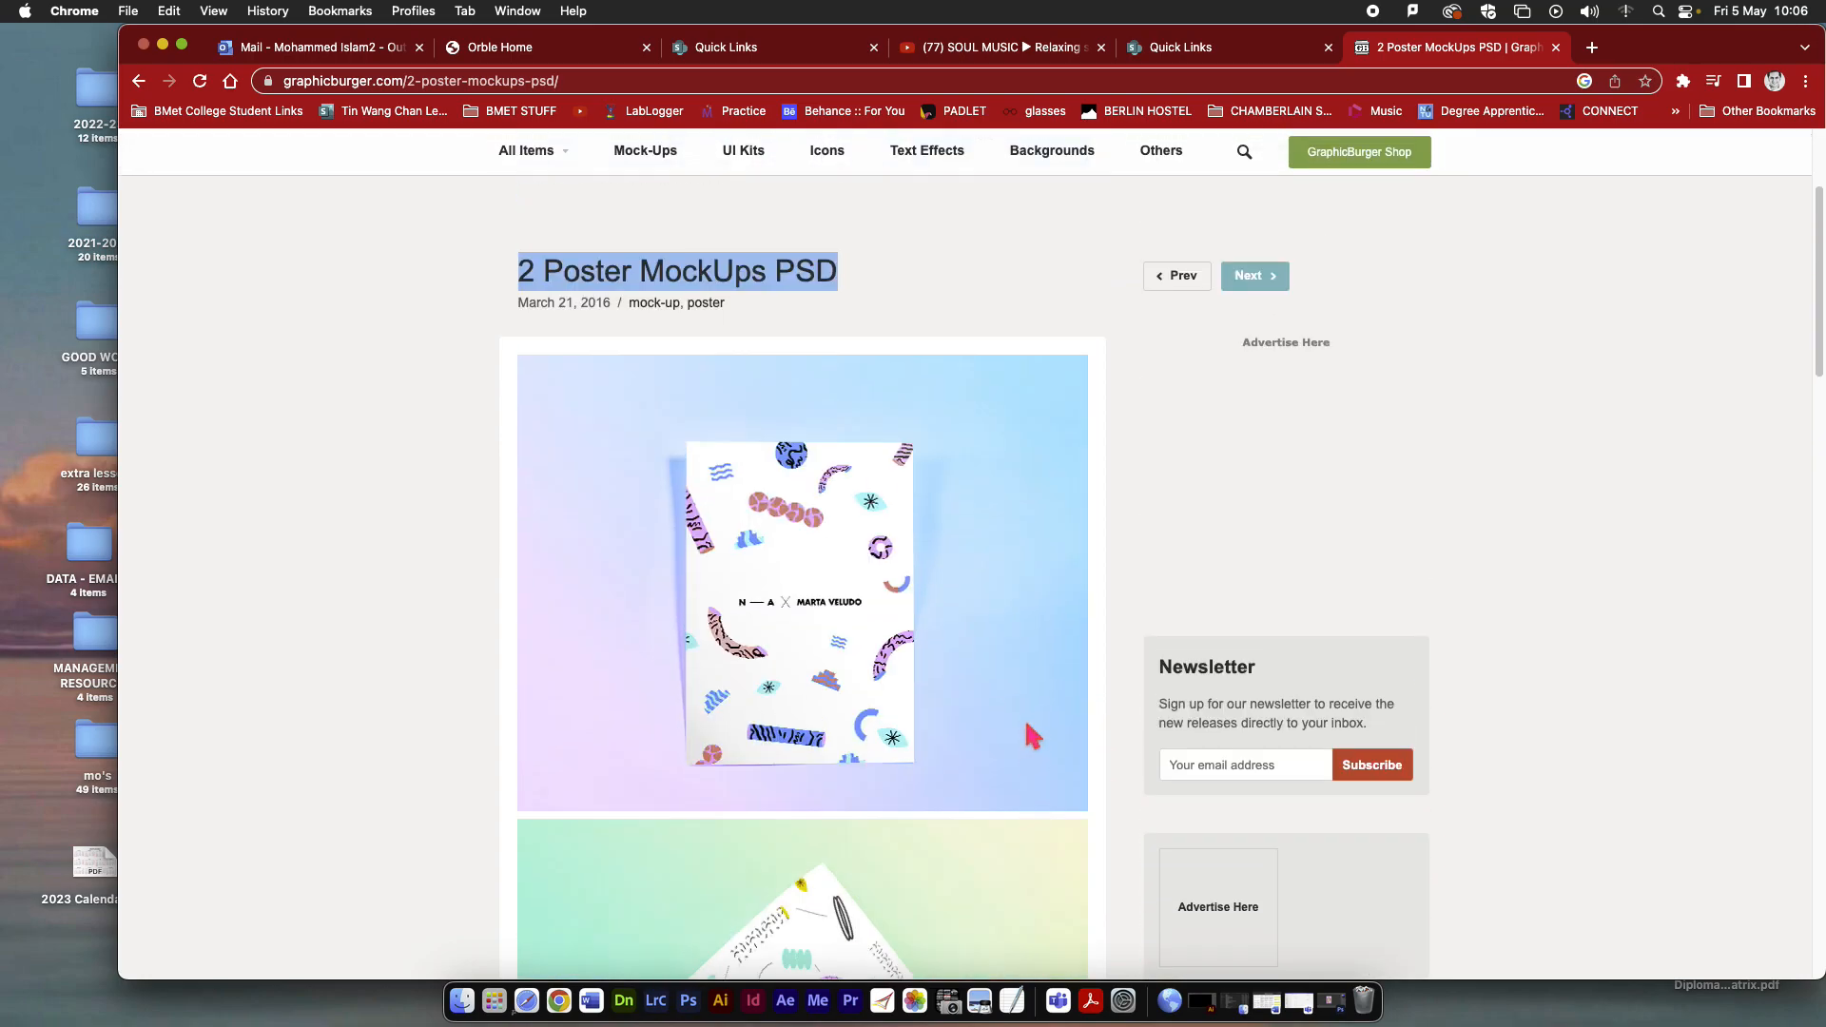
scroll(1038, 732, "down", 15)
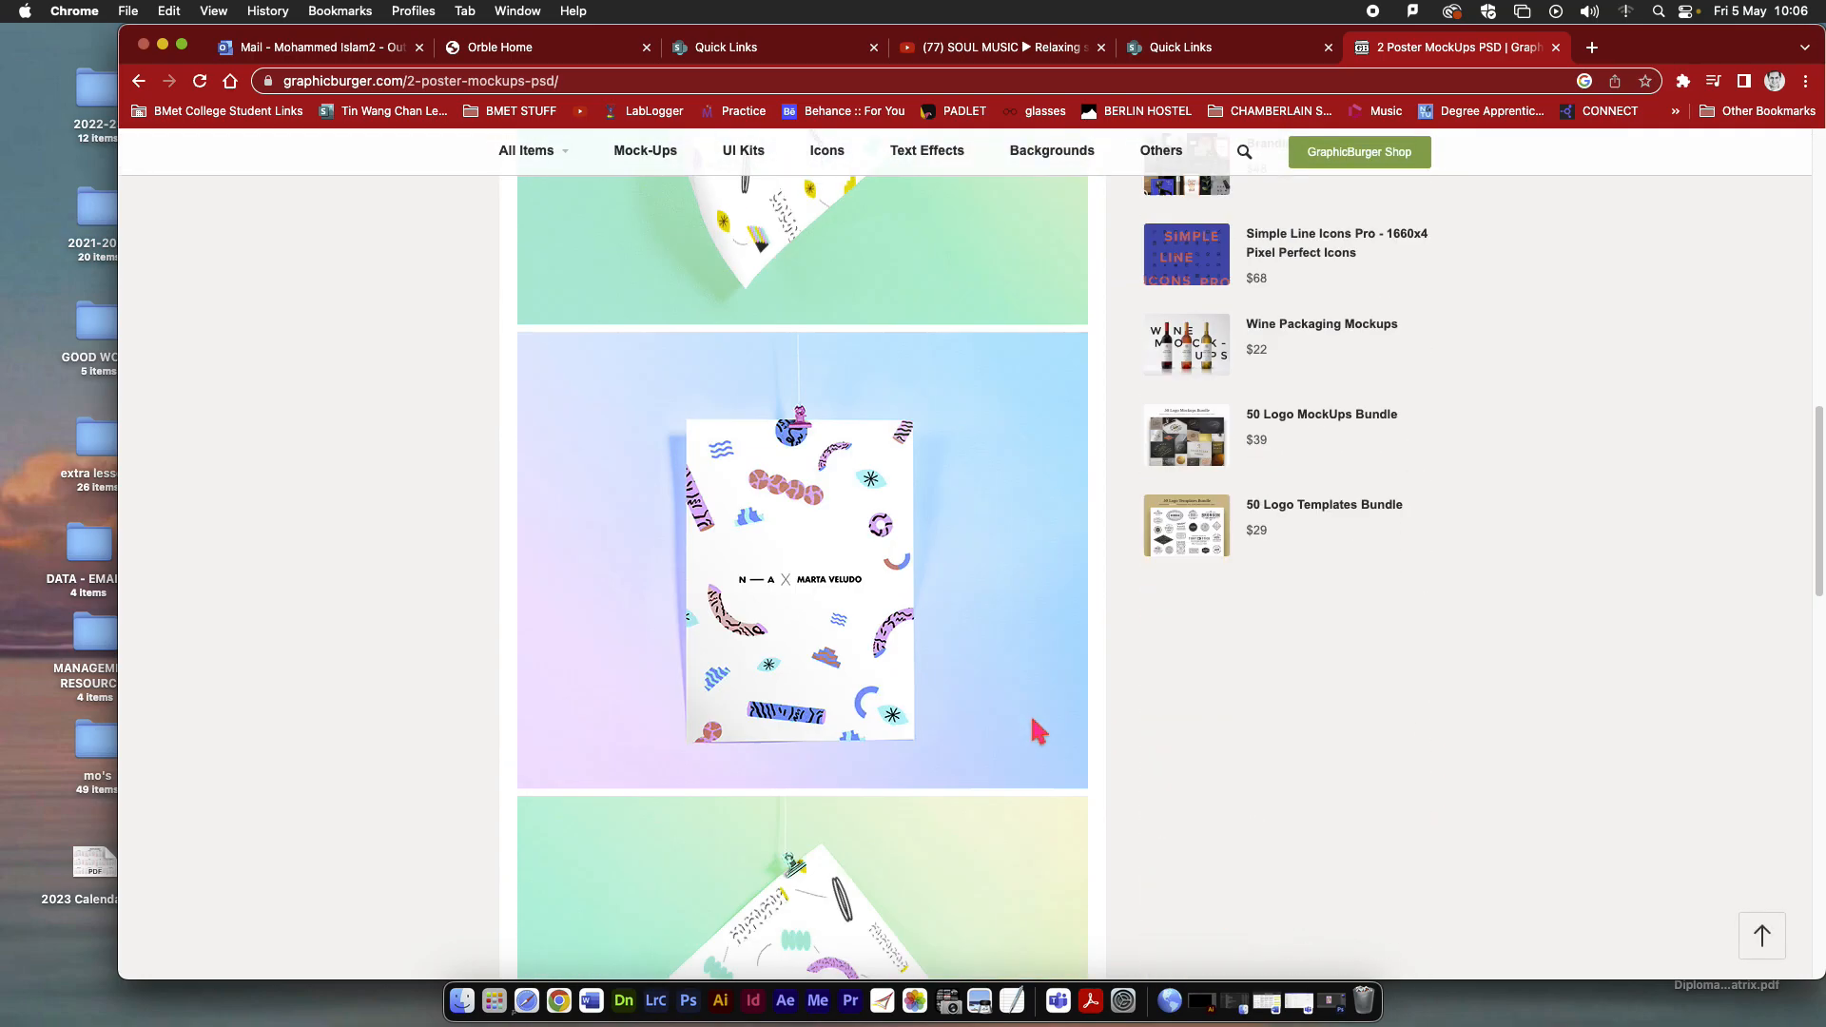
scroll(1039, 732, "up", 15)
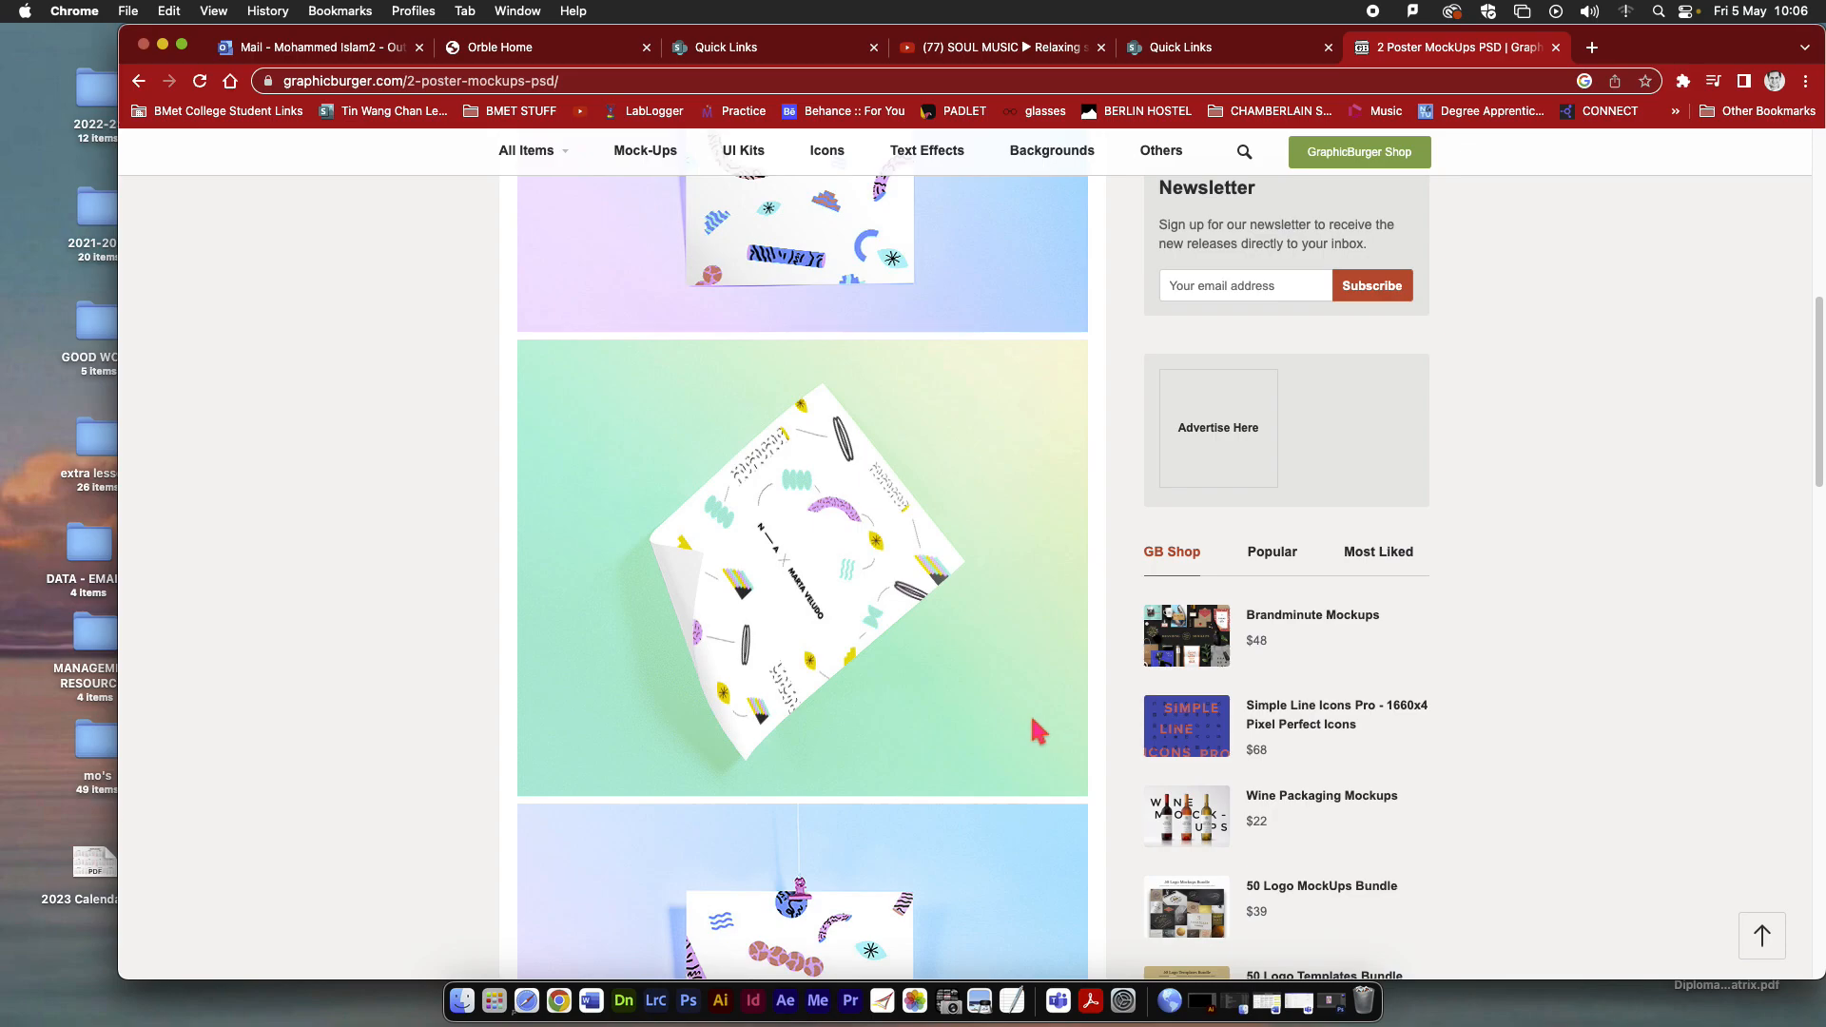
scroll(1038, 732, "down", 8)
scroll(1038, 738, "down", 12)
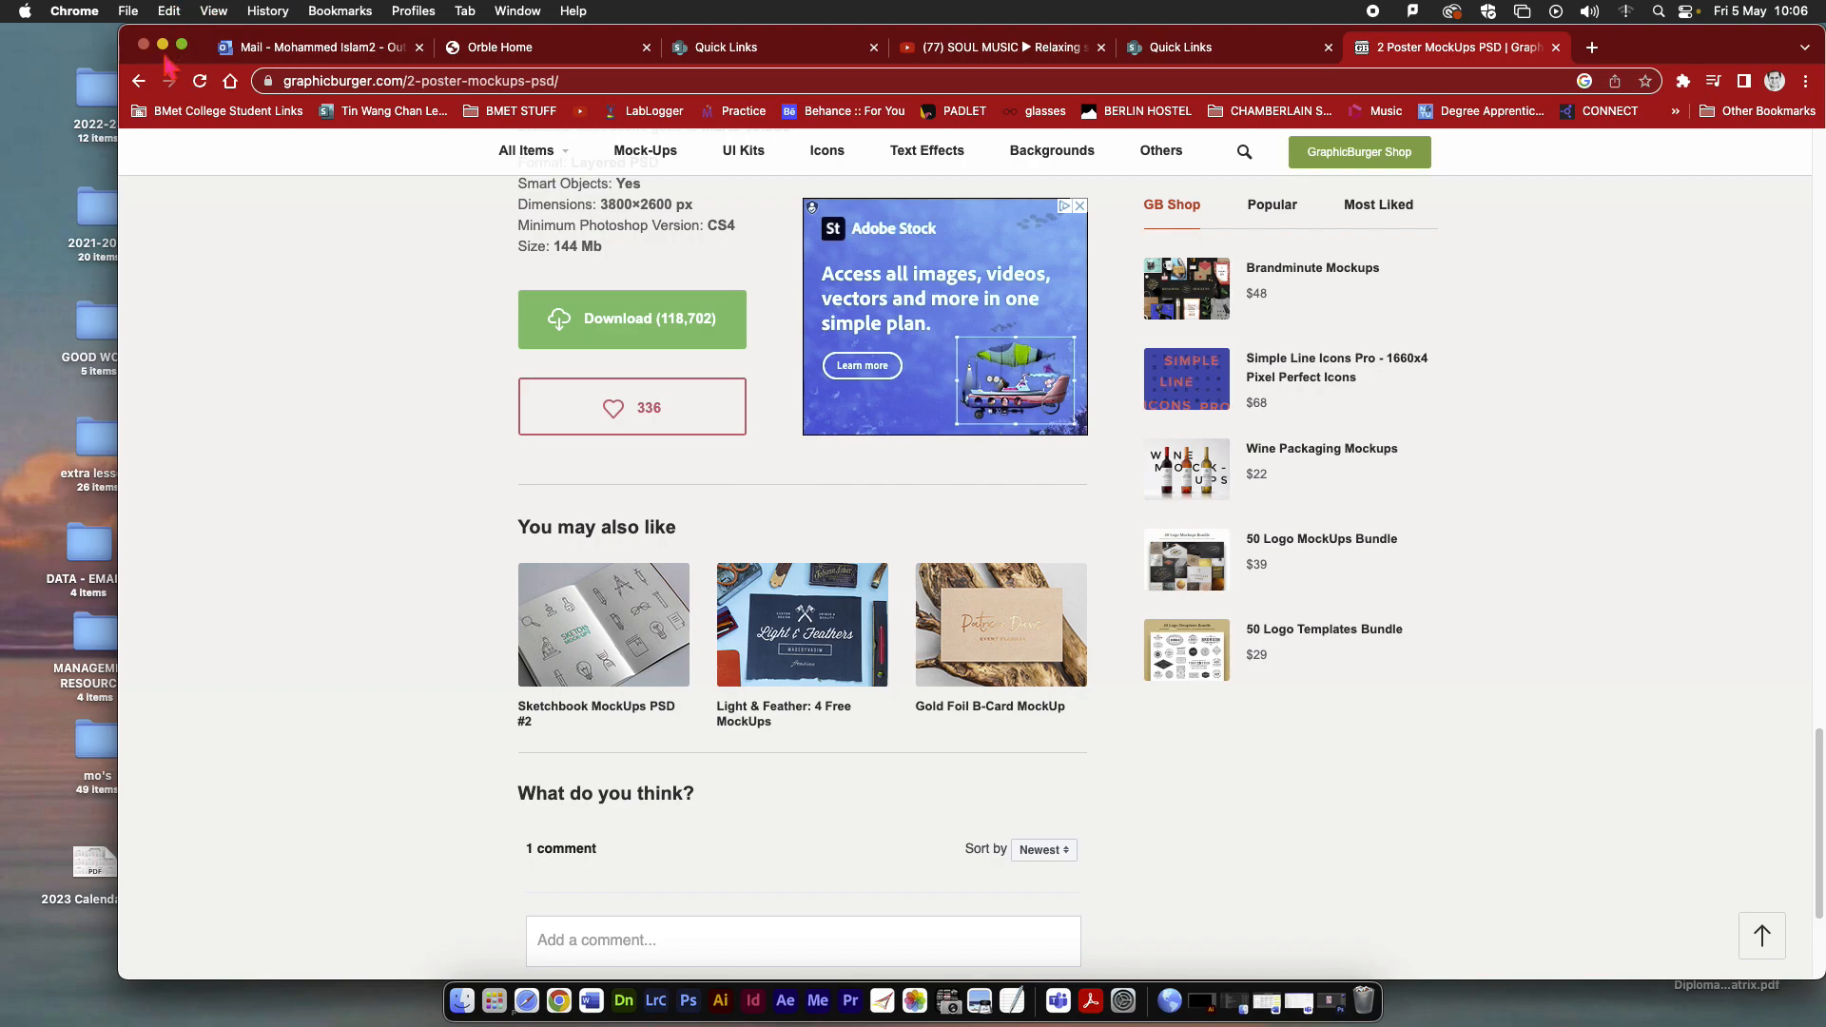
Move the browser window aside and open the Poster MockUps PSD folder on the desktop.
left_click_drag(190, 68, 1052, 11)
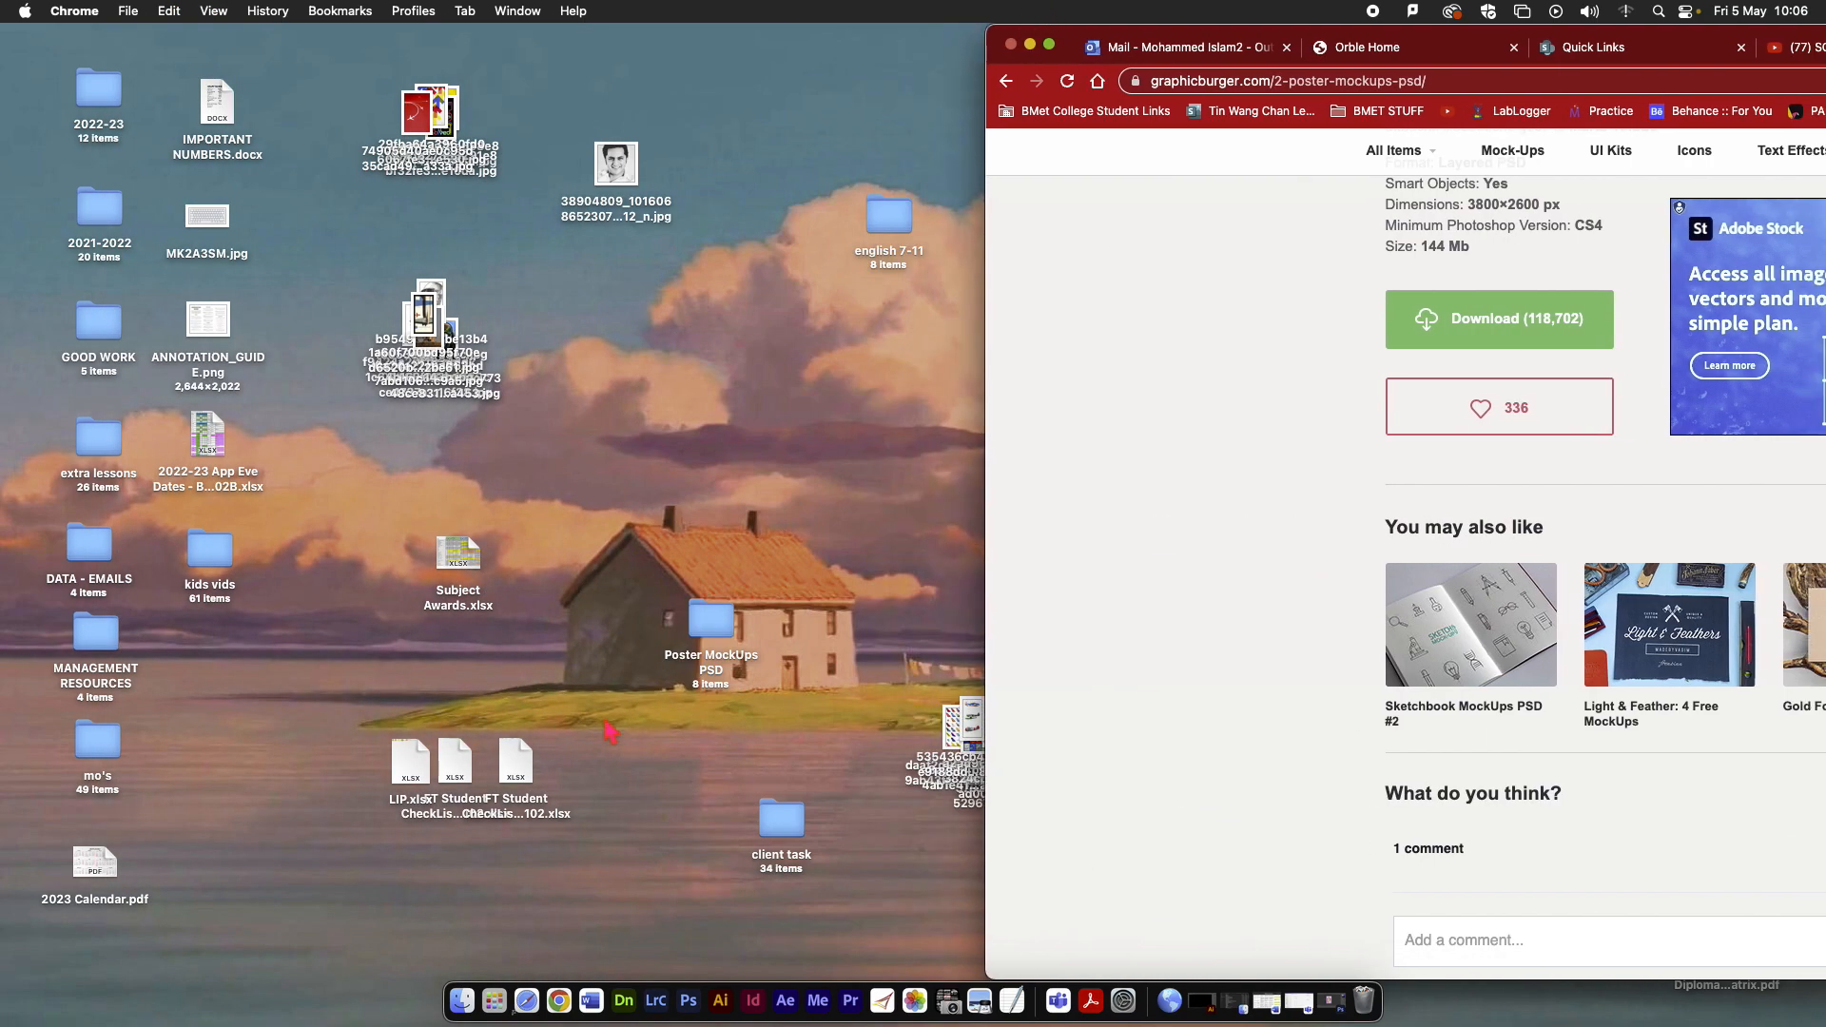
left_click_drag(715, 627, 684, 644)
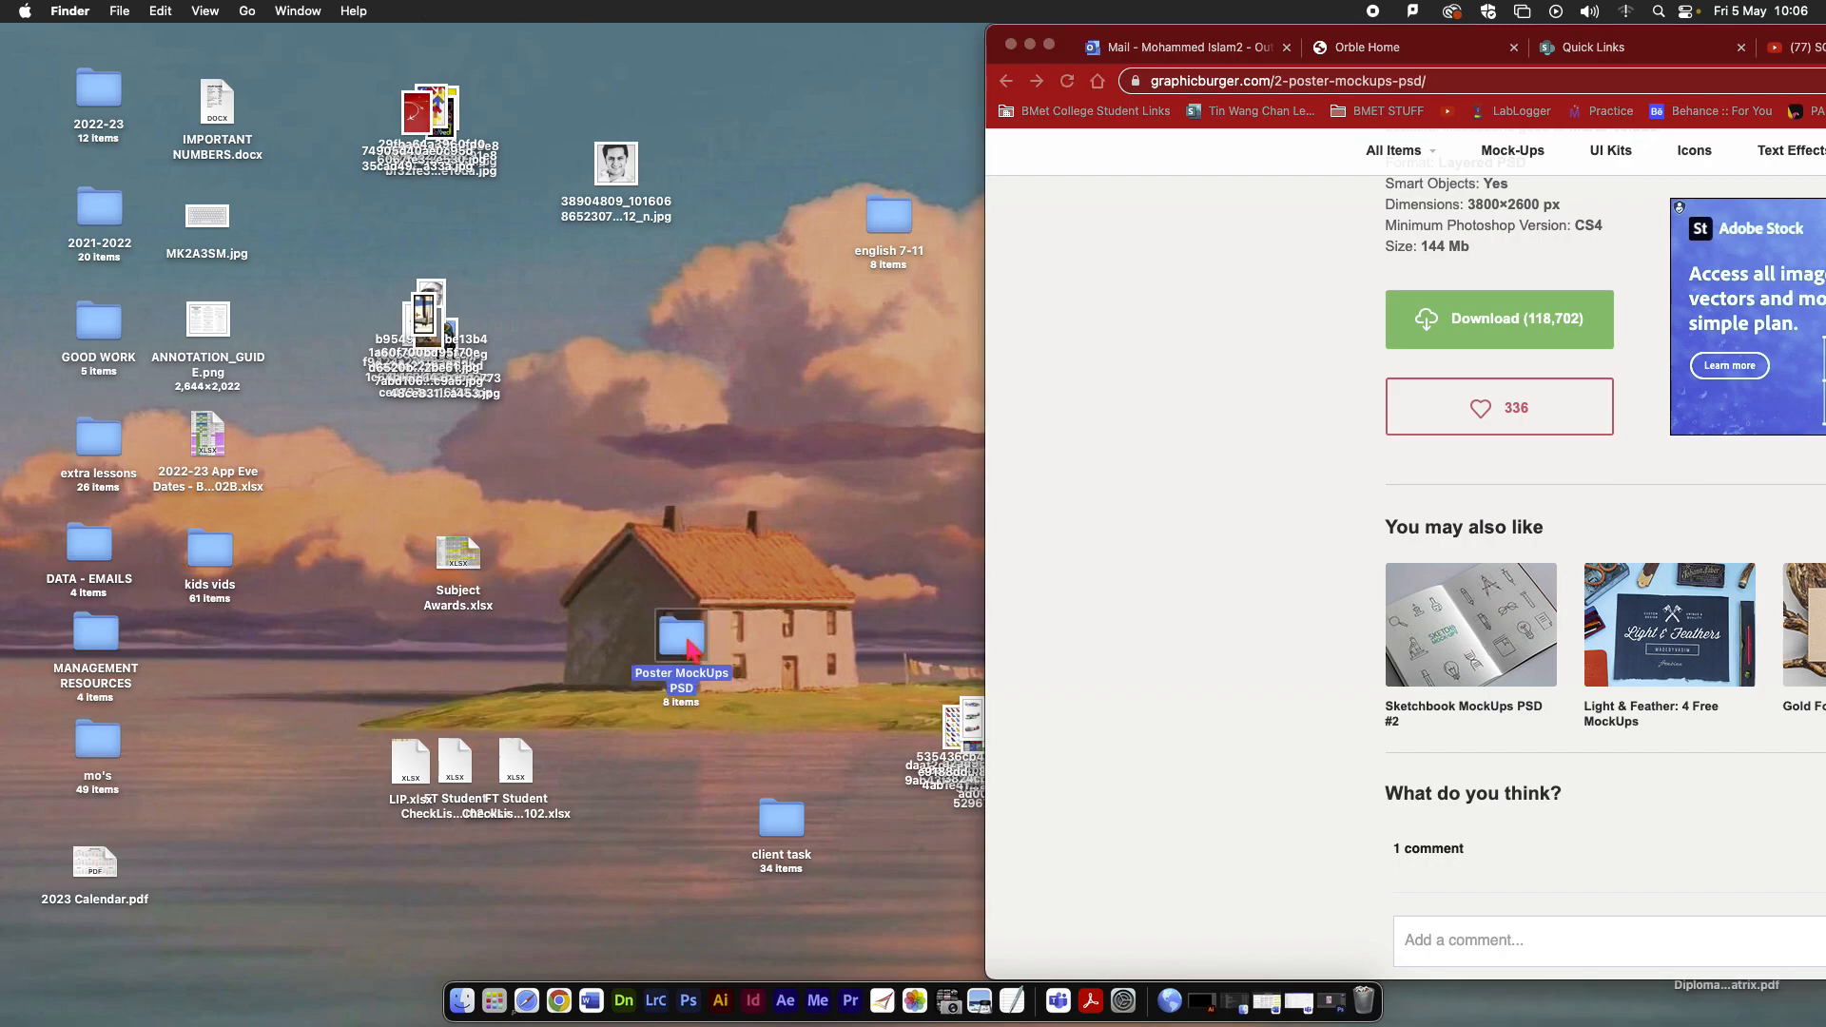
double_click(685, 644)
Preview the mockup PSD files one after another, from NAXMV Poster Clip 1.psd to NAXMV Poster Gravity 2.psd.
left_click(575, 150)
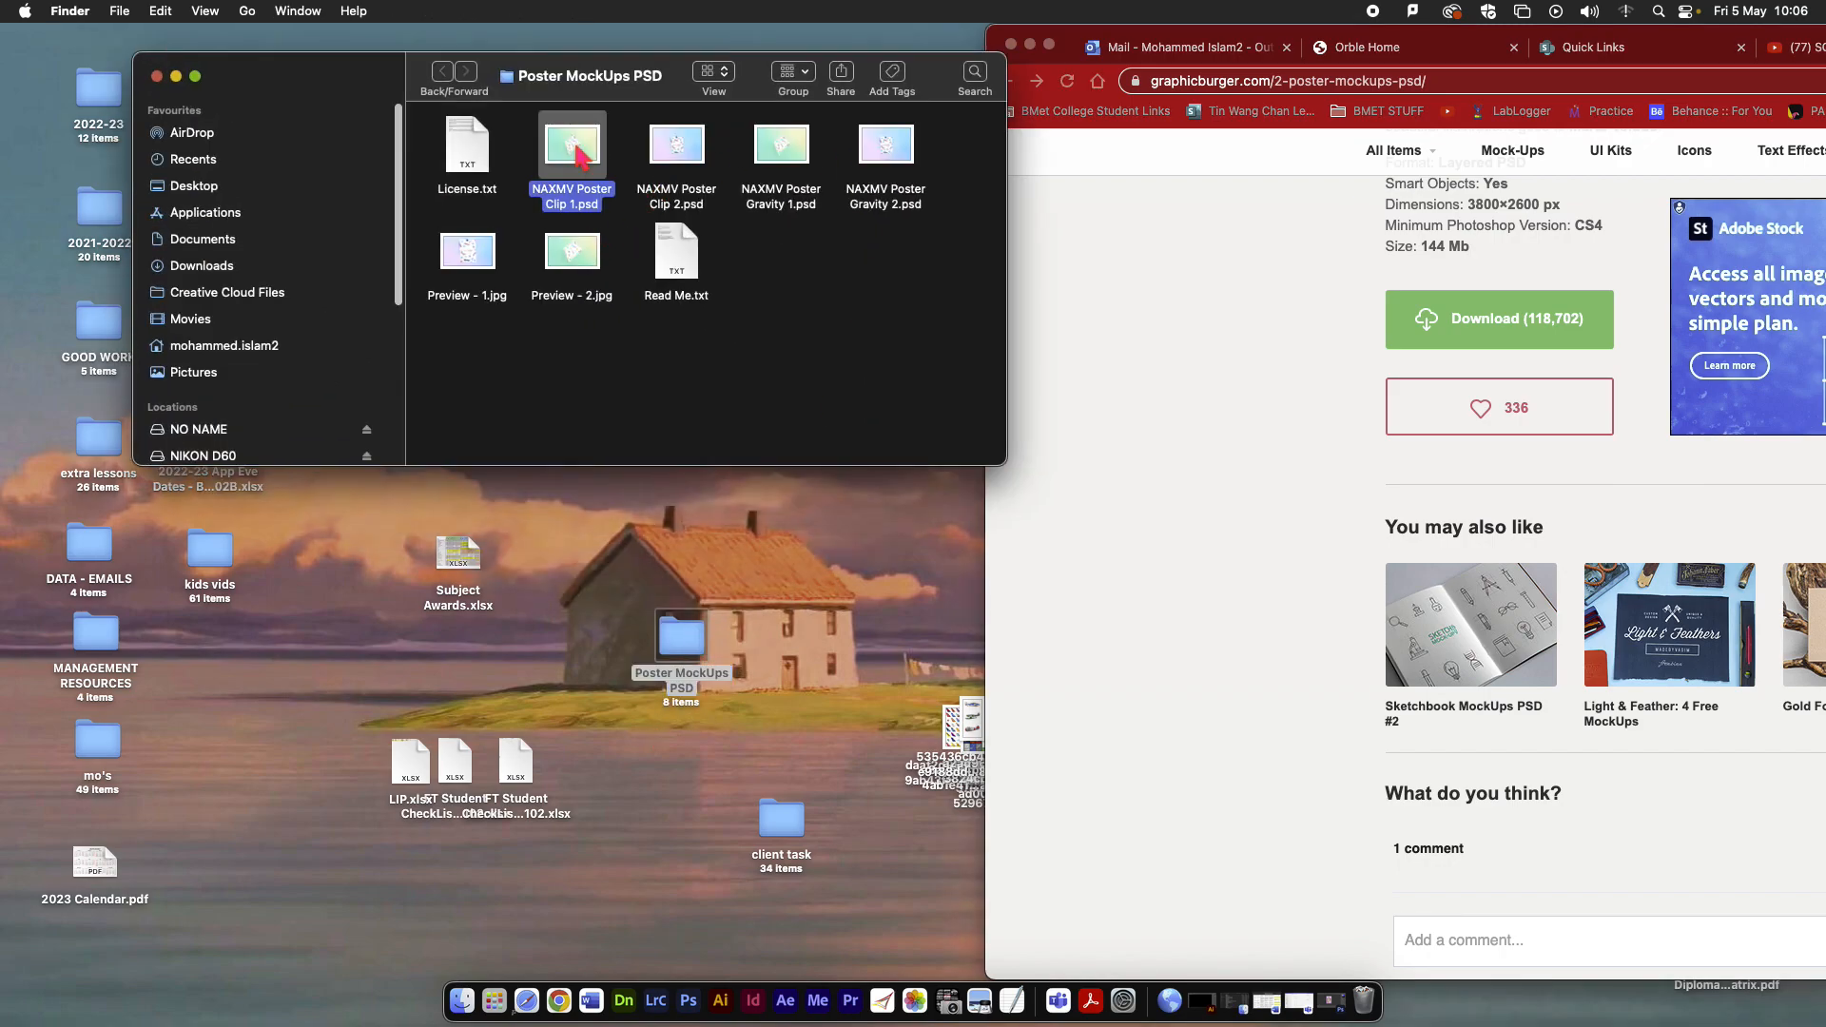
key("space")
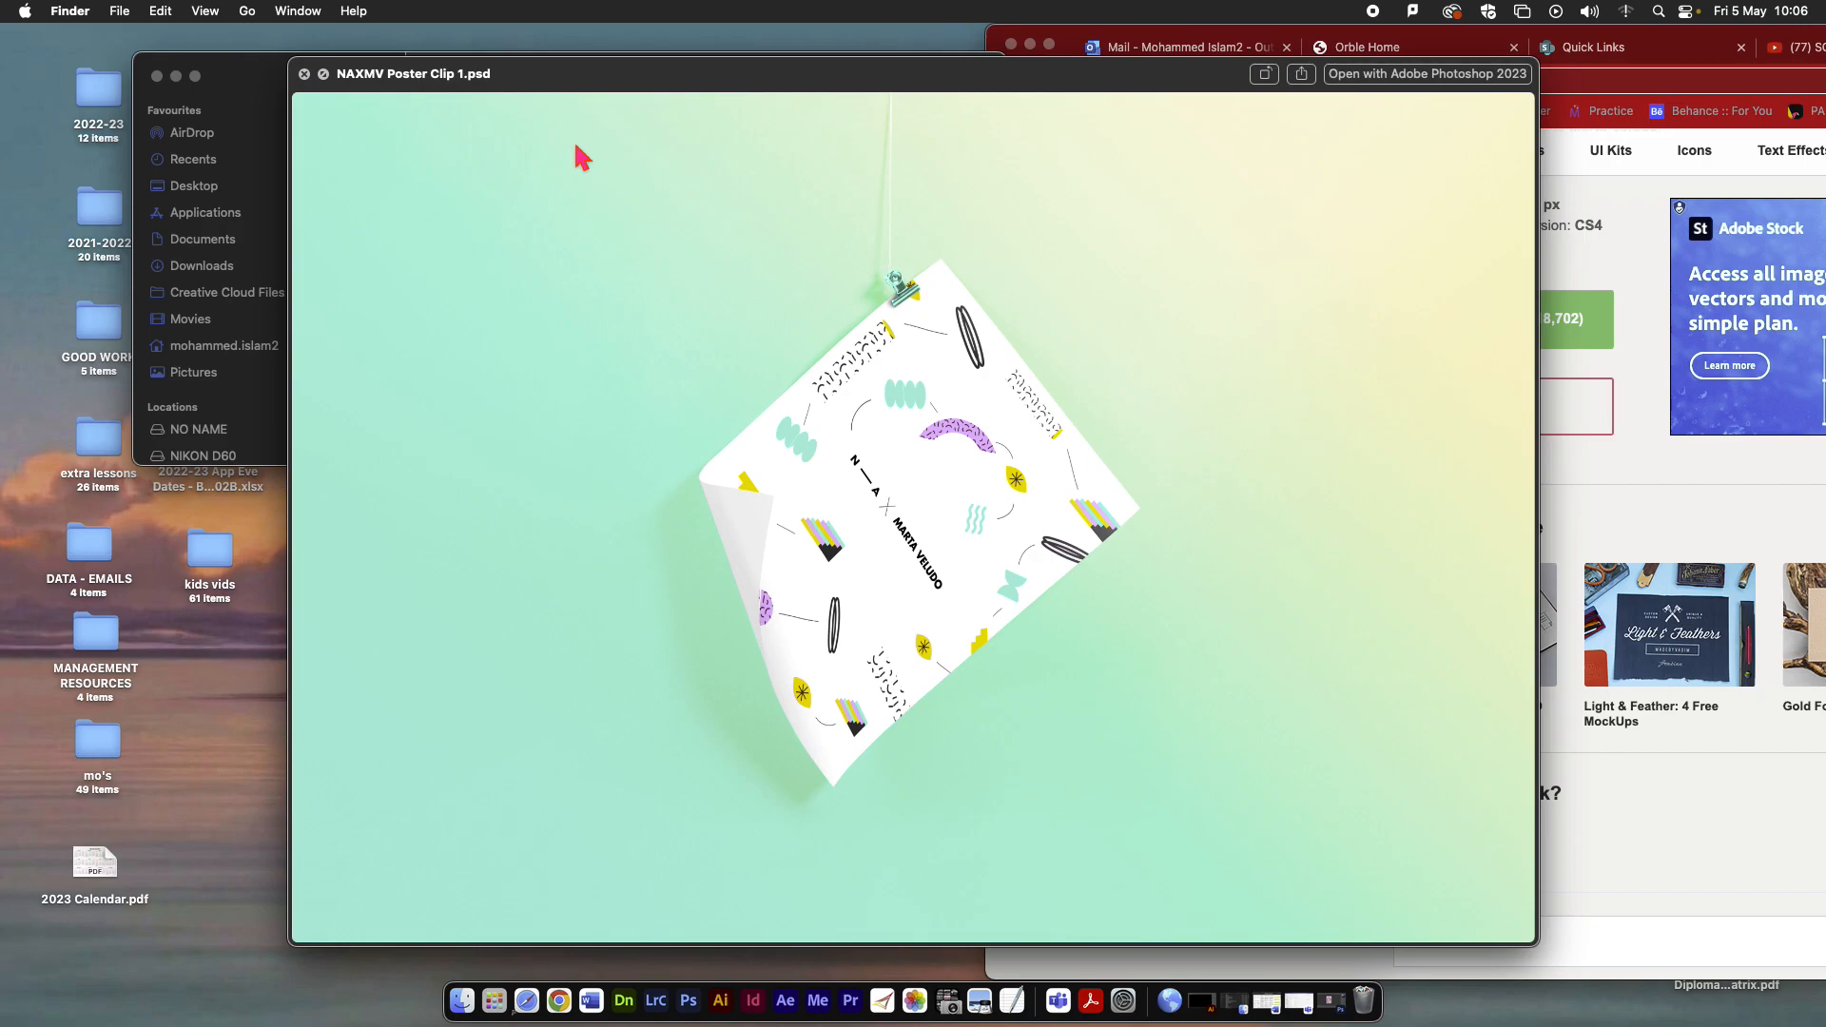
key("Right")
key("Right")
key("Right")
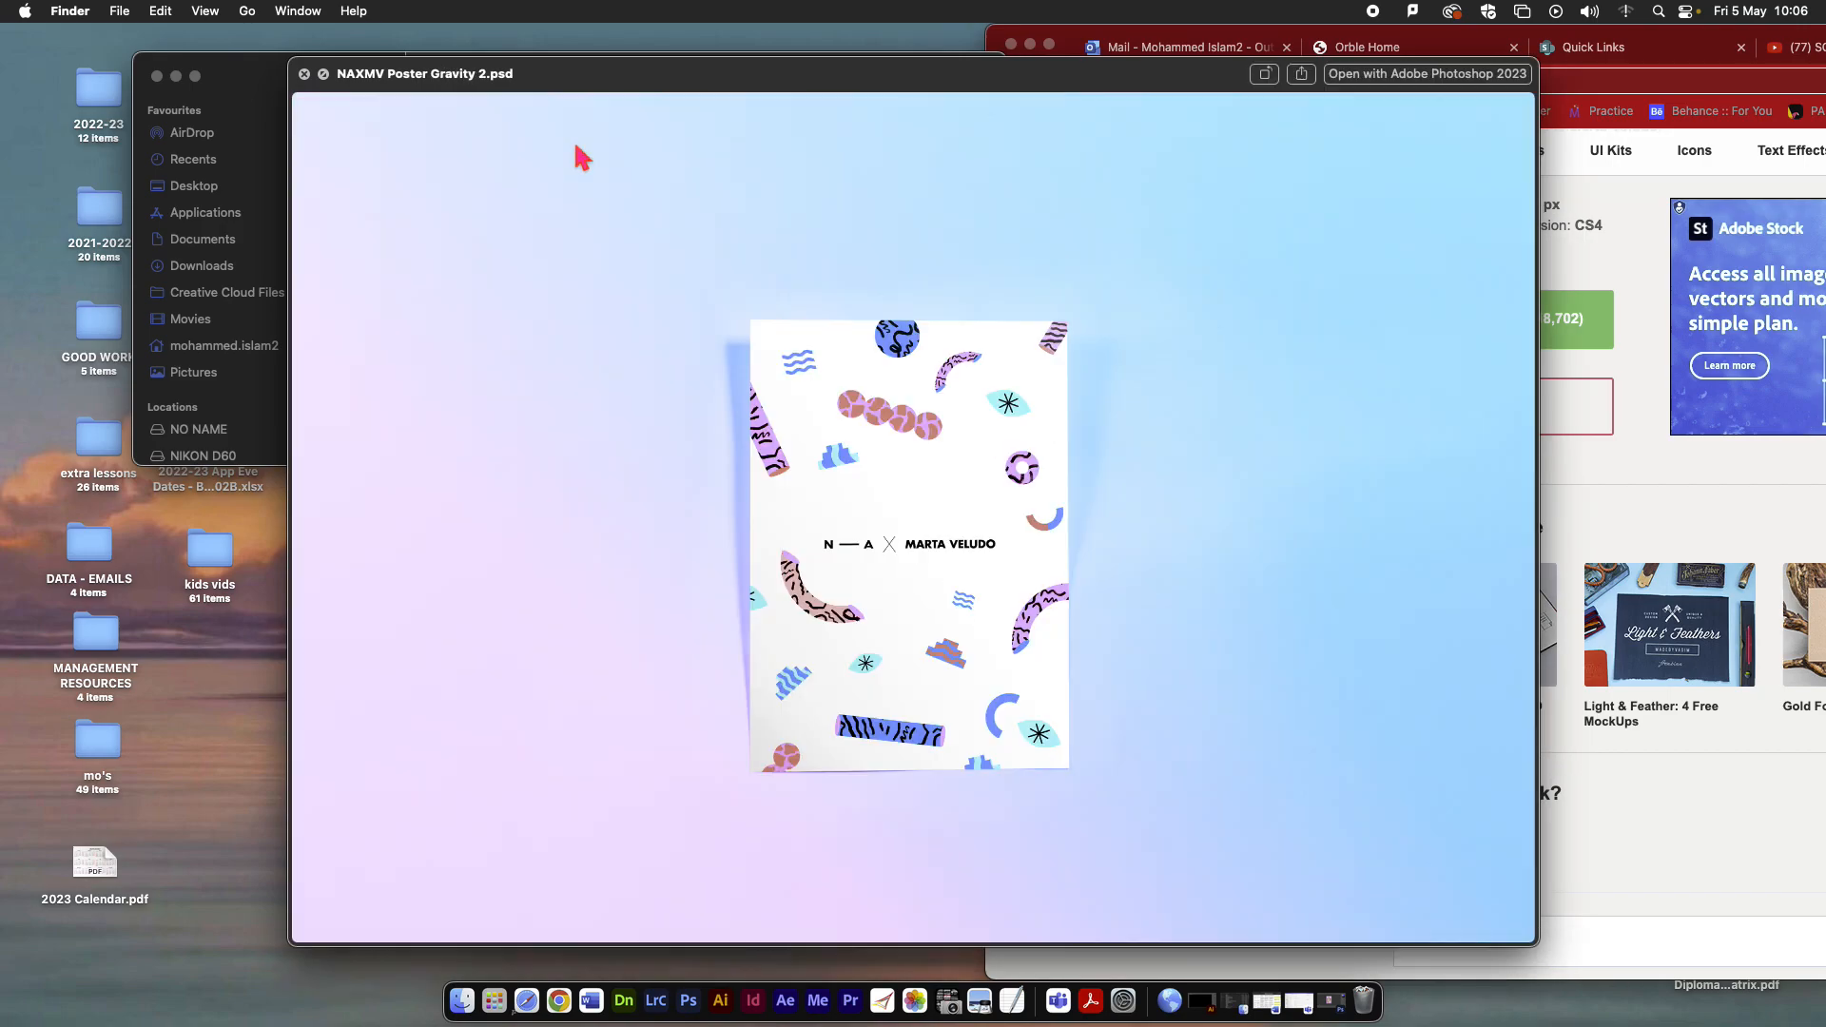
key("space")
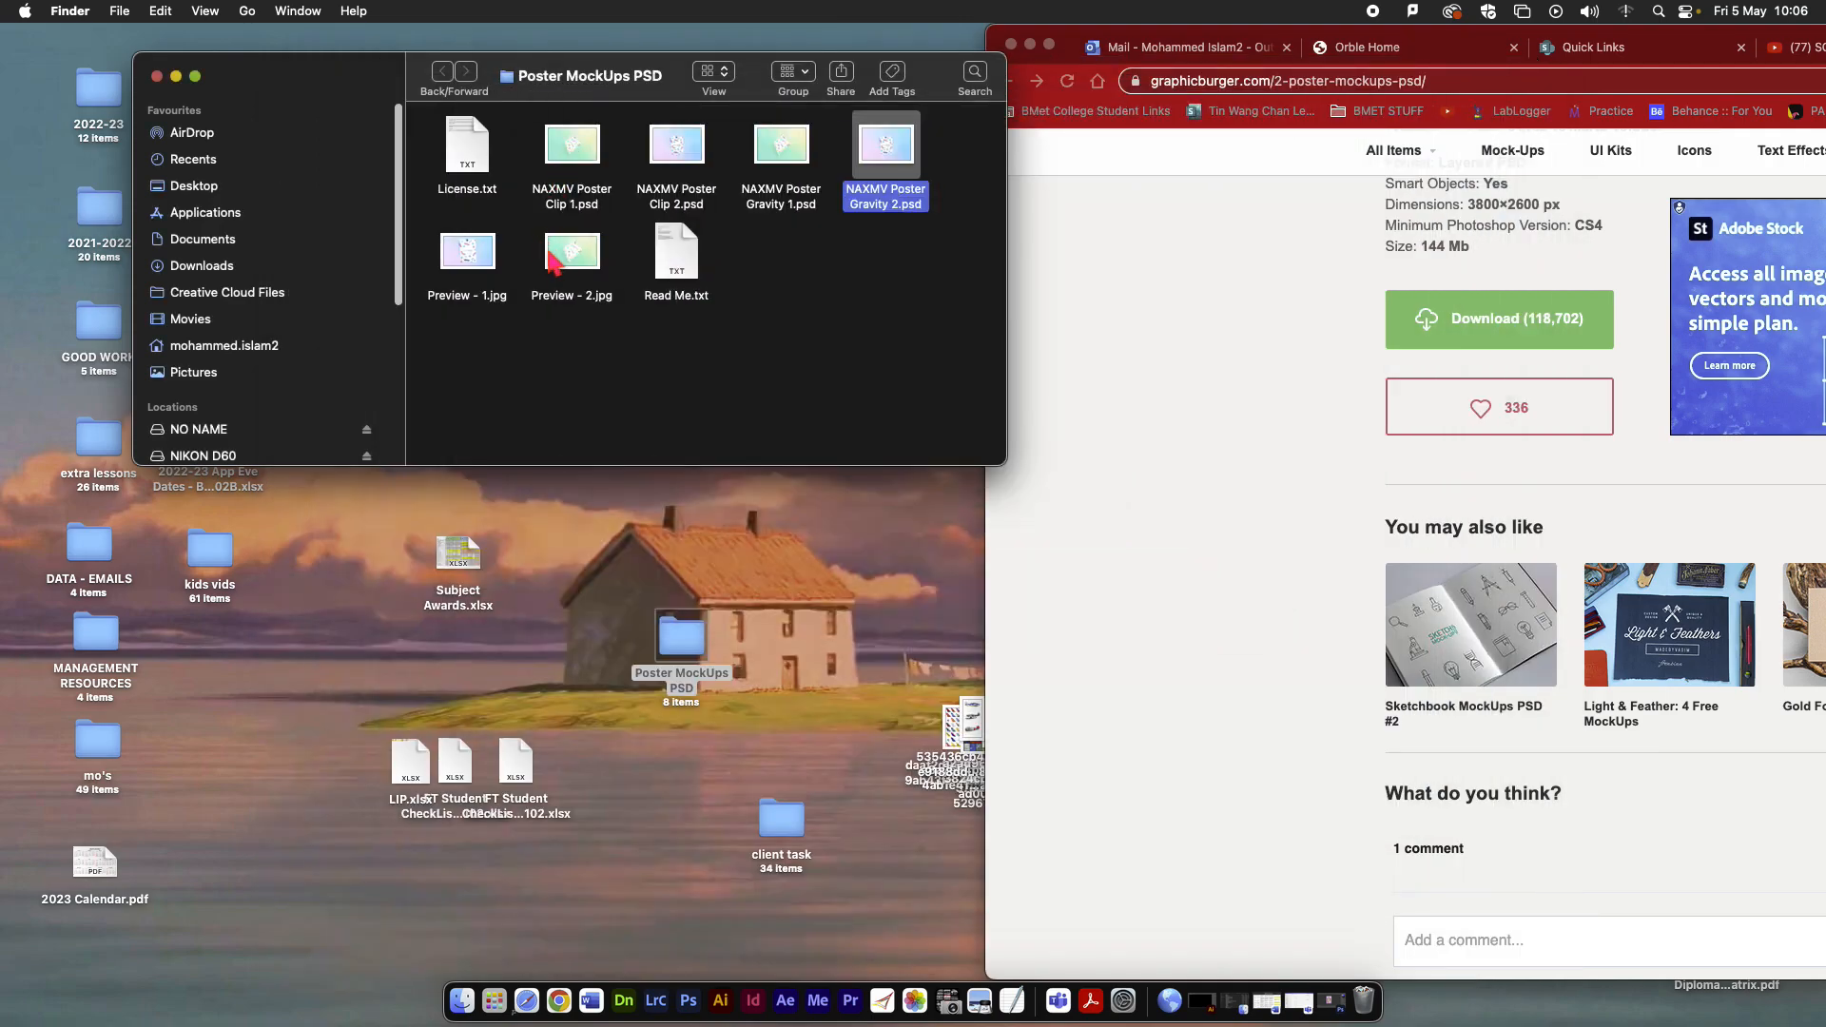
Open Preview - 1.jpg in the image viewer and in Photoshop to examine its layers, closing it each time.
double_click(469, 253)
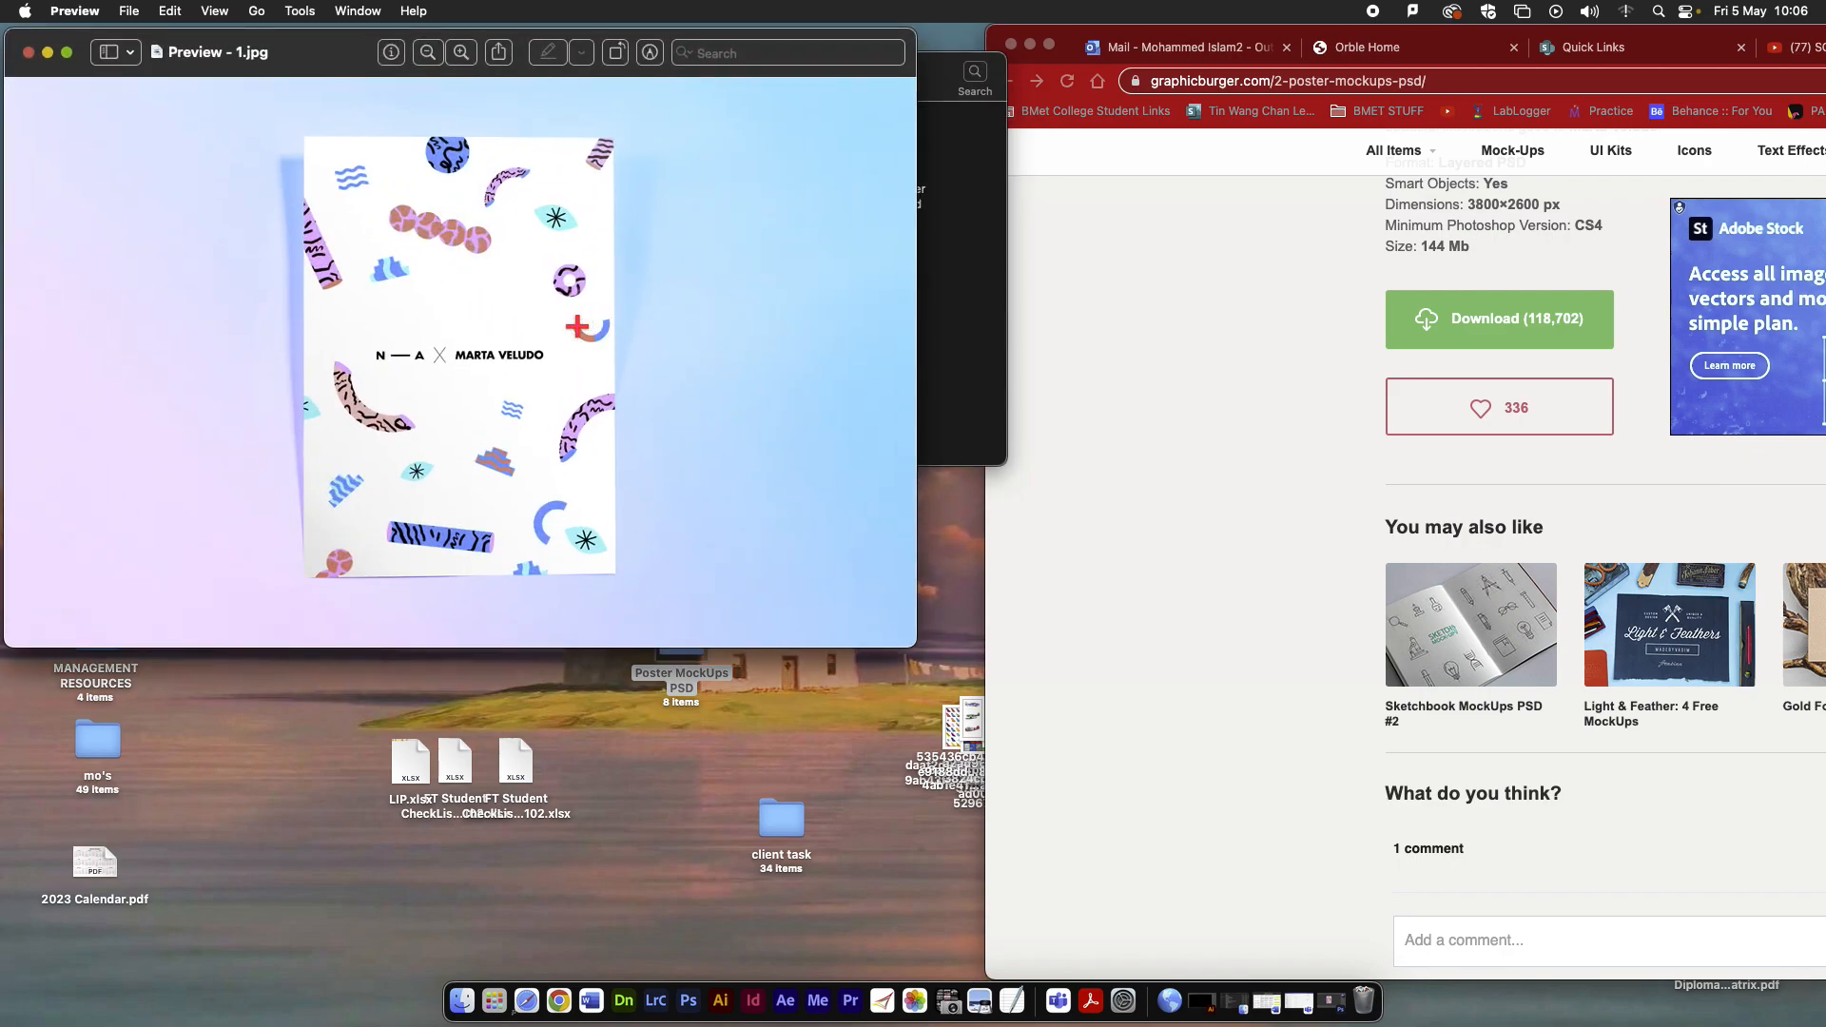
key("cmd+w")
left_click_drag(470, 255, 686, 996)
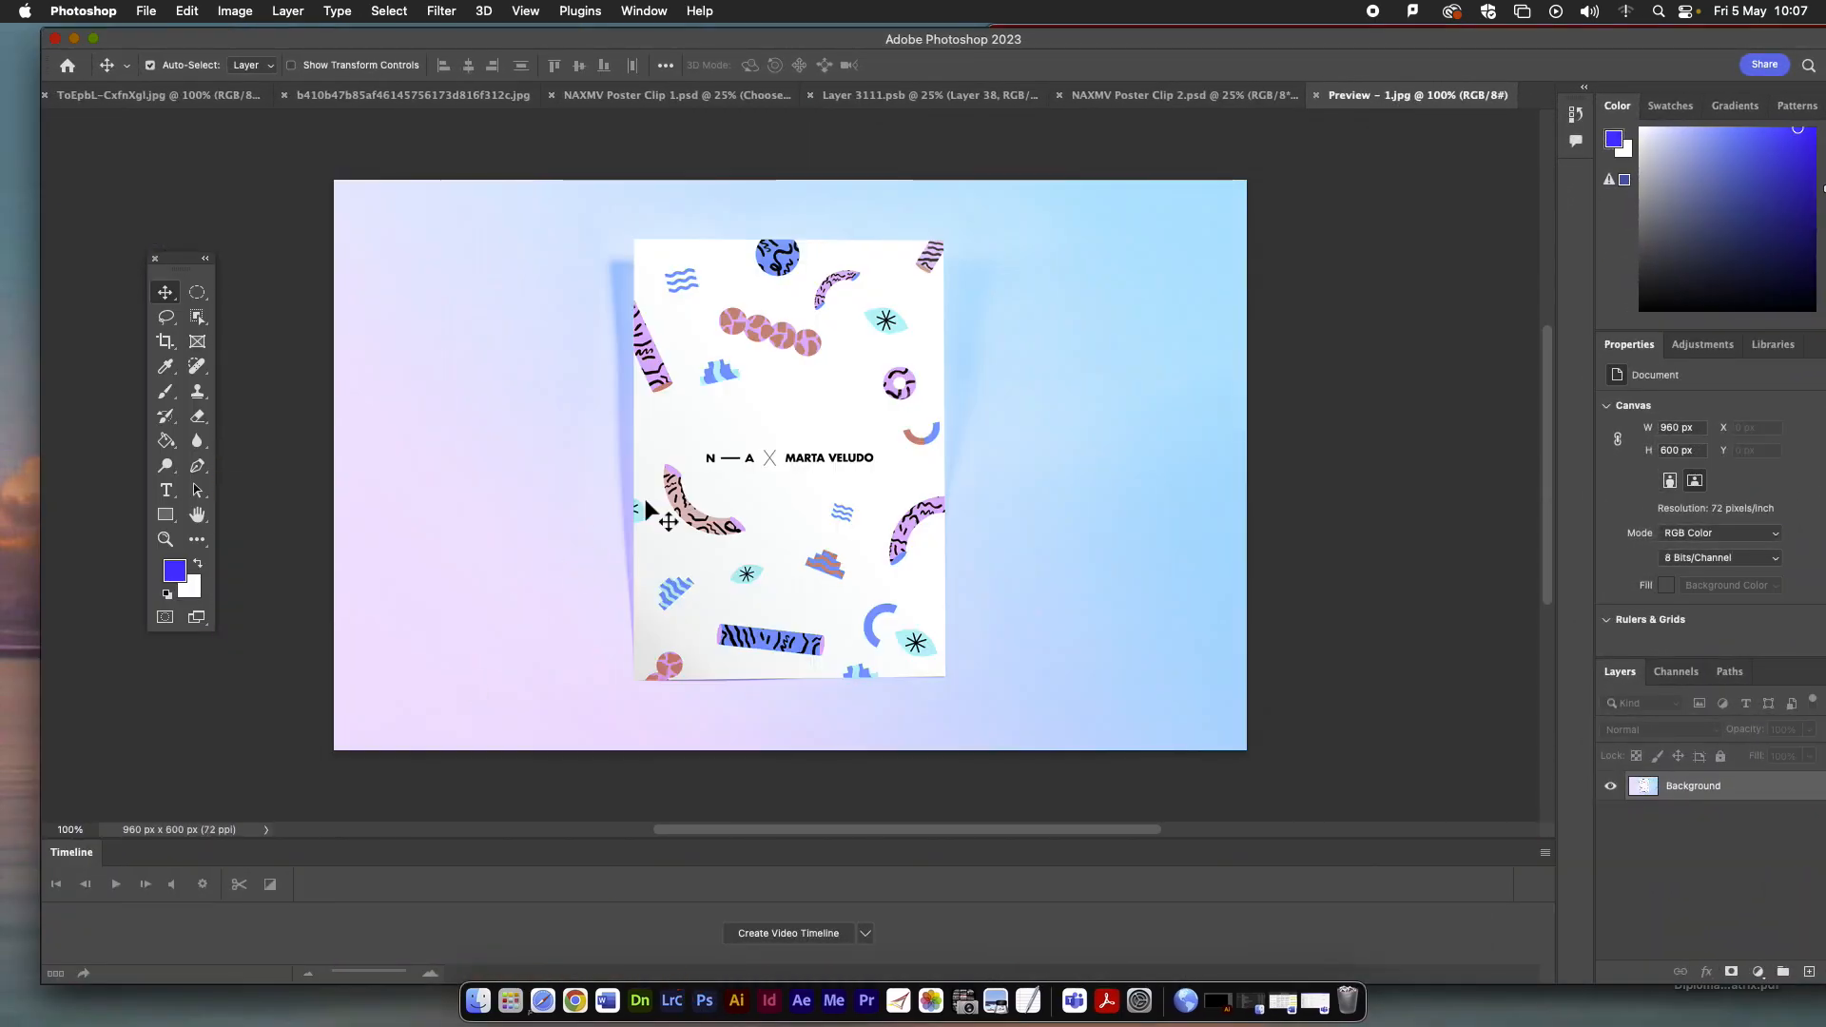
left_click_drag(1275, 39, 897, 35)
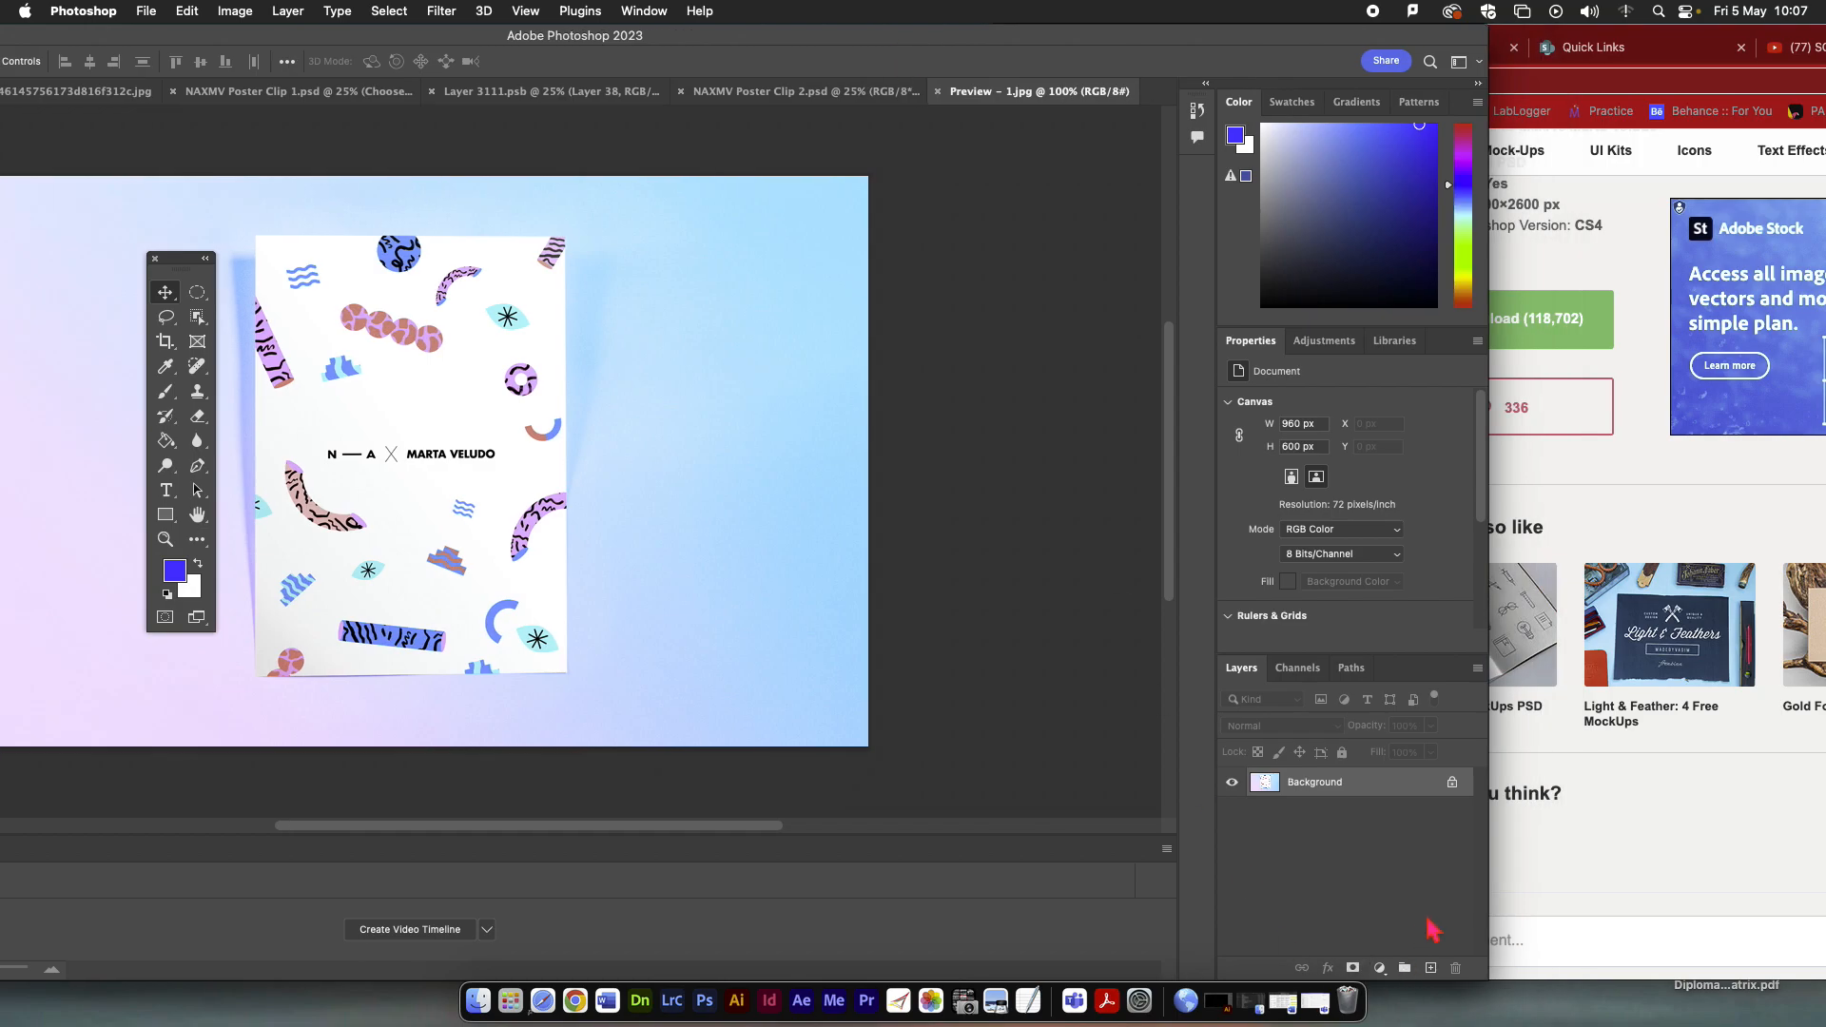
key("super+w")
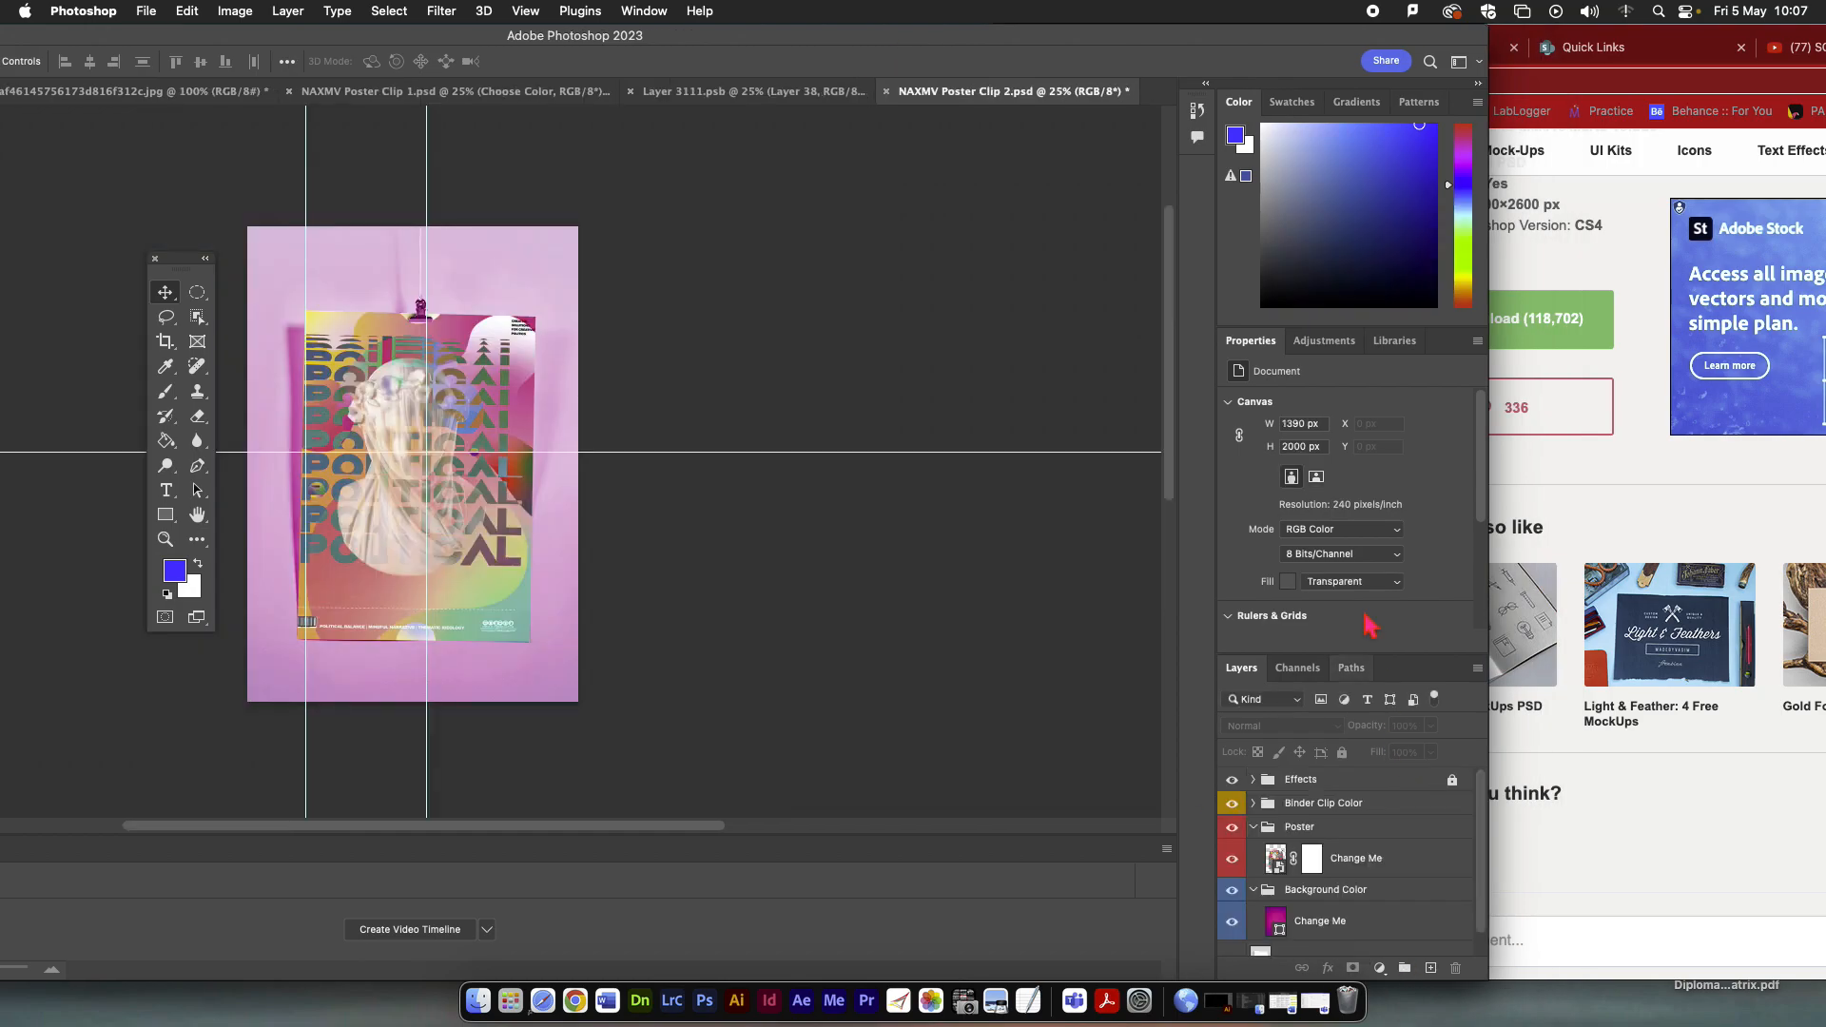
Move the Photoshop window aside, open NAXMV Poster Gravity 2.psd from the folder in Photoshop, and enlarge the window.
left_click_drag(1098, 44, 1645, 43)
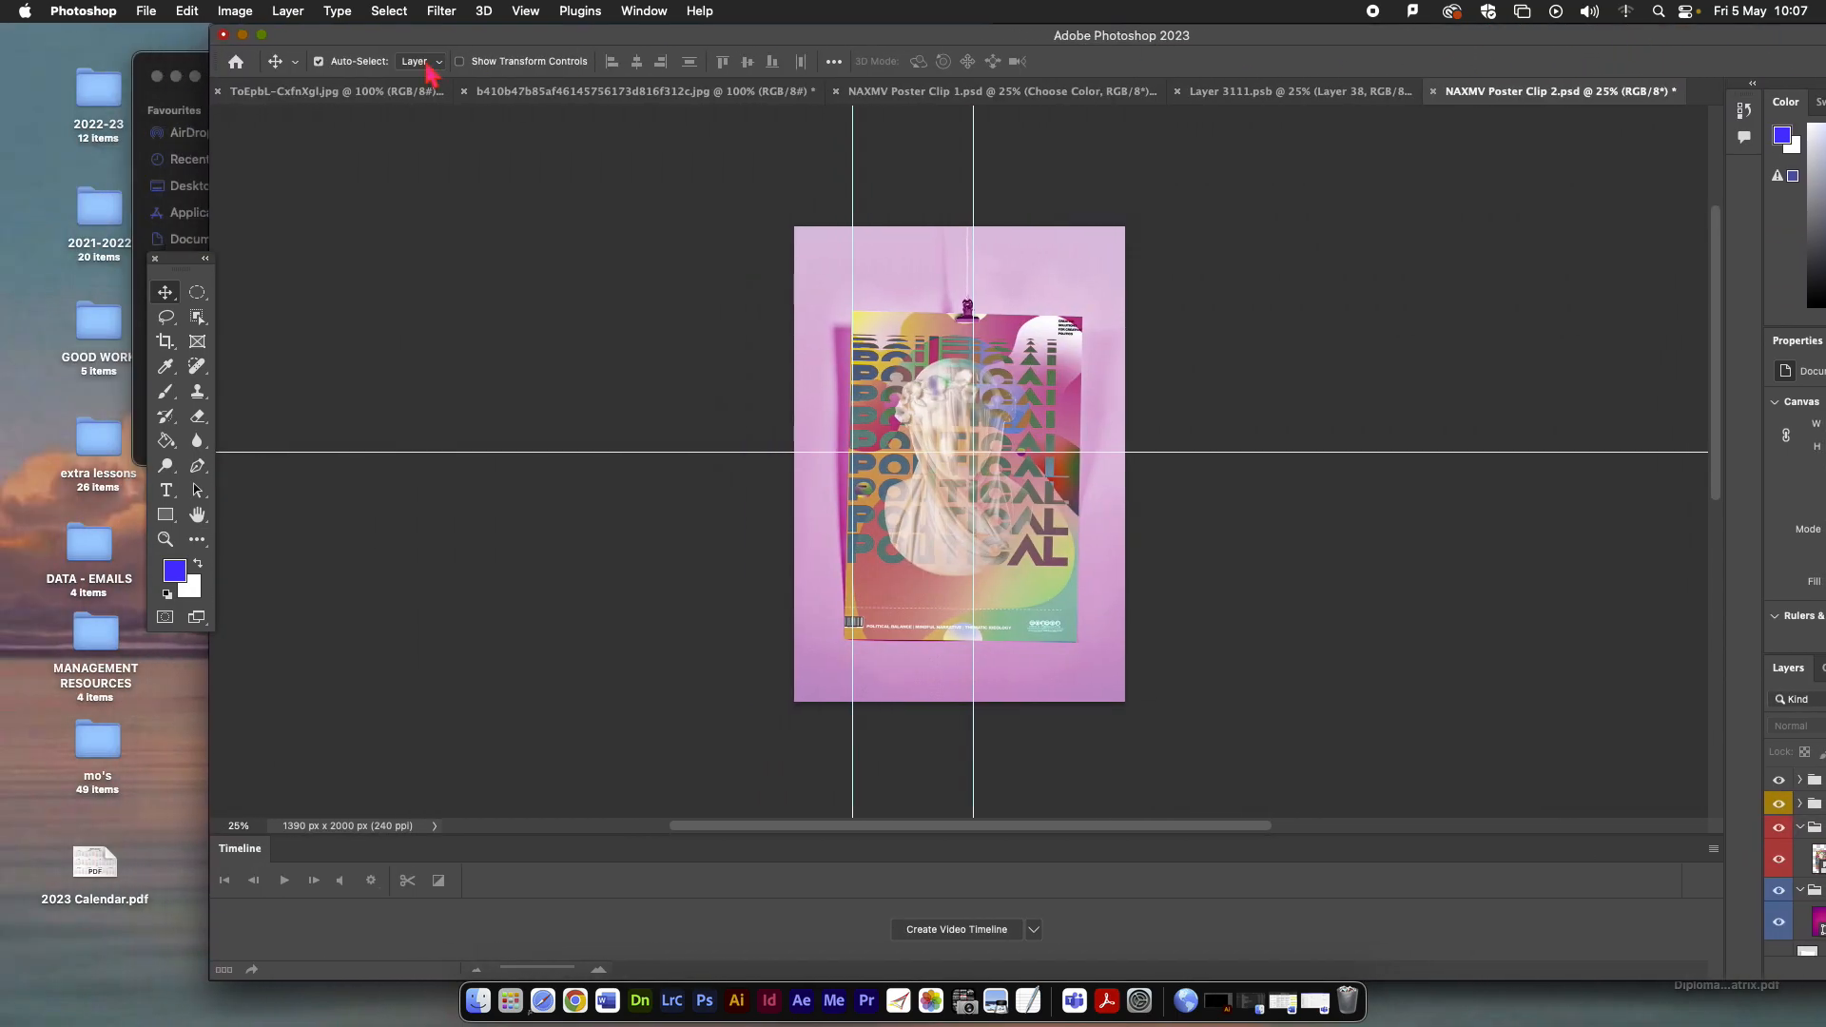
left_click_drag(536, 40, 1508, 44)
left_click(740, 358)
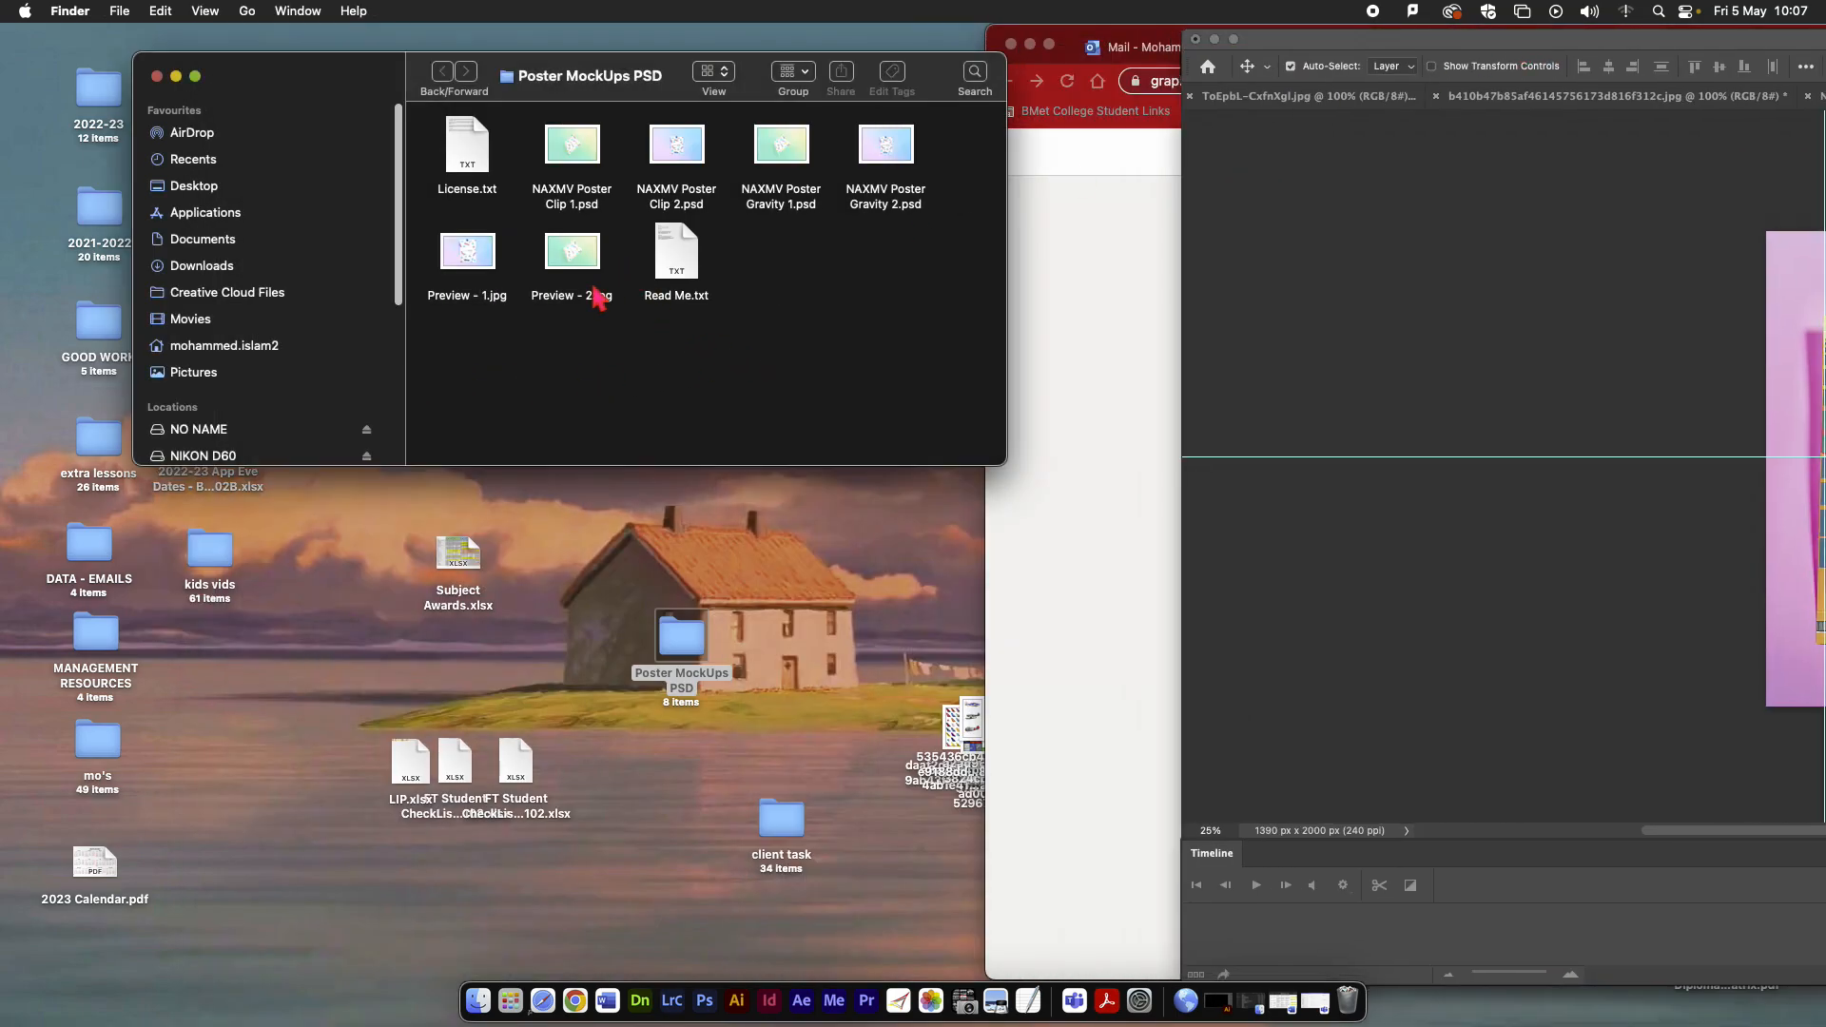
left_click(587, 214)
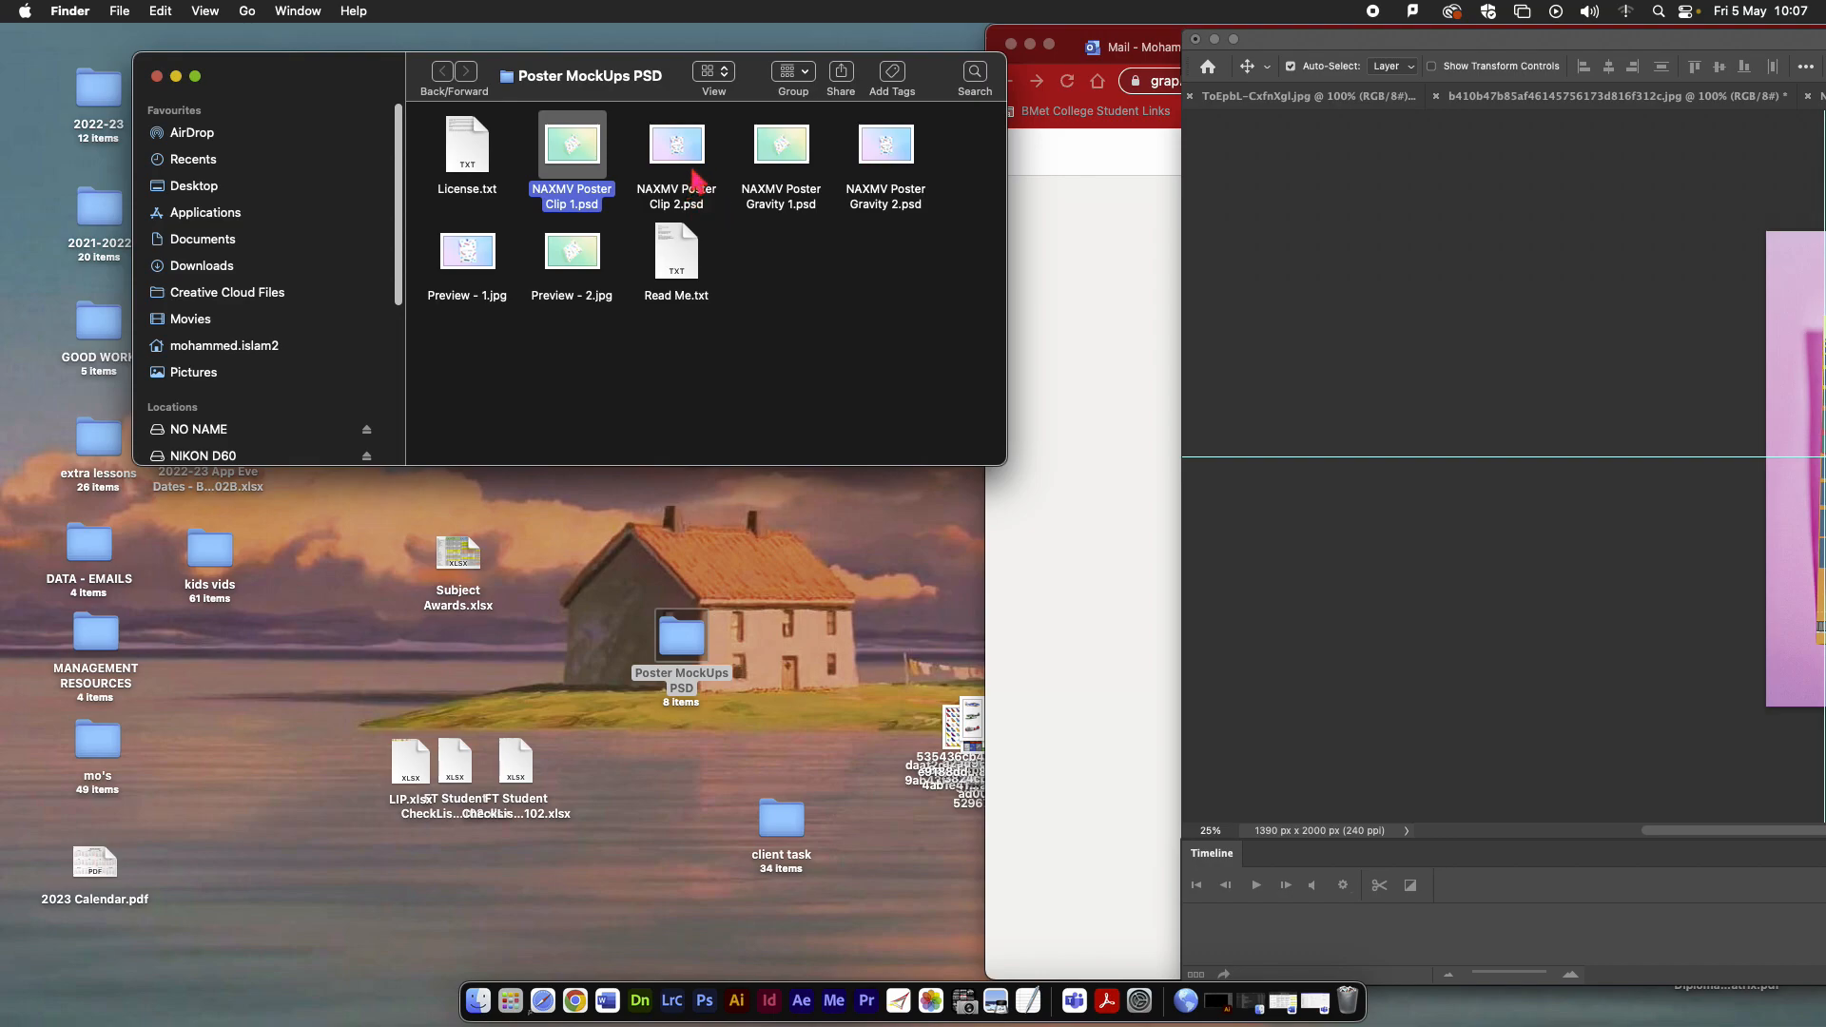
left_click(879, 157)
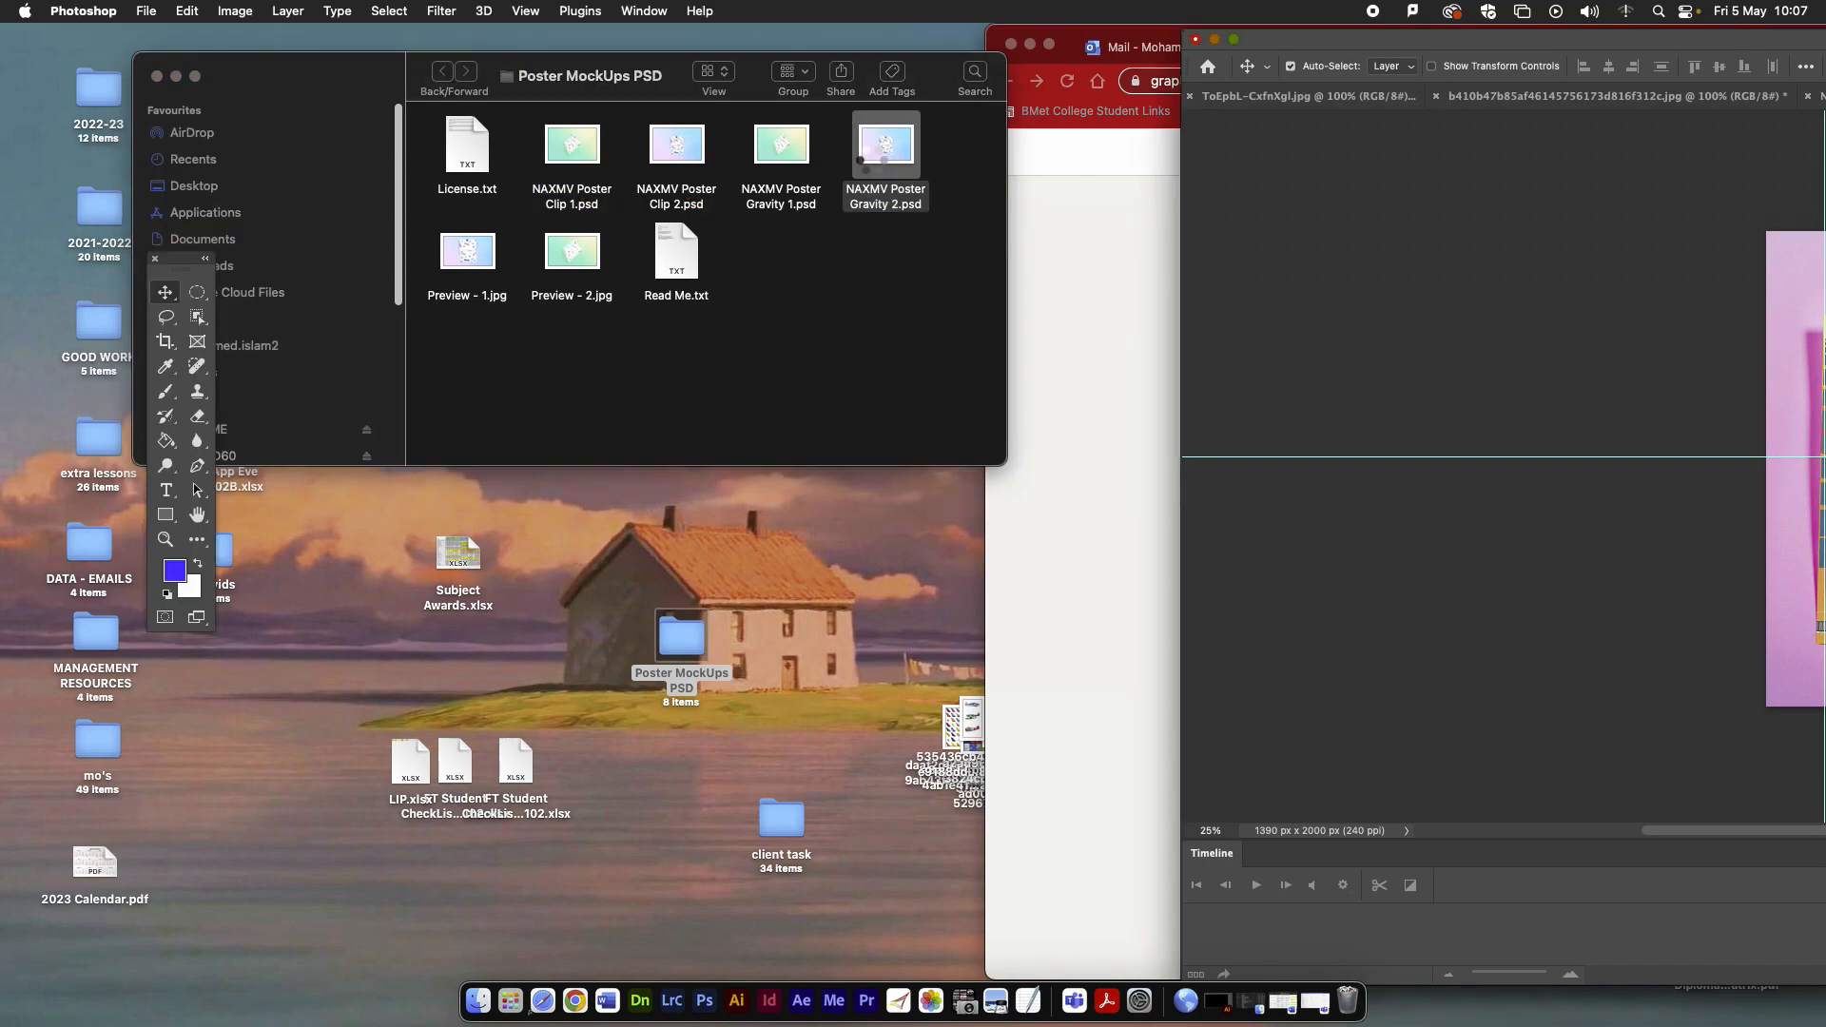
double_click(1341, 35)
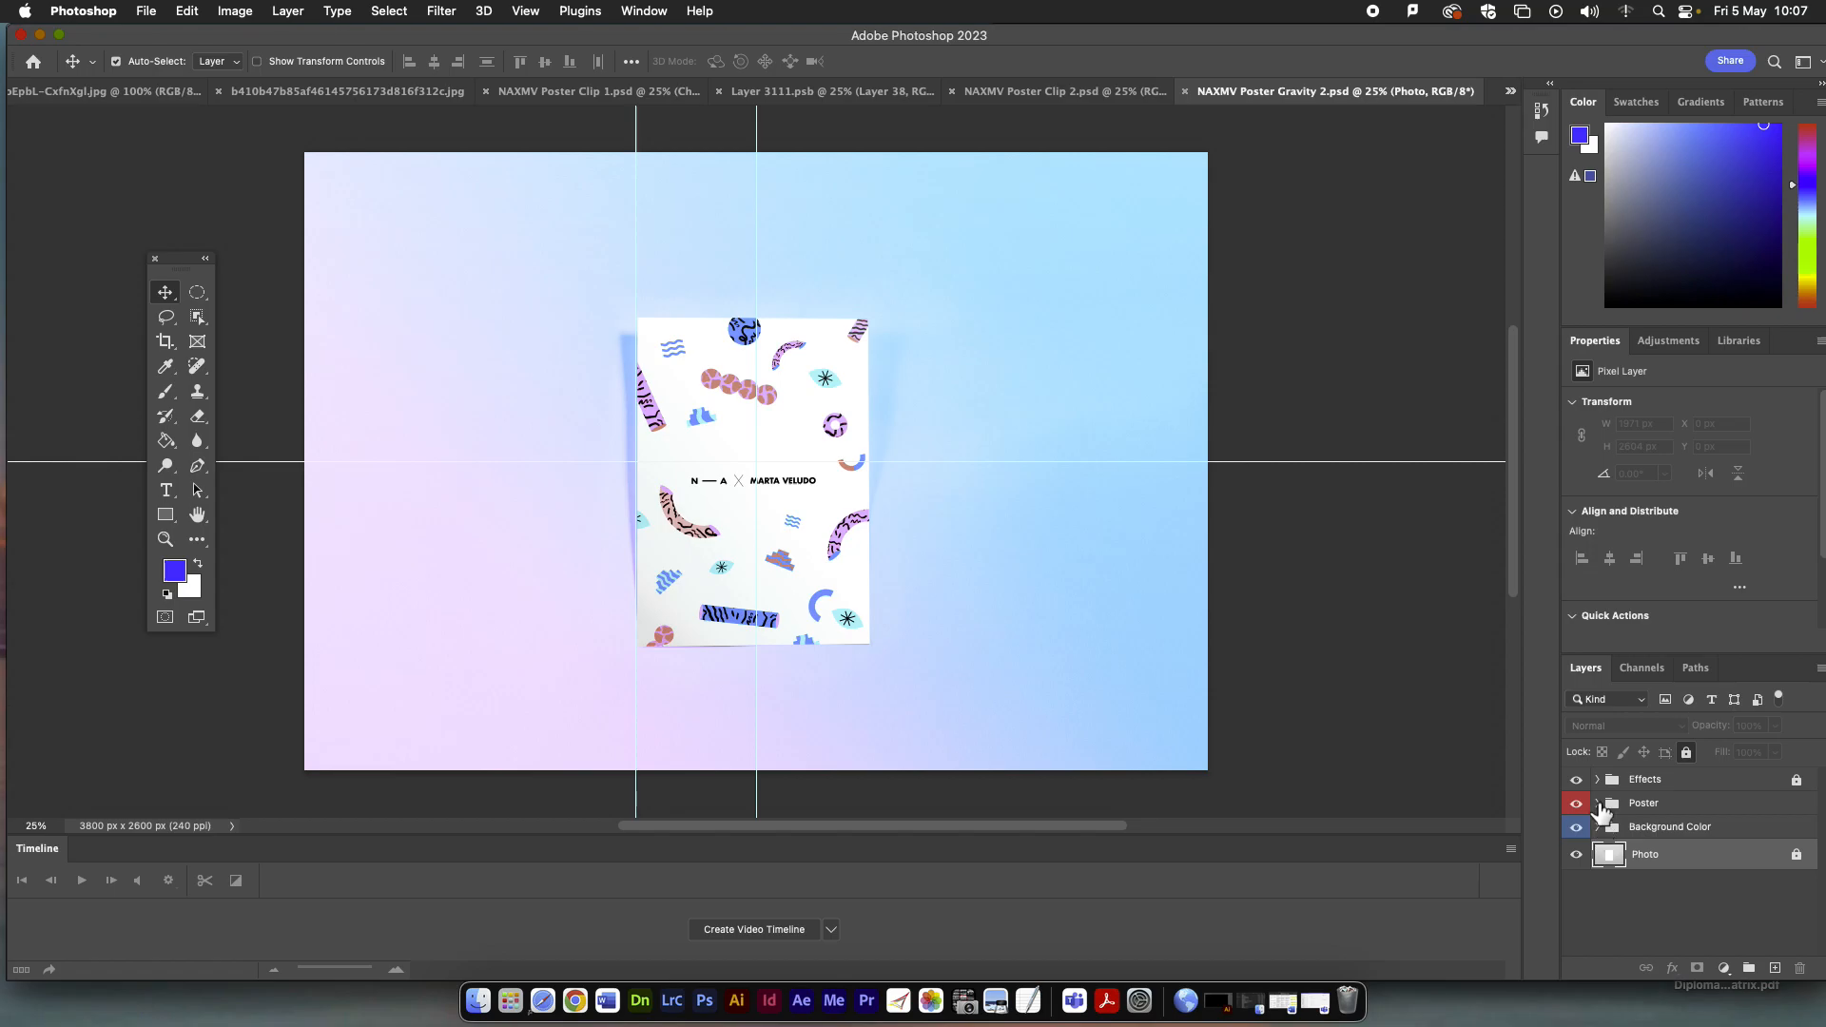
Expand the Poster group and open the contents of its Change Me smart object.
left_click(1646, 805)
left_click(1598, 803)
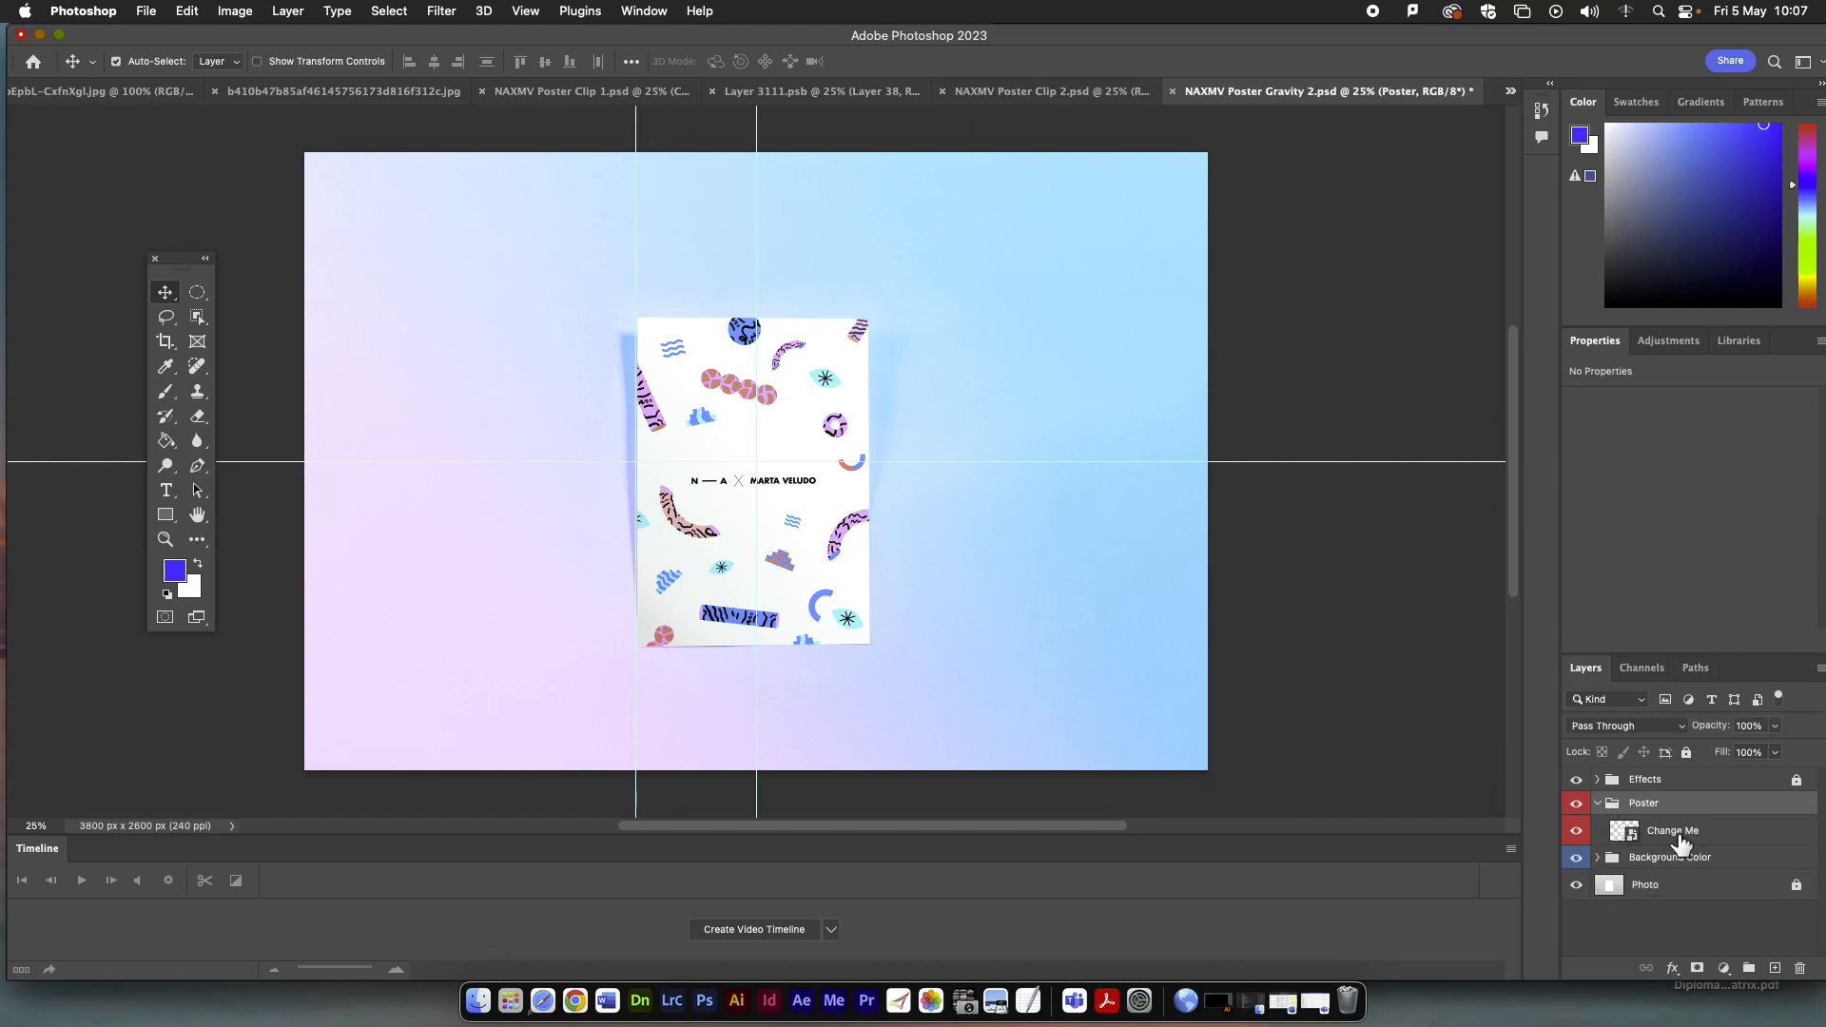
double_click(1627, 832)
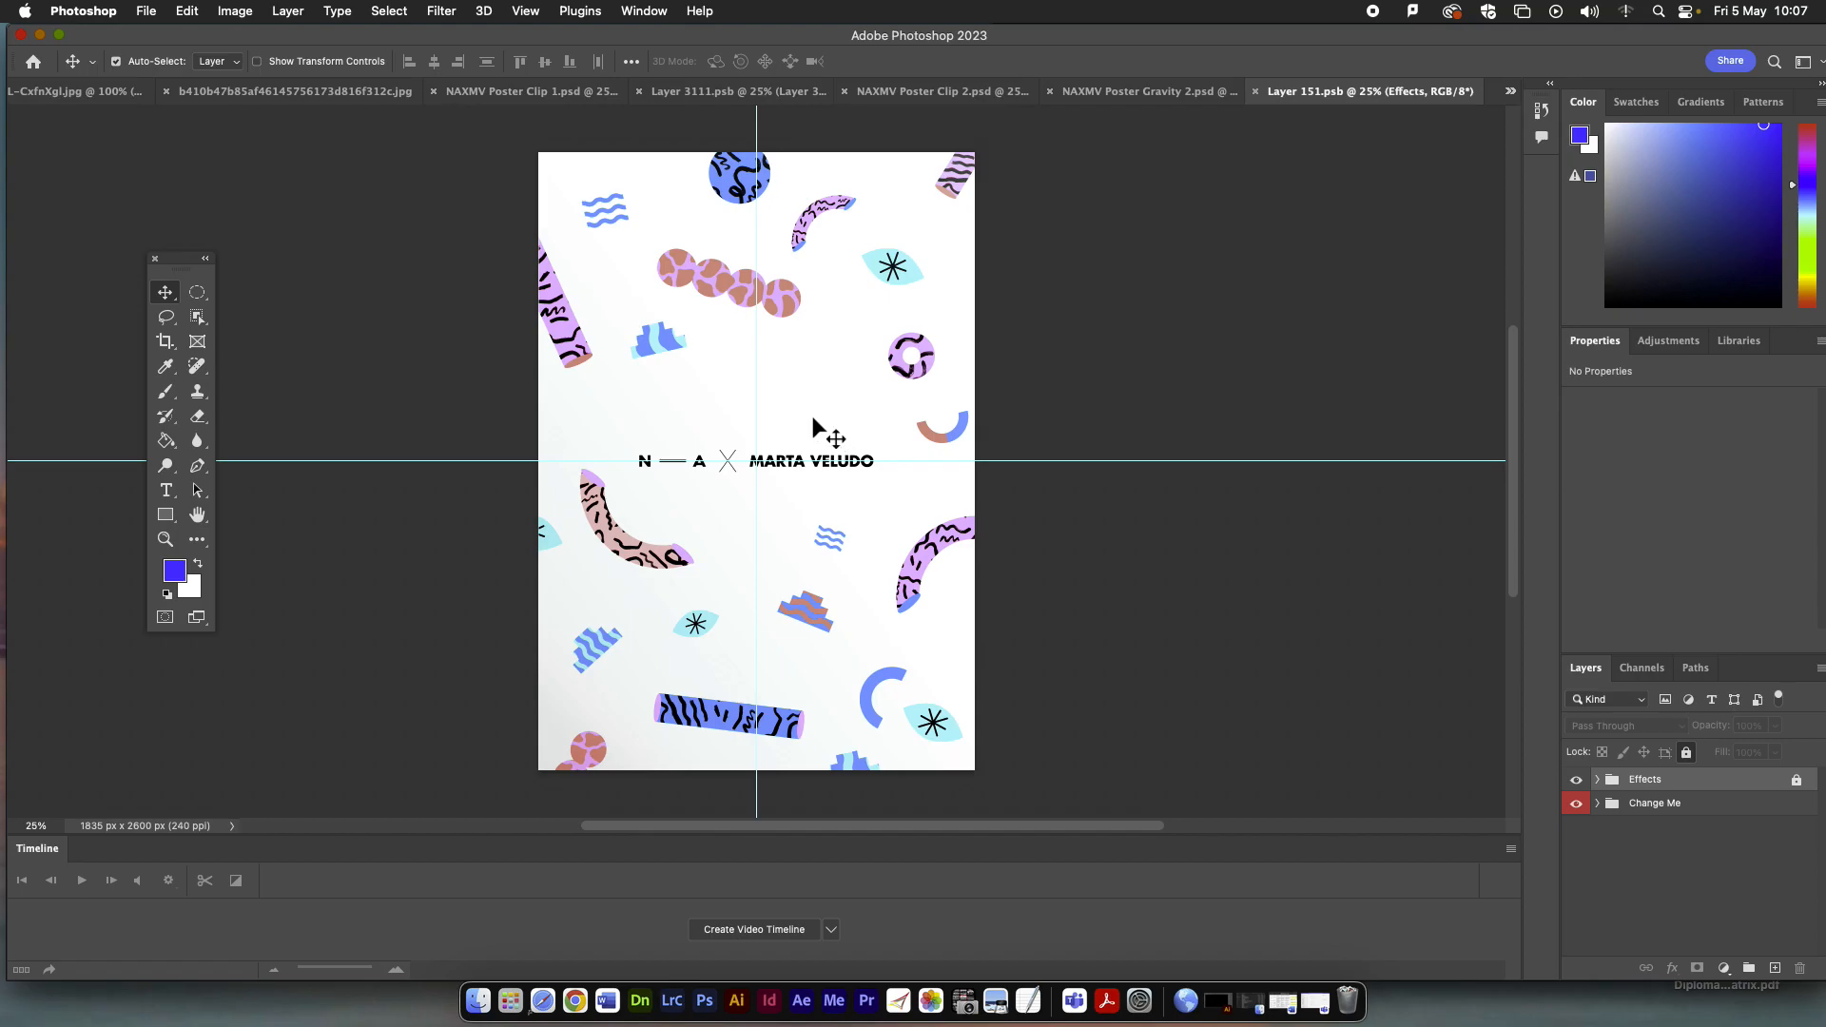
left_click(119, 94)
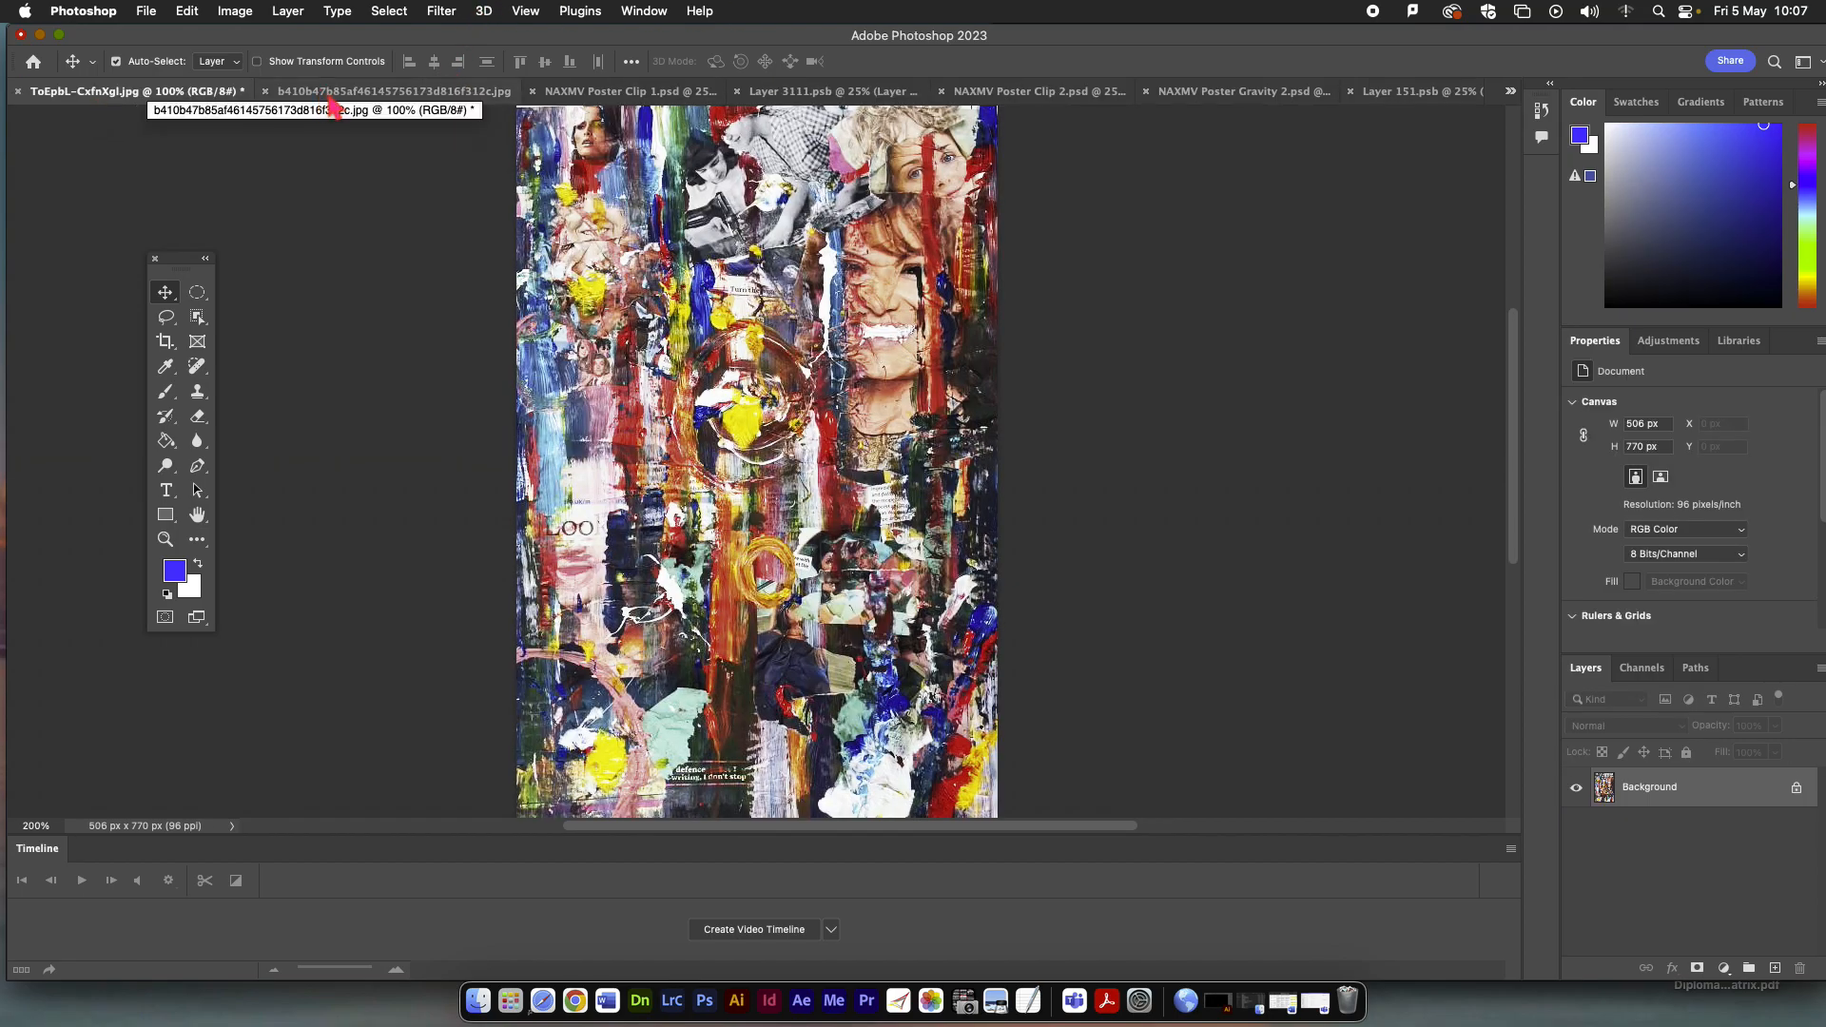
left_click(309, 95)
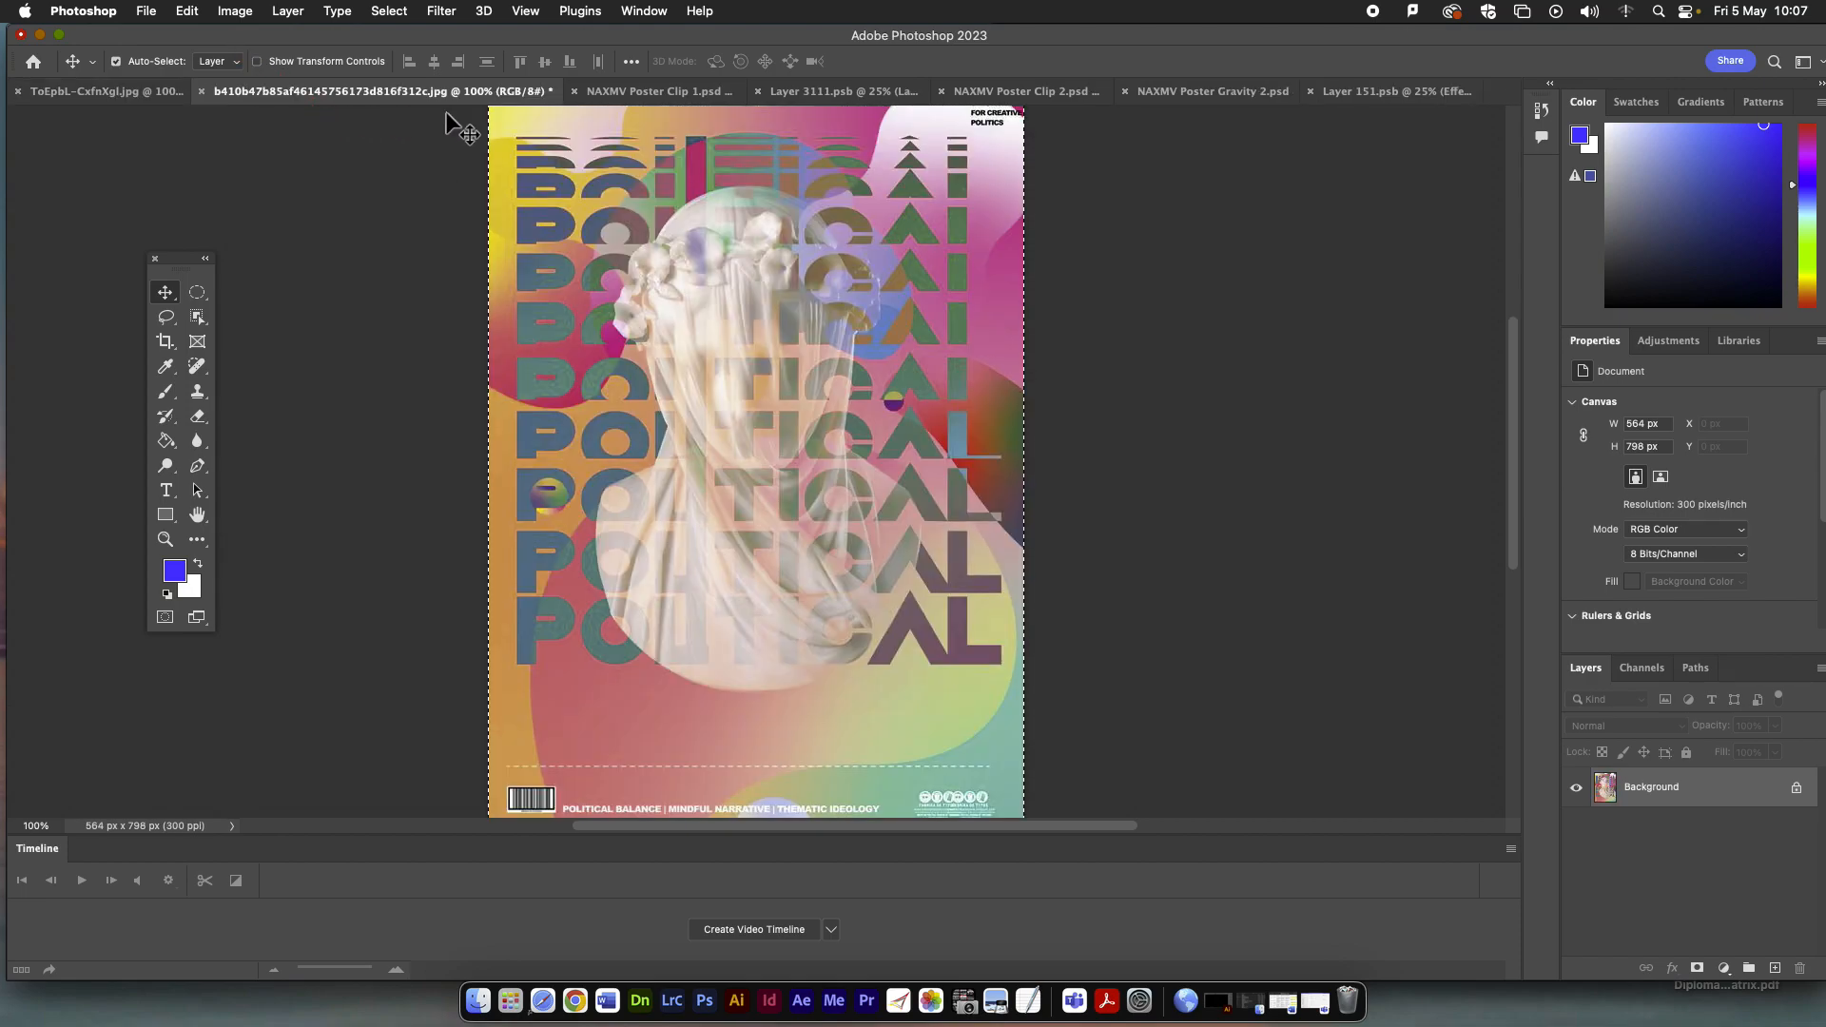
left_click(197, 292)
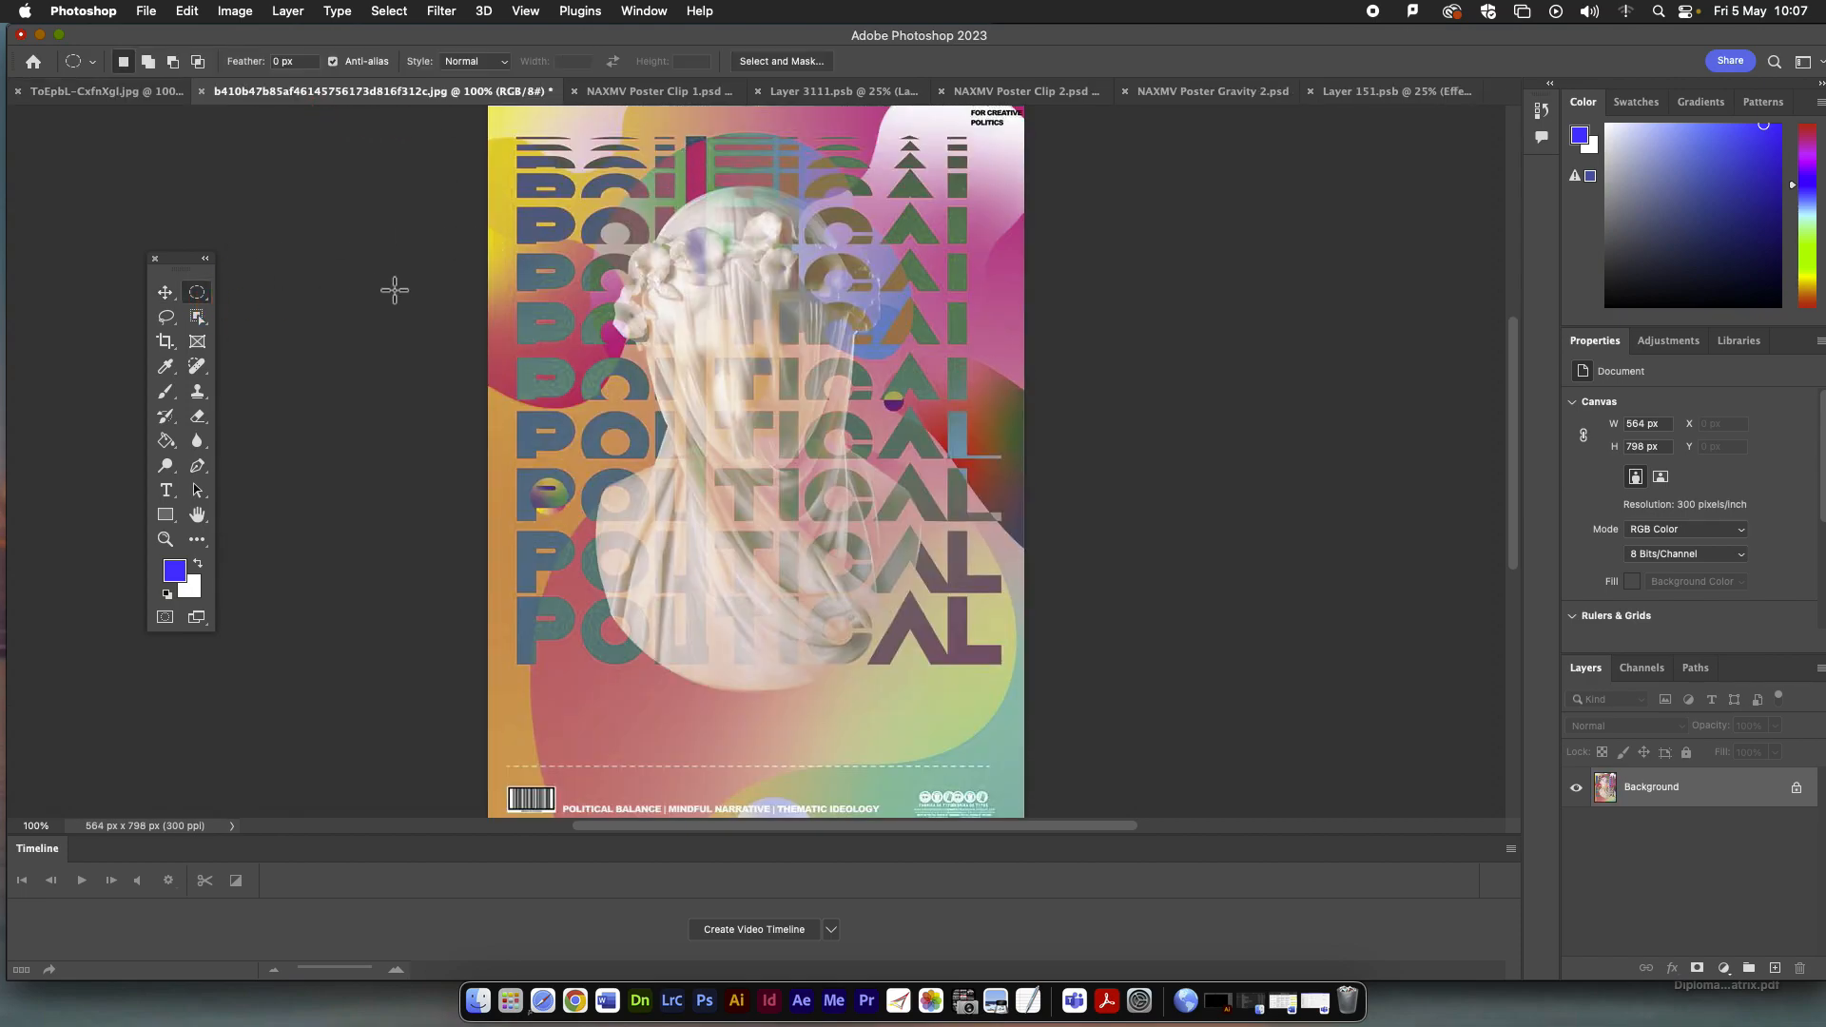
key("super+a")
Copy the selected "POLITICAL" poster and paste it into Layer 151.psb as a new layer.
left_click(233, 11)
mouse_move(183, 11)
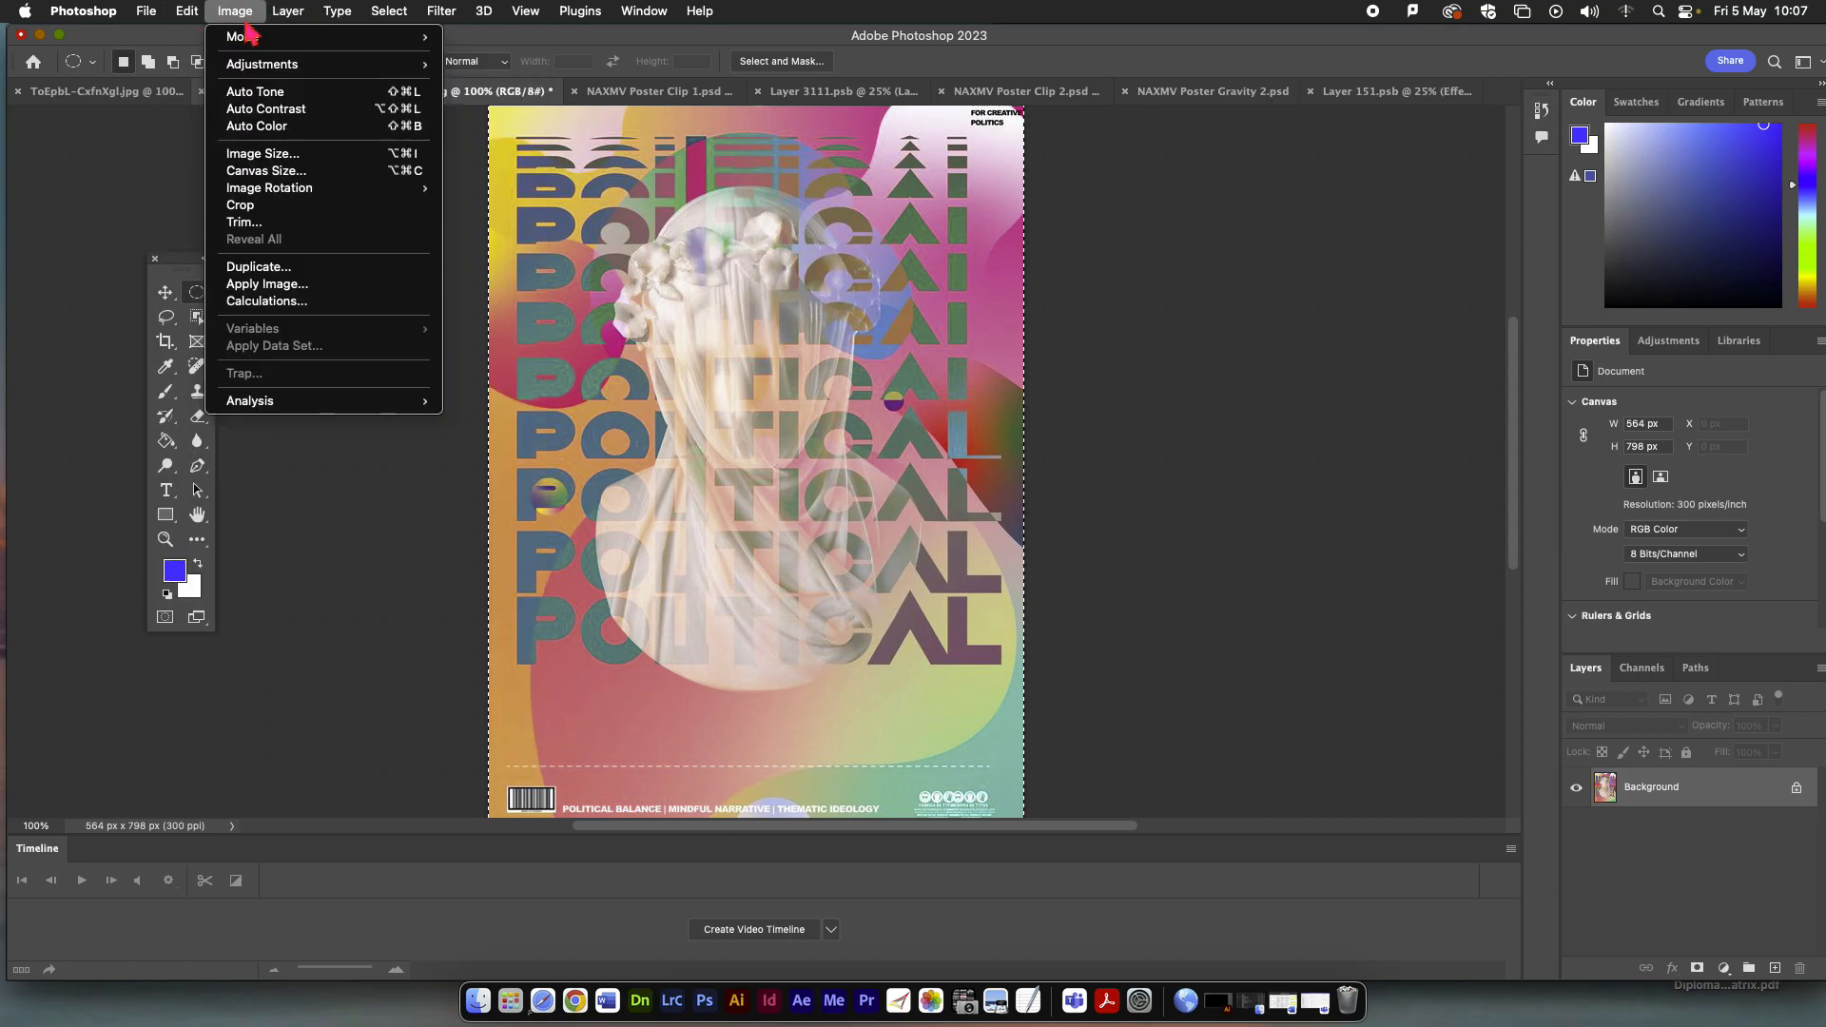
mouse_move(377, 31)
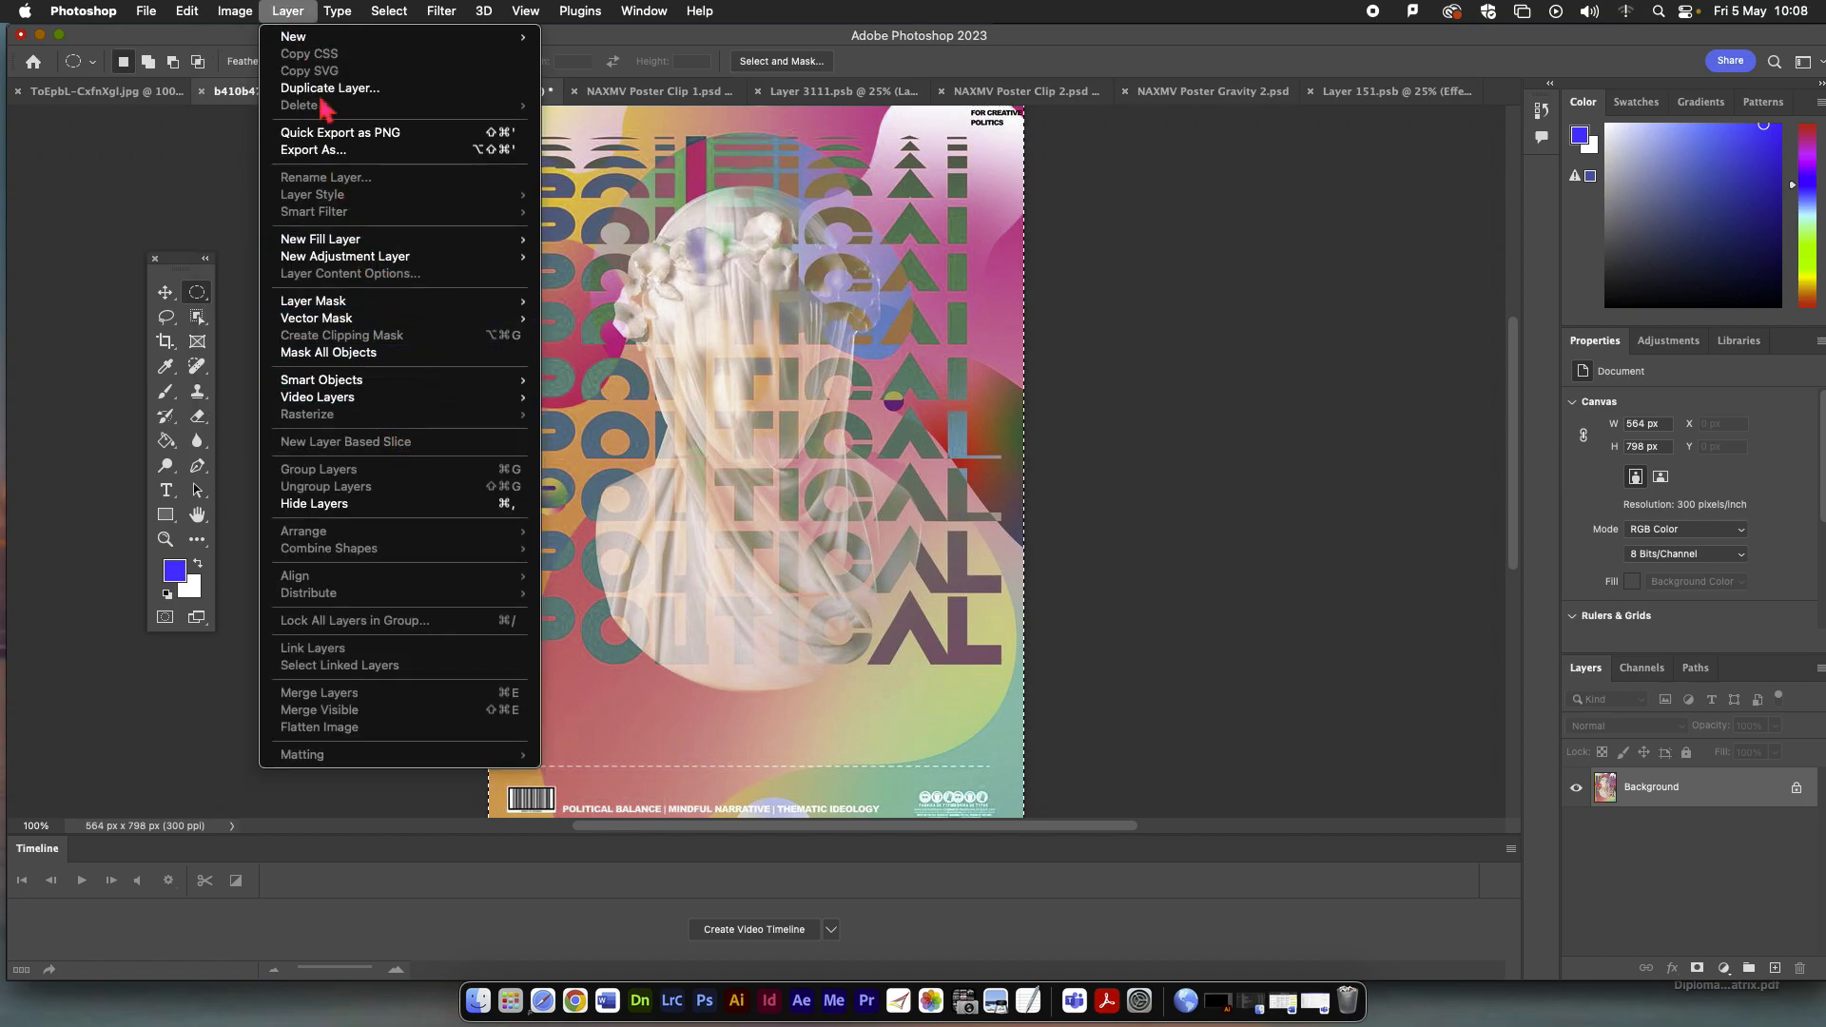
left_click(380, 14)
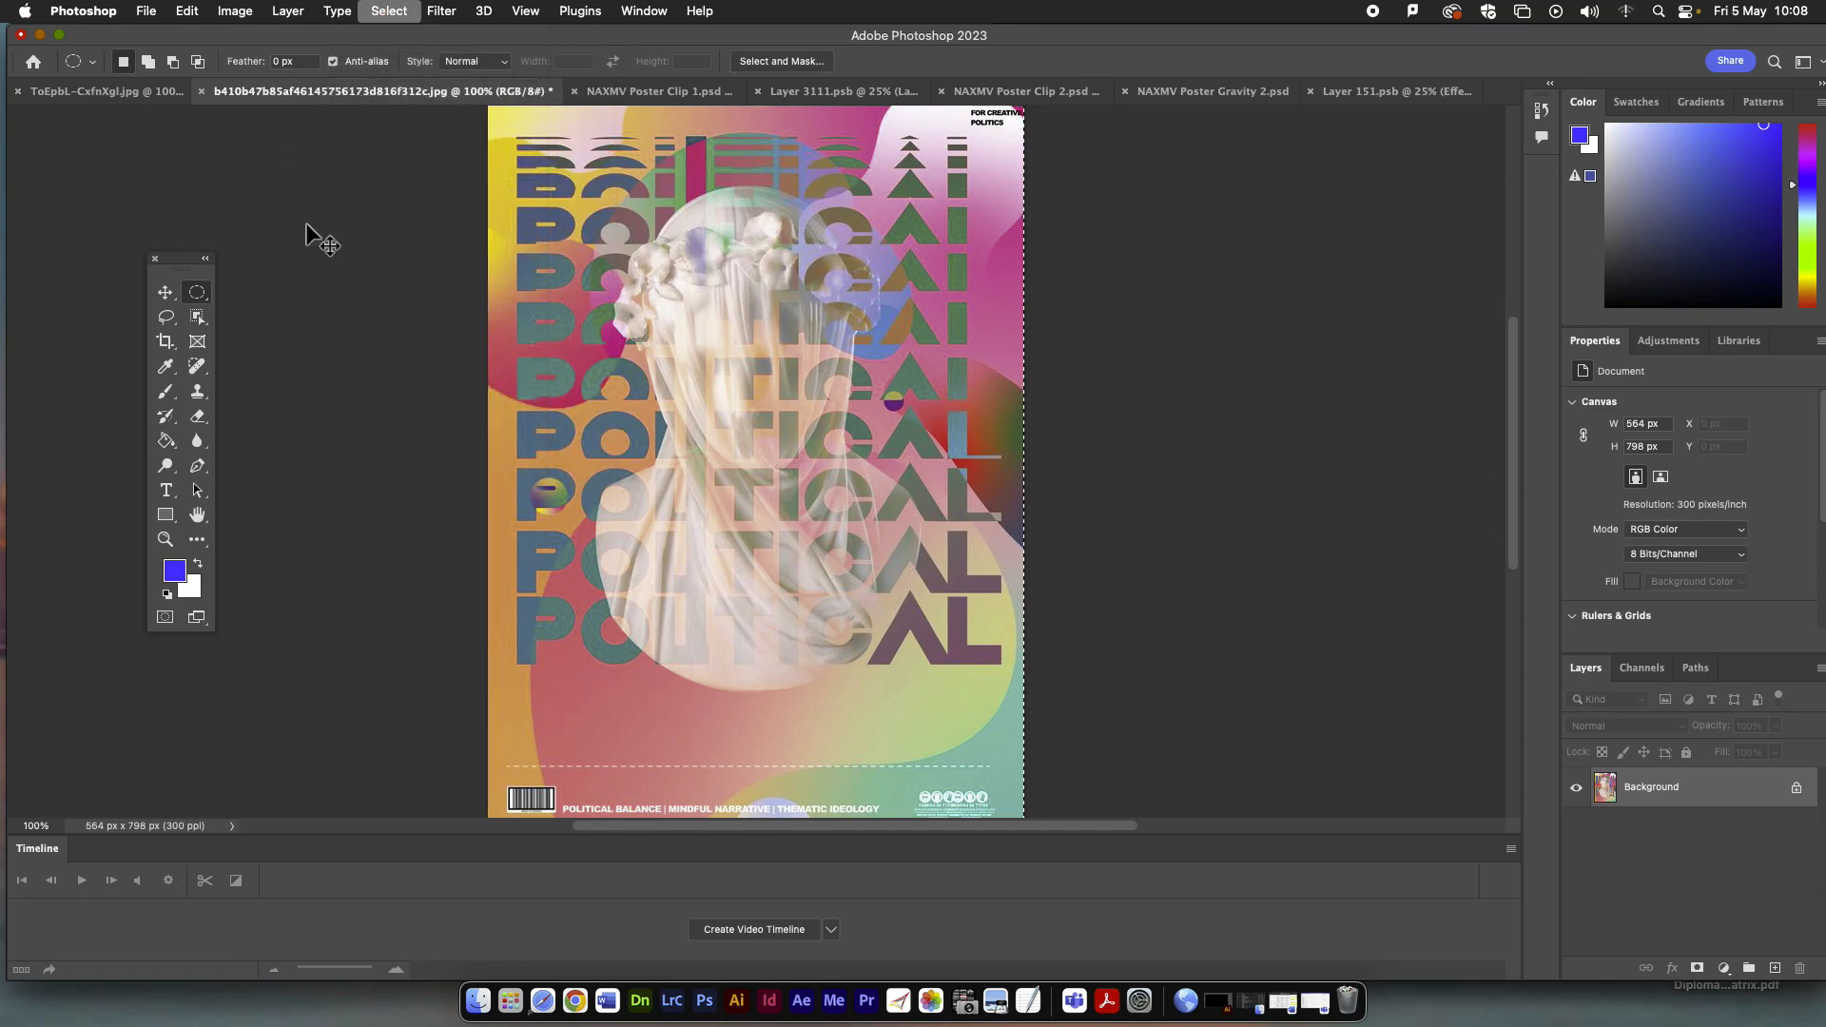
left_click(191, 13)
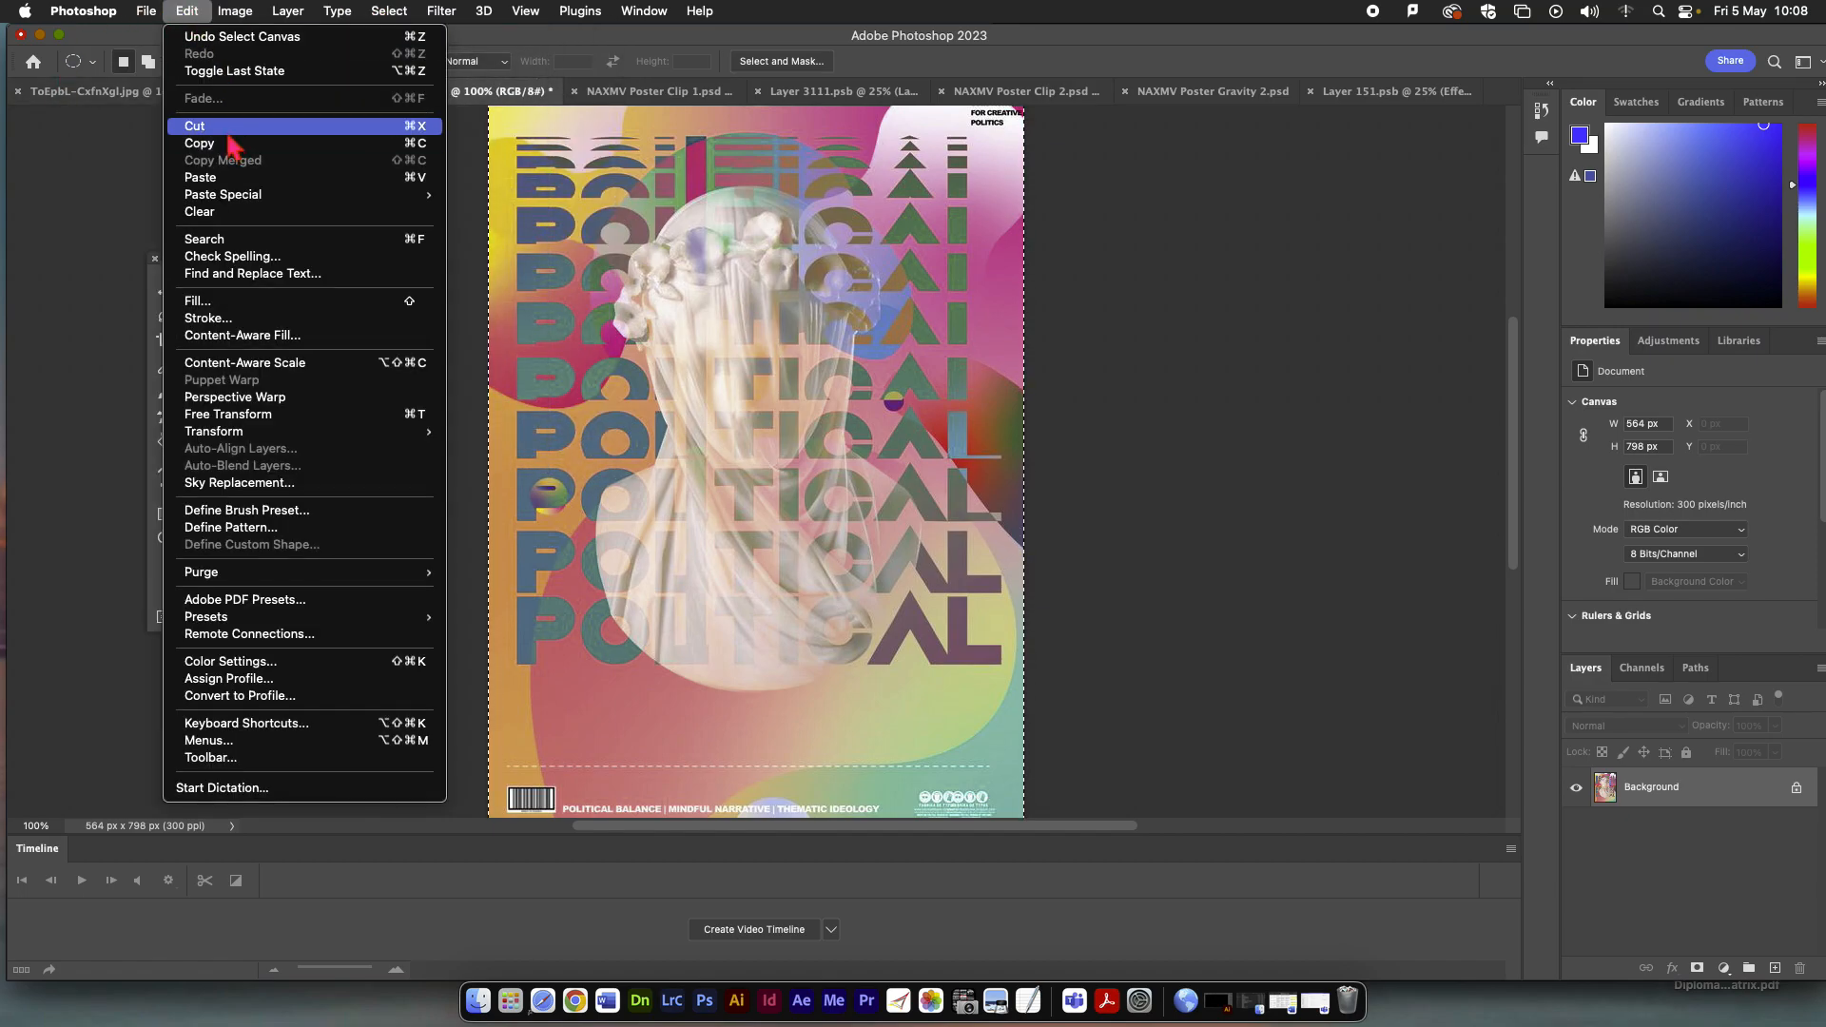
left_click(814, 196)
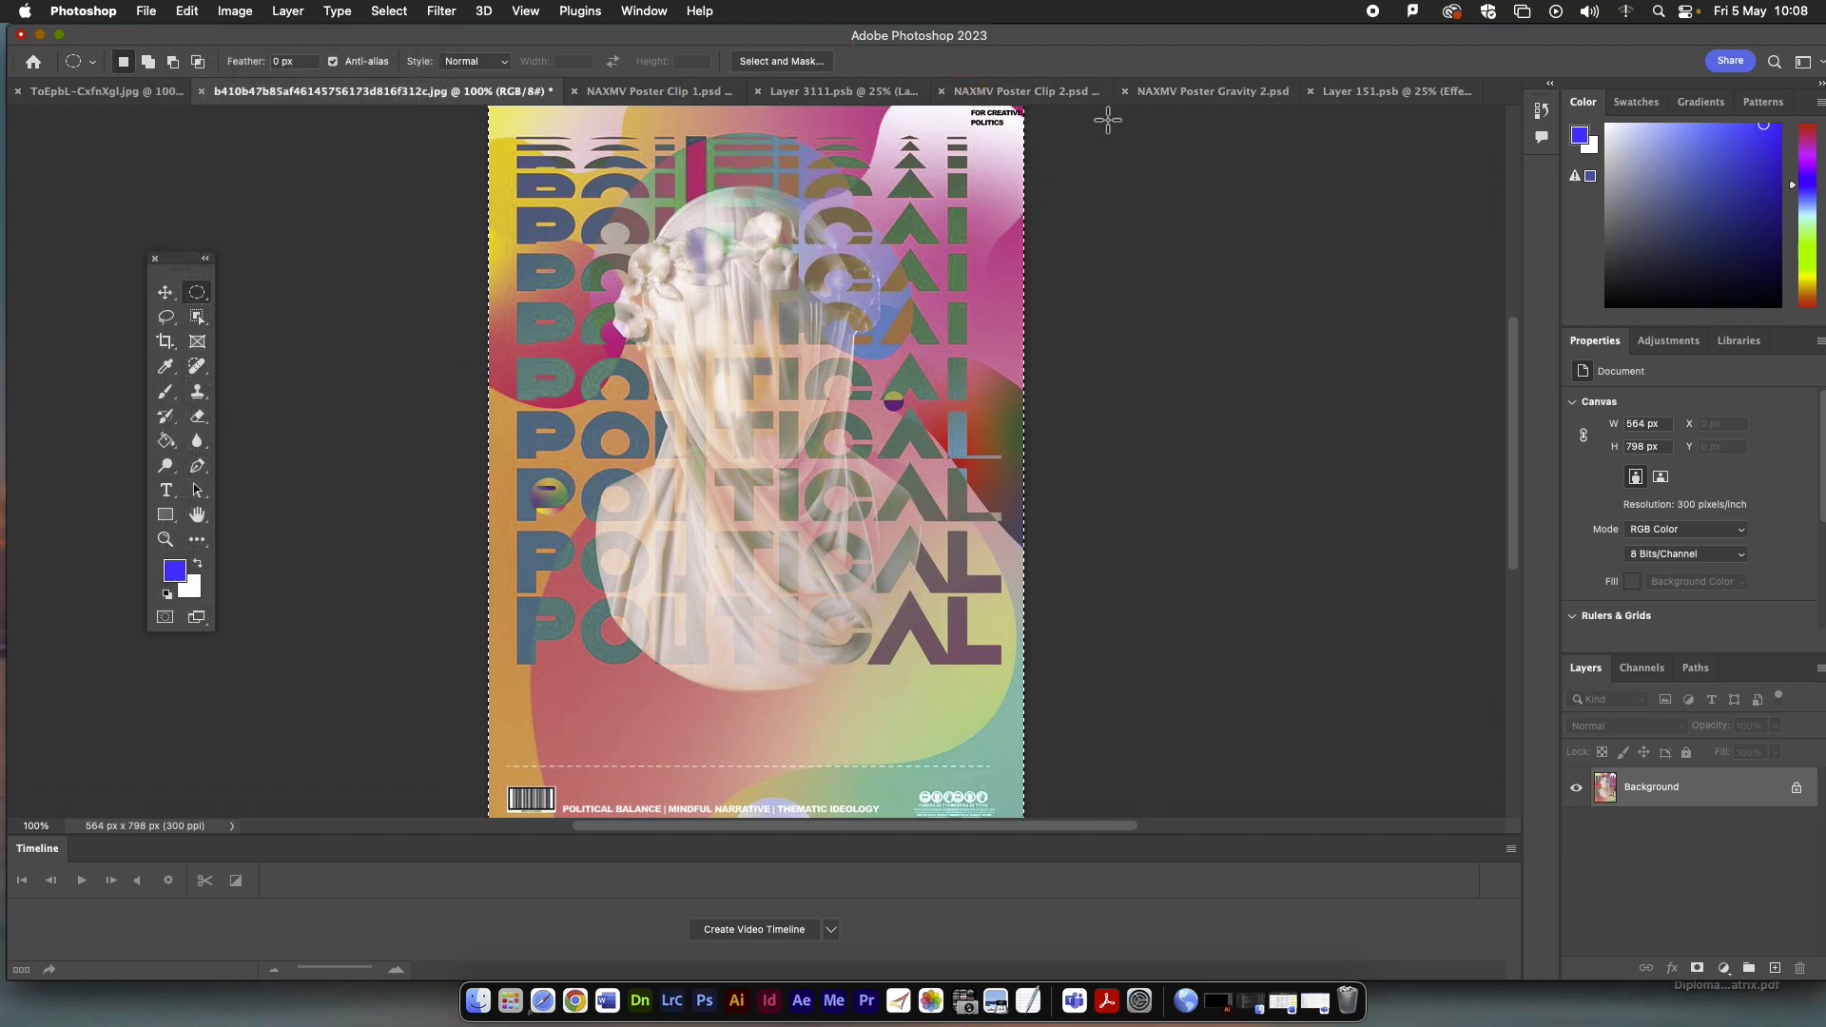
left_click(1338, 93)
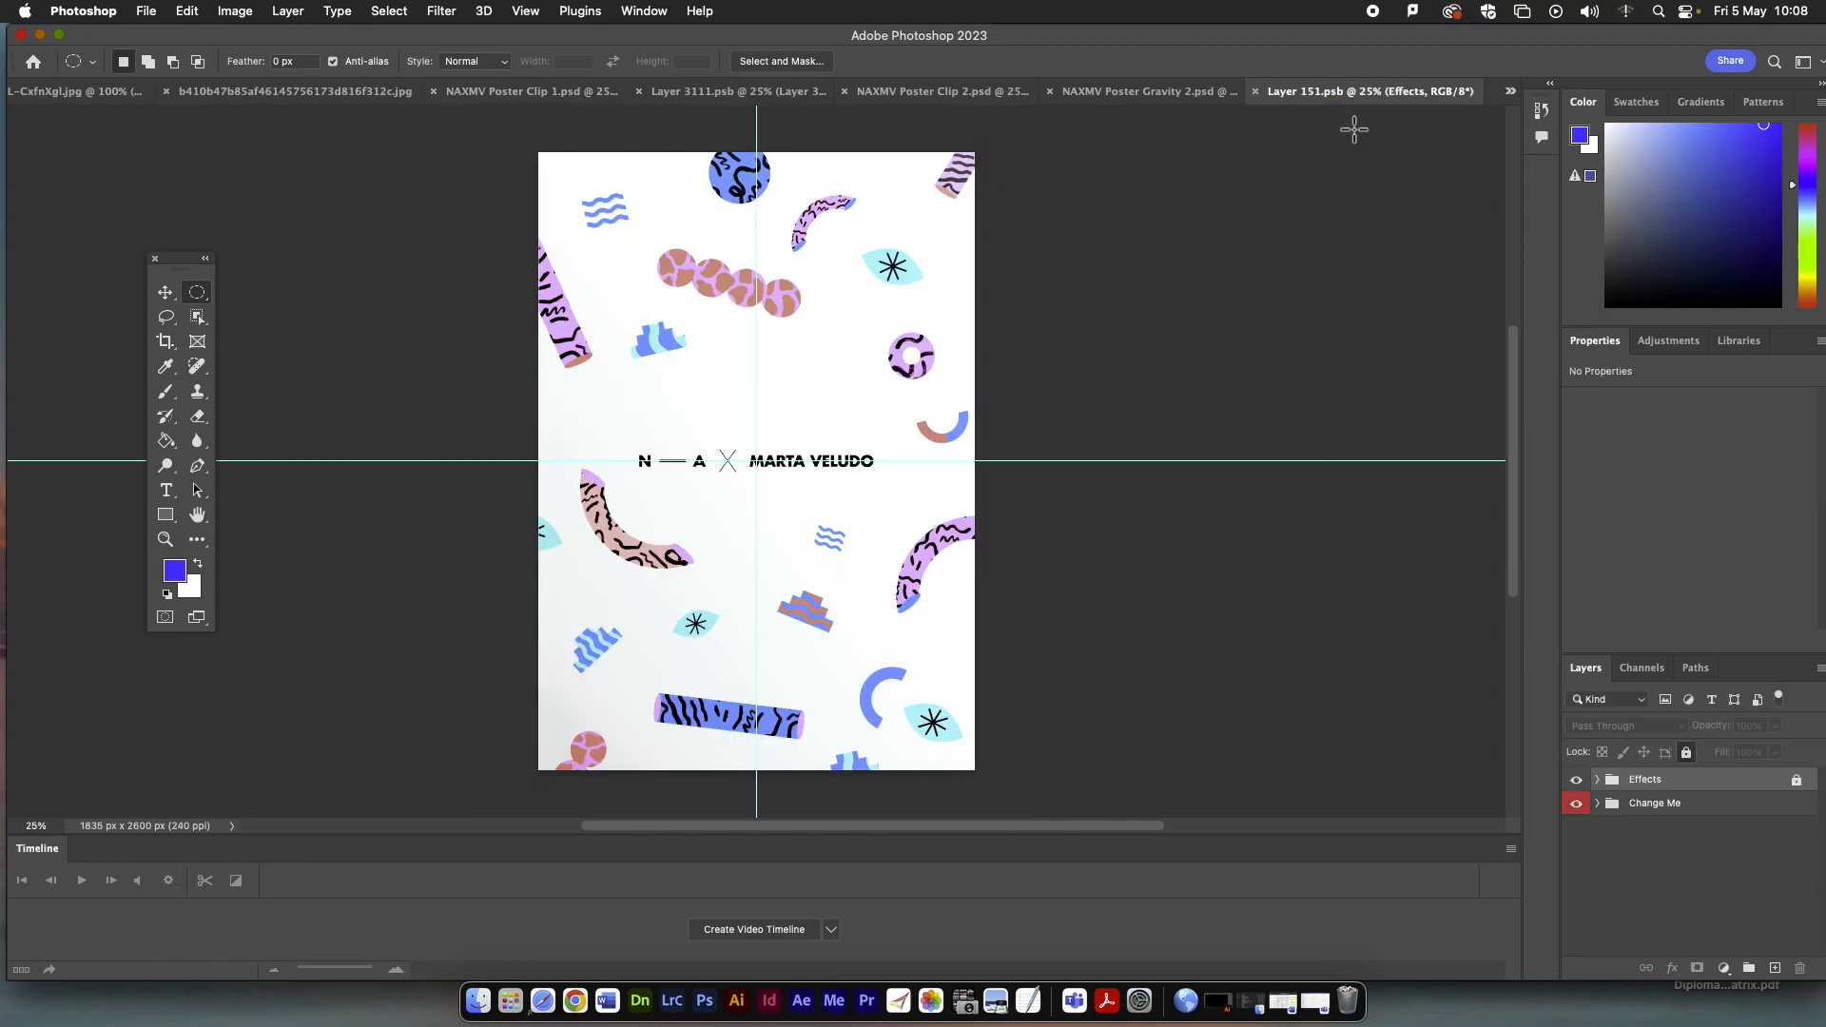
key("super+v")
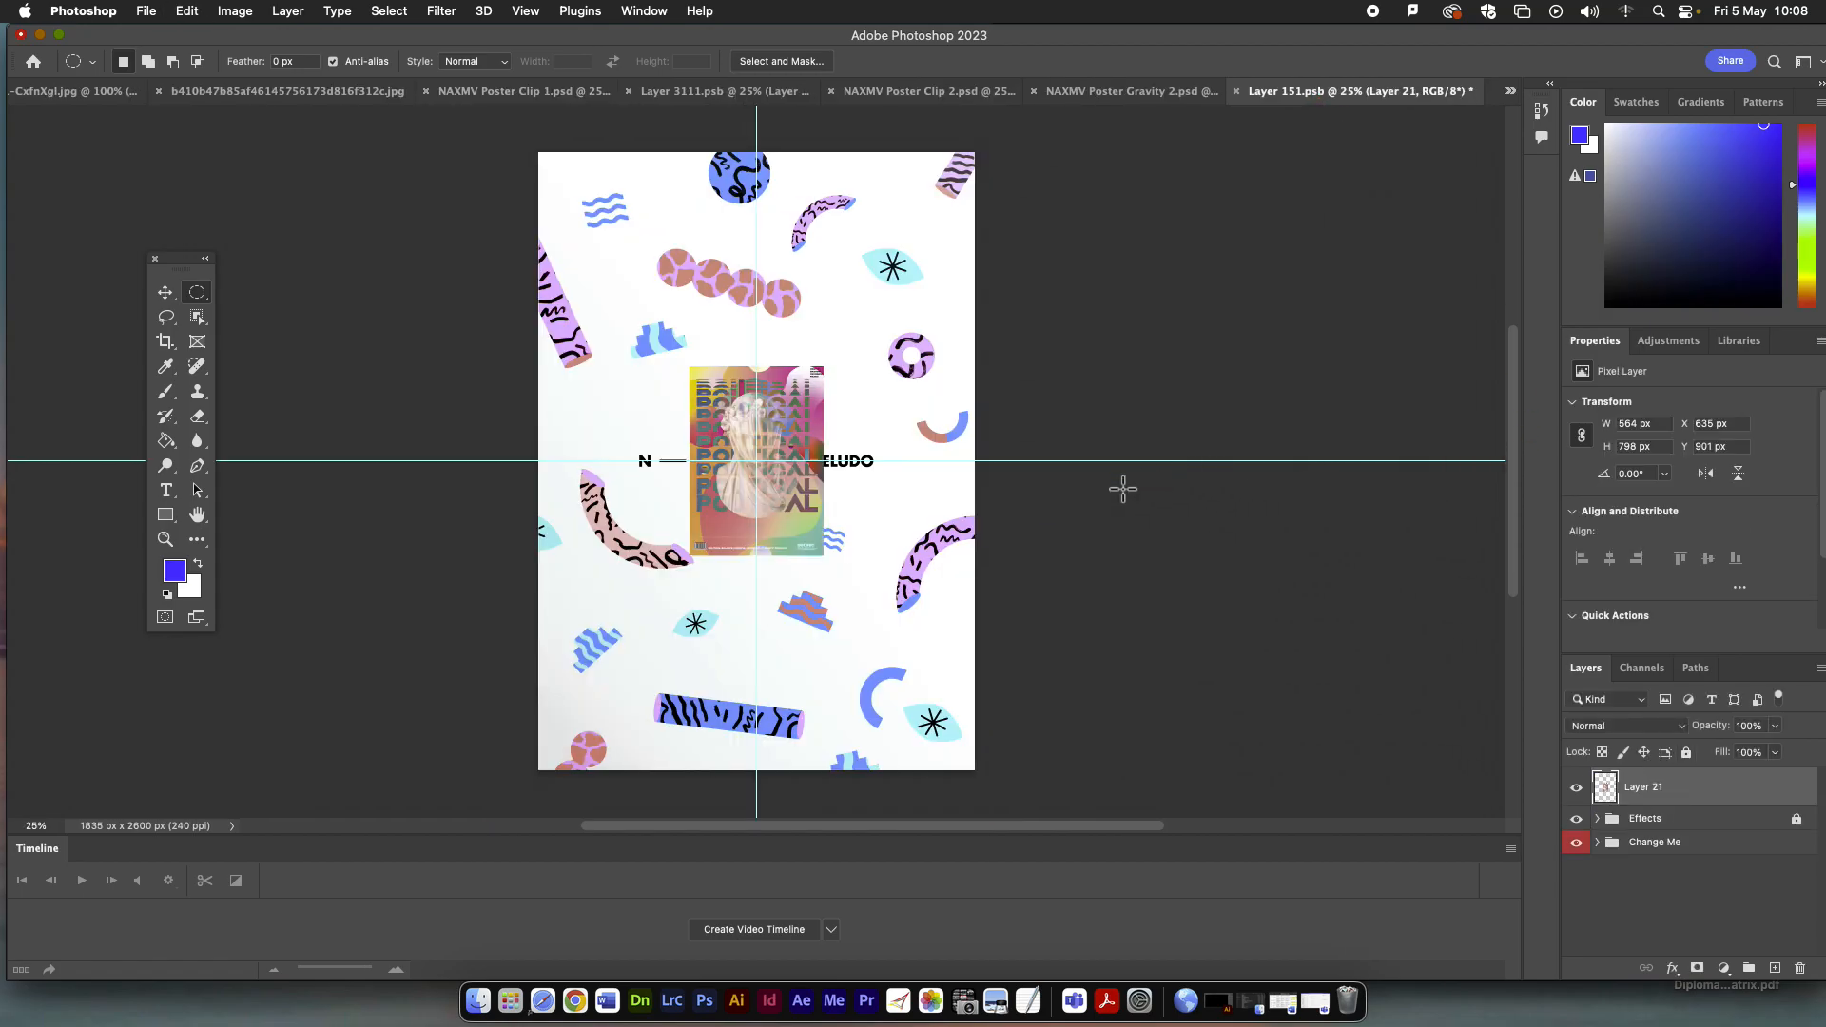
Move the pasted poster to the canvas's upper-left corner, scale it to about 1868 × 2604 px to fill the canvas, and save the smart object.
left_click(165, 292)
left_click_drag(769, 436, 620, 224)
key("super+t")
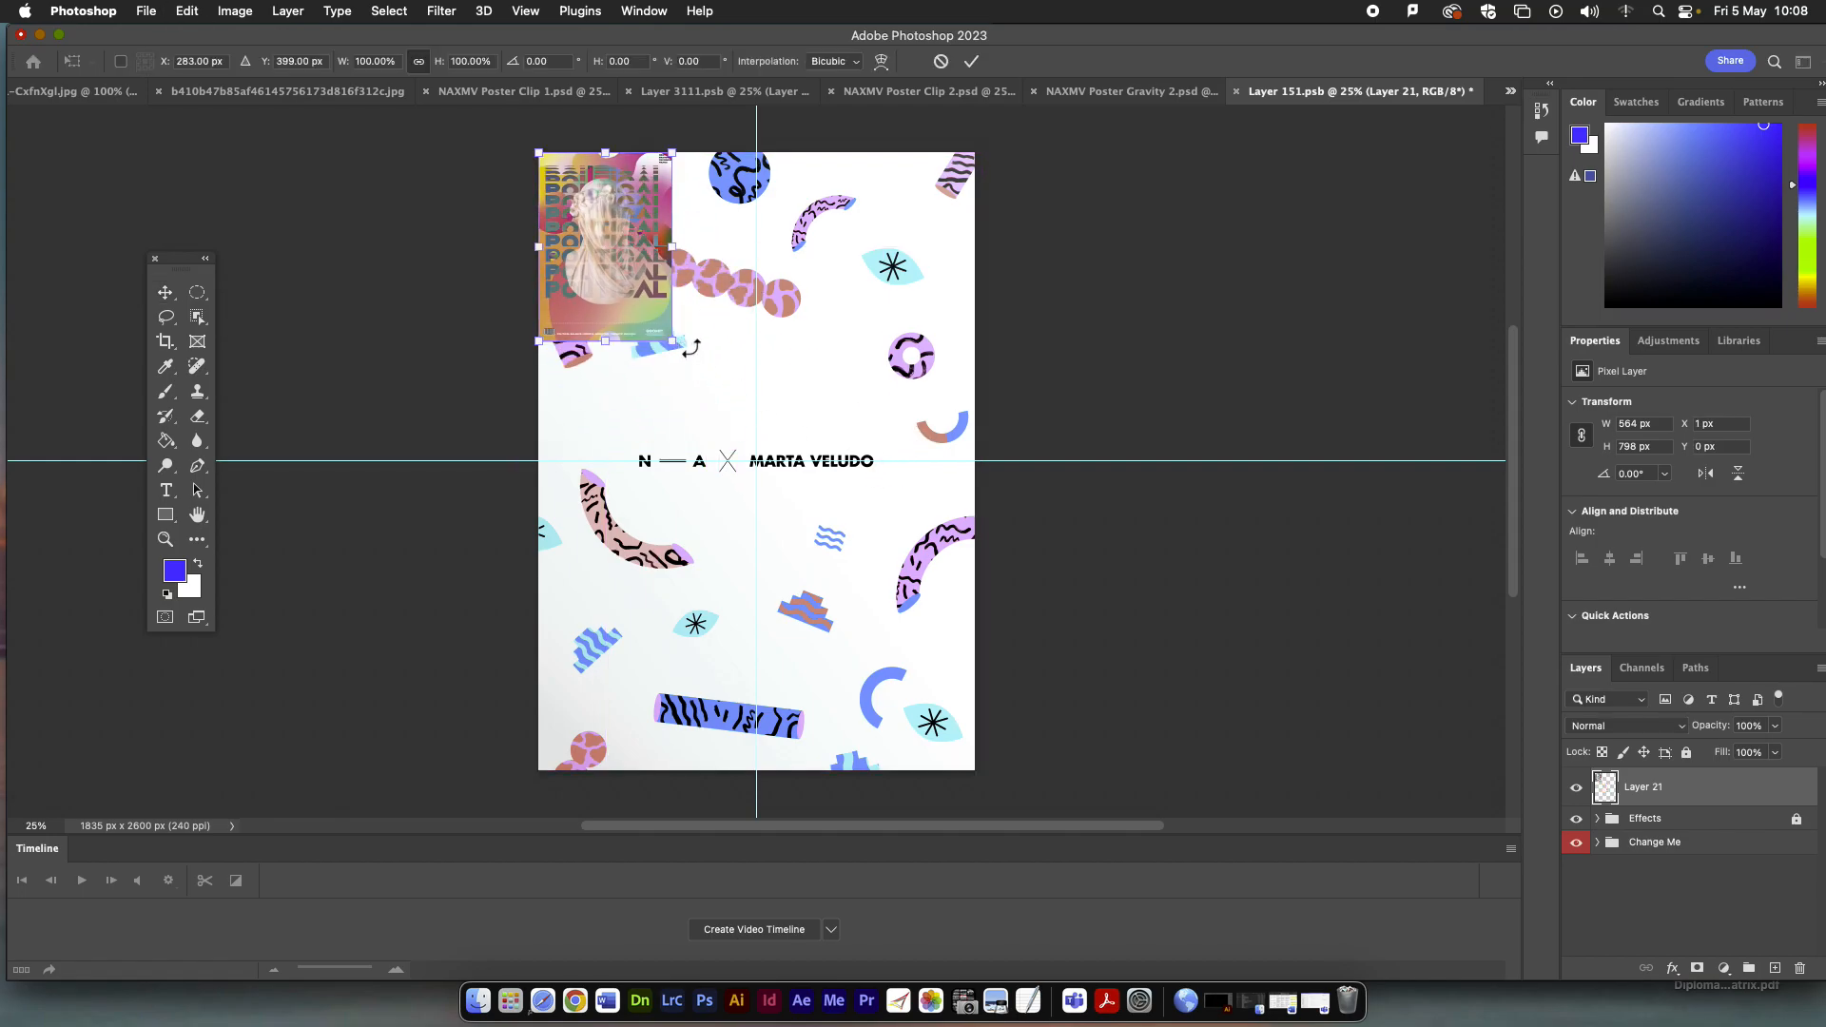
left_click_drag(677, 344, 982, 770)
key("Return")
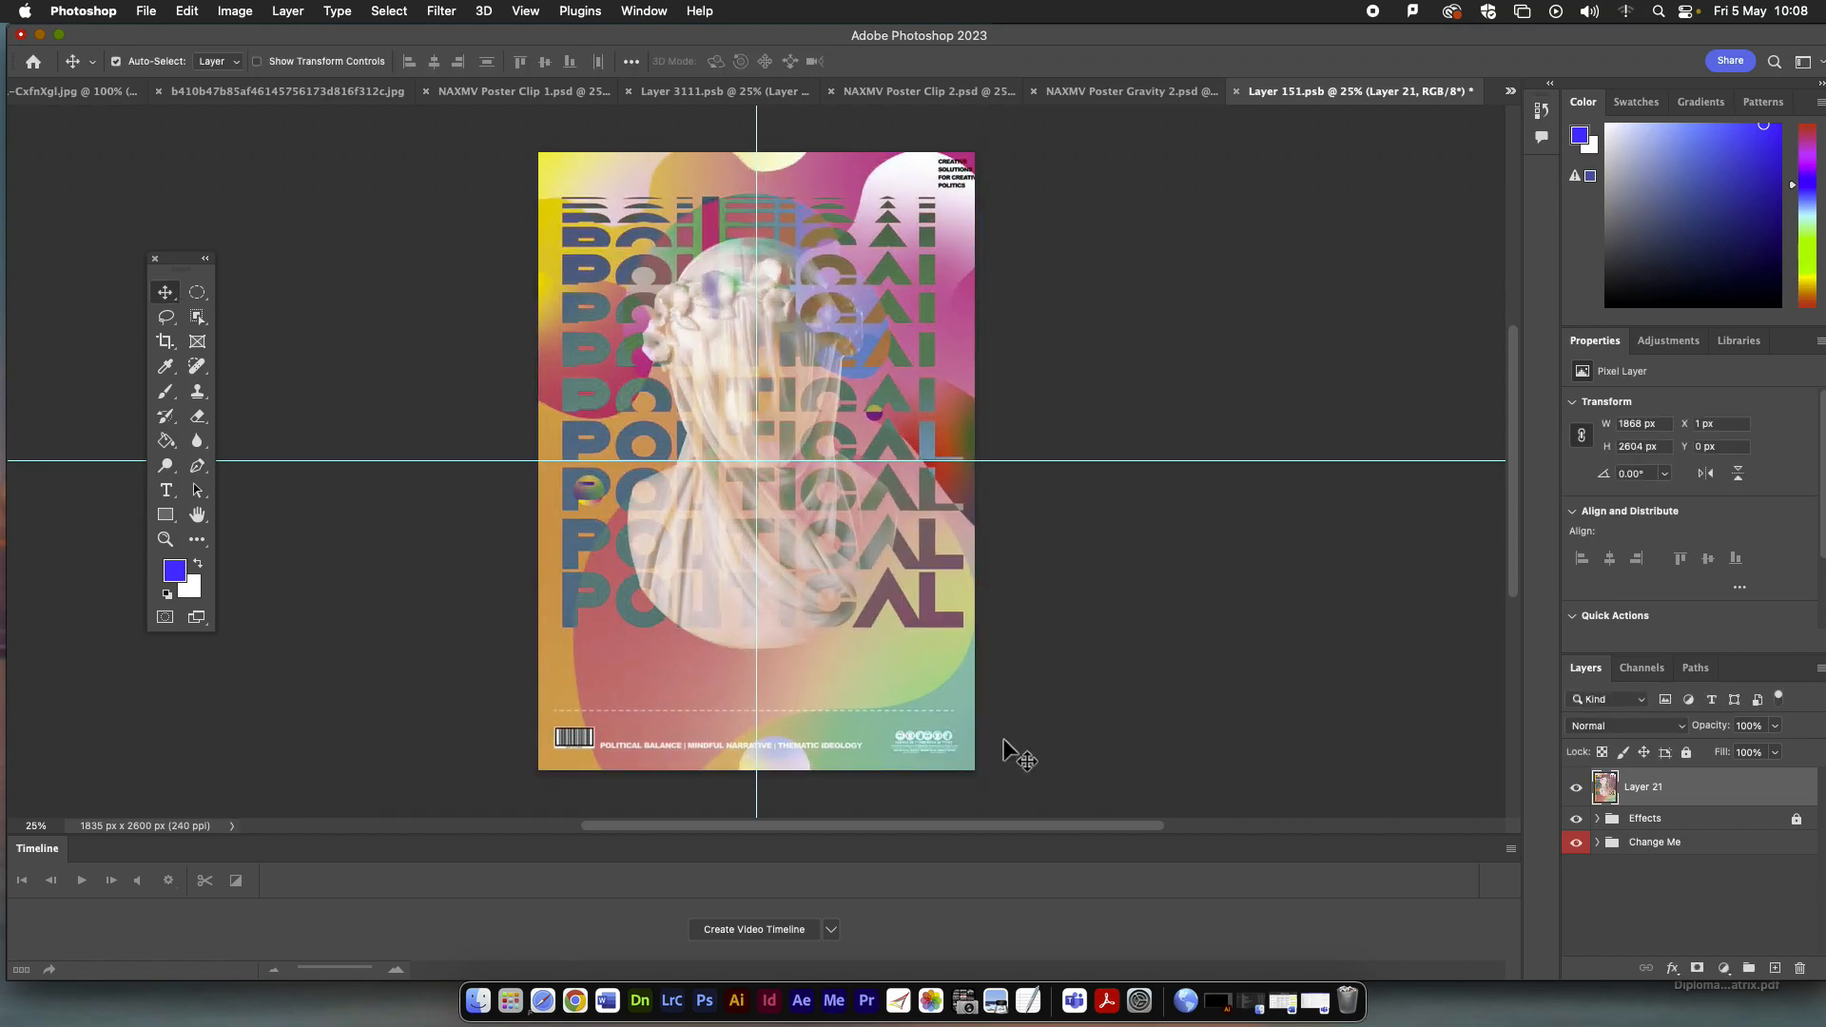
key("super+s")
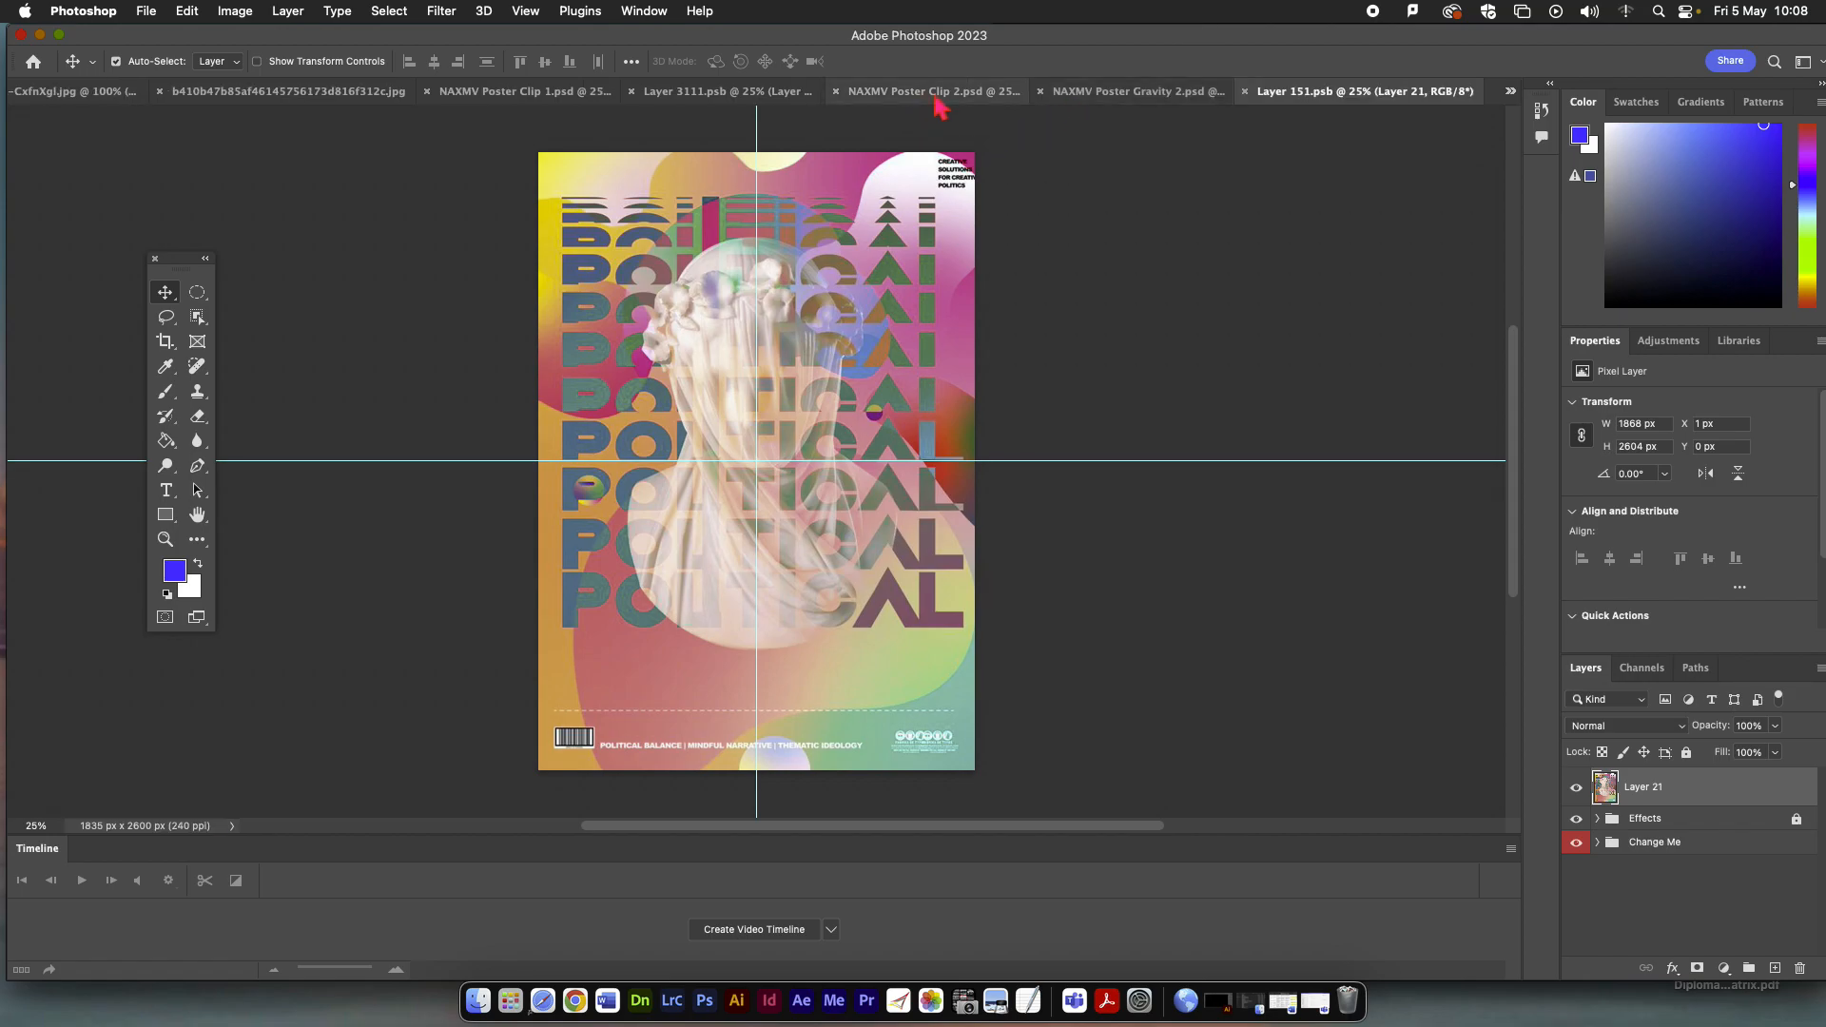
Return to NAXMV Poster Gravity 2.psd, expand the Background Color group and open the gradient fill settings of its Change Me layer.
left_click(936, 95)
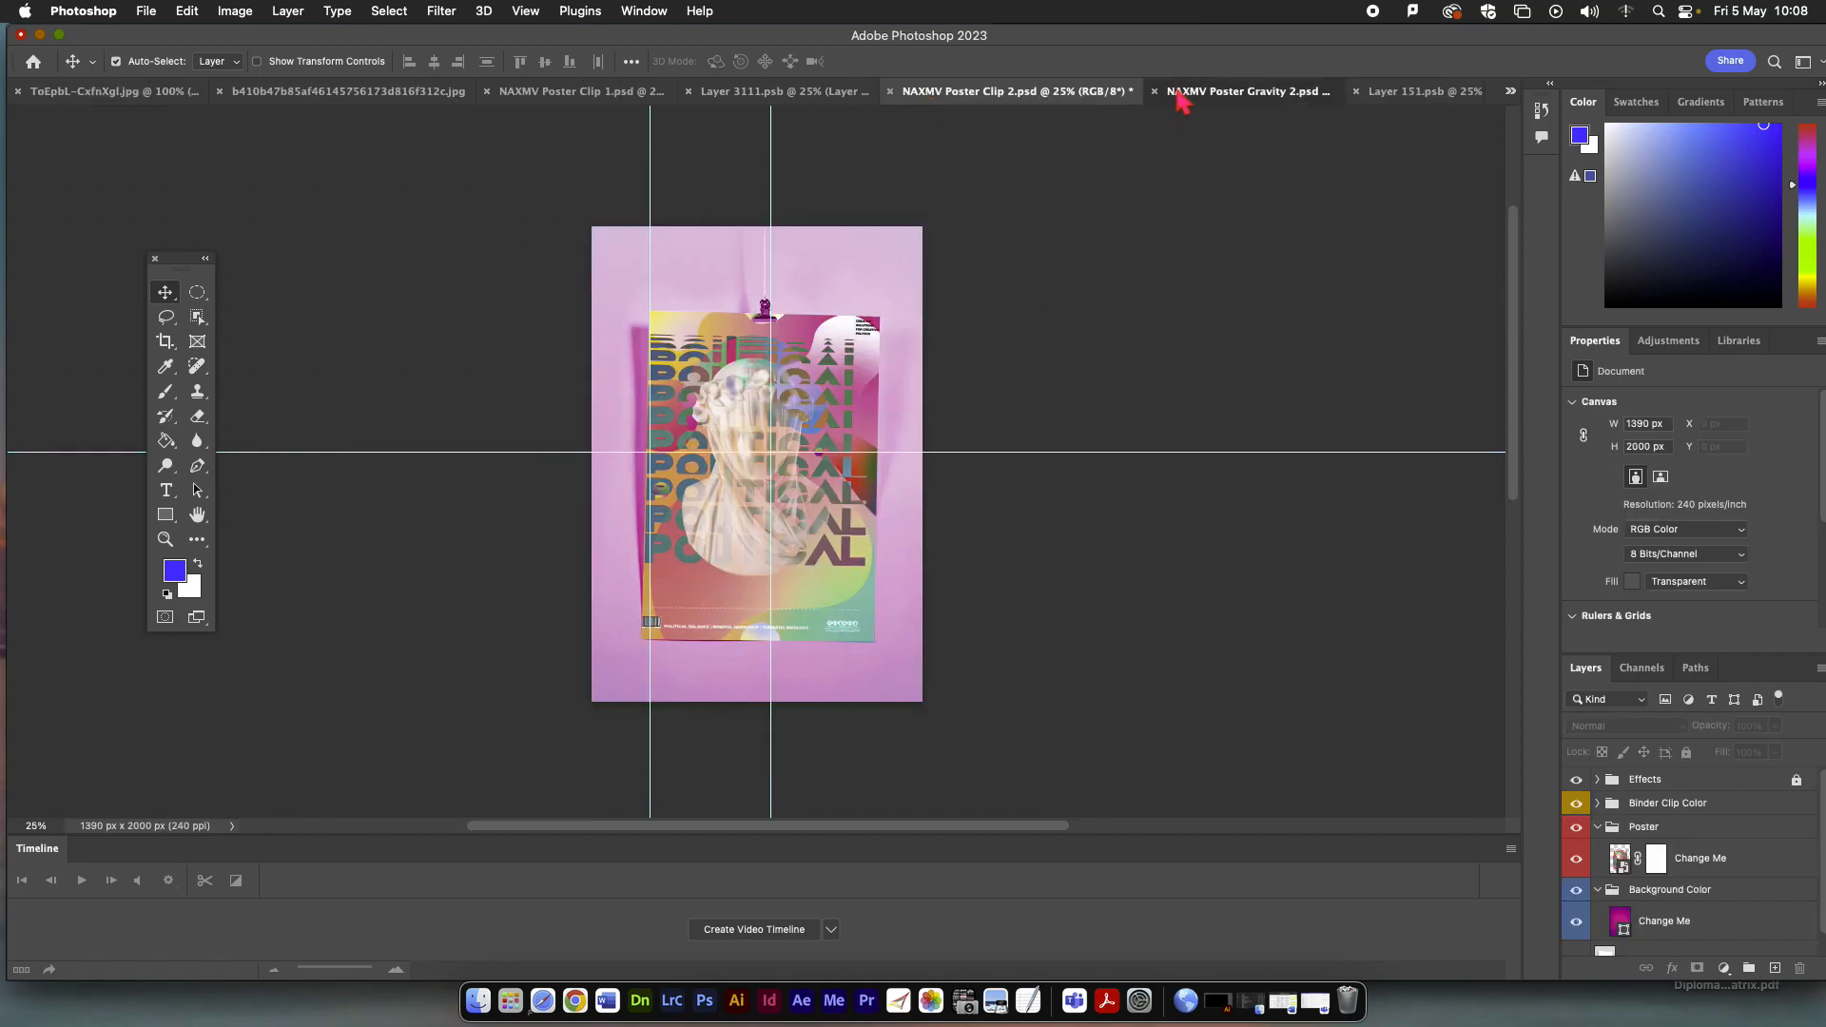
left_click(1183, 91)
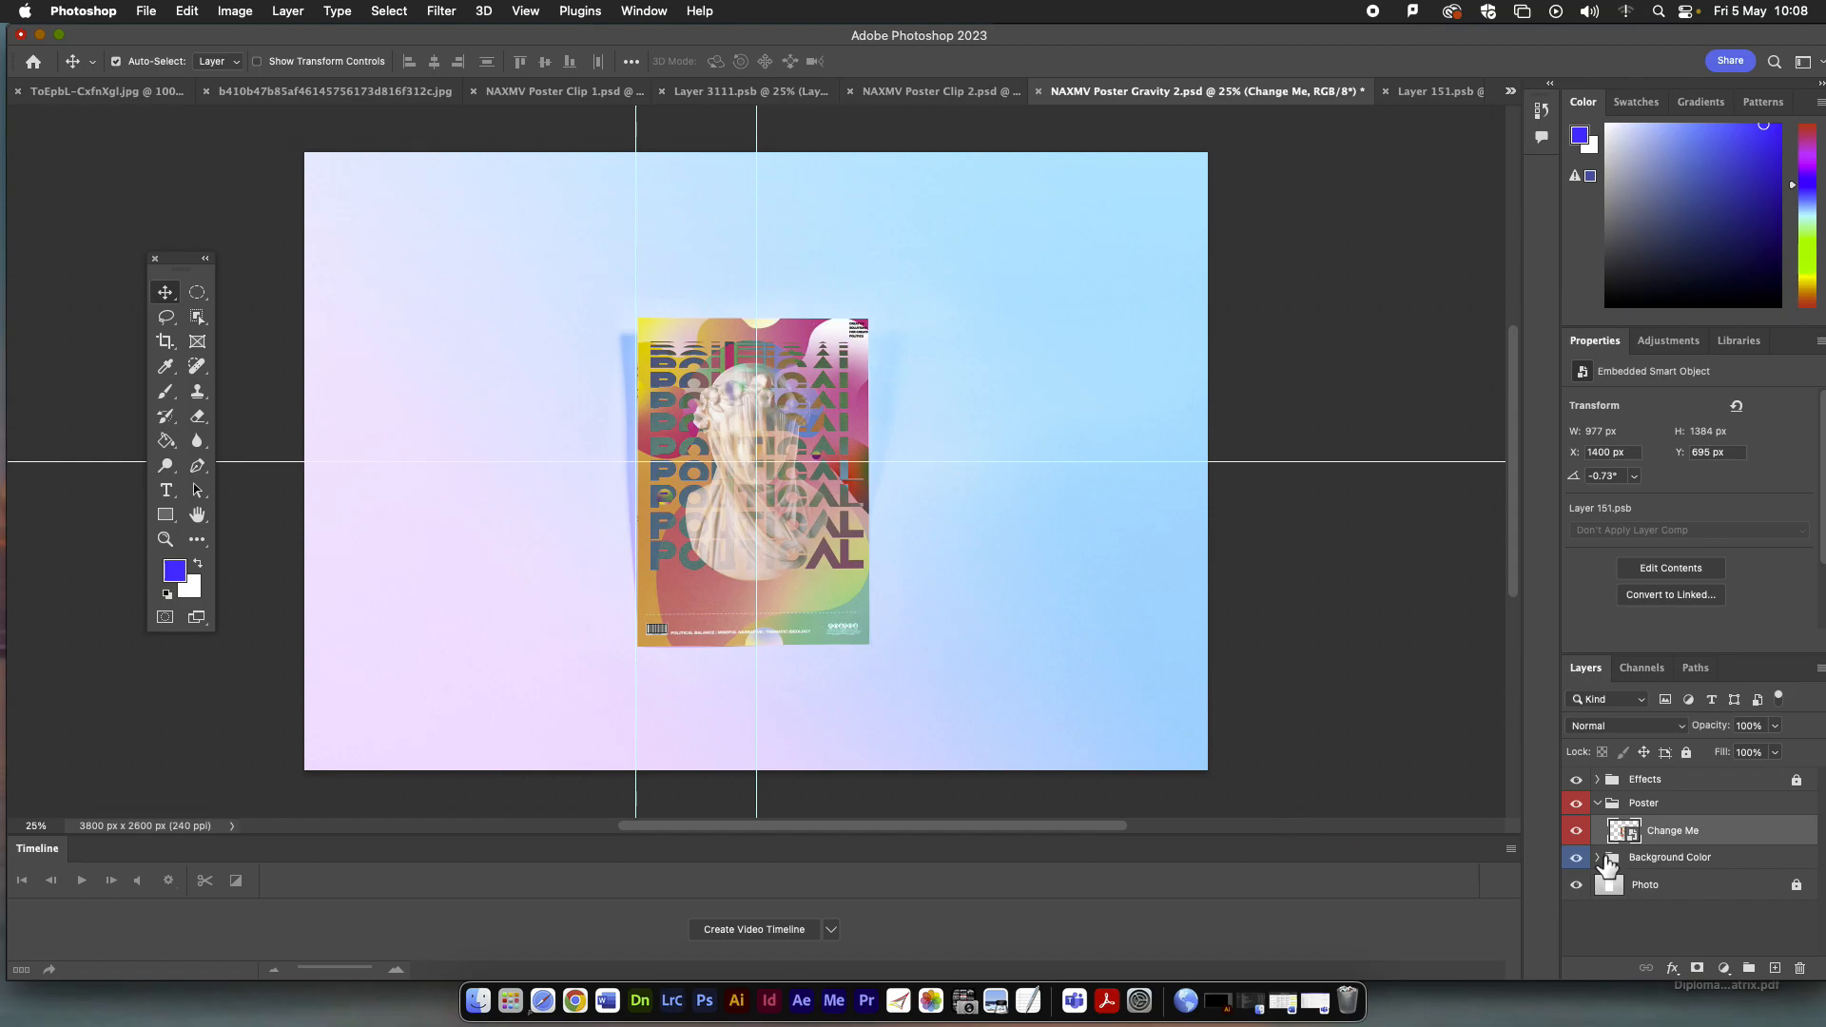
left_click(1606, 861)
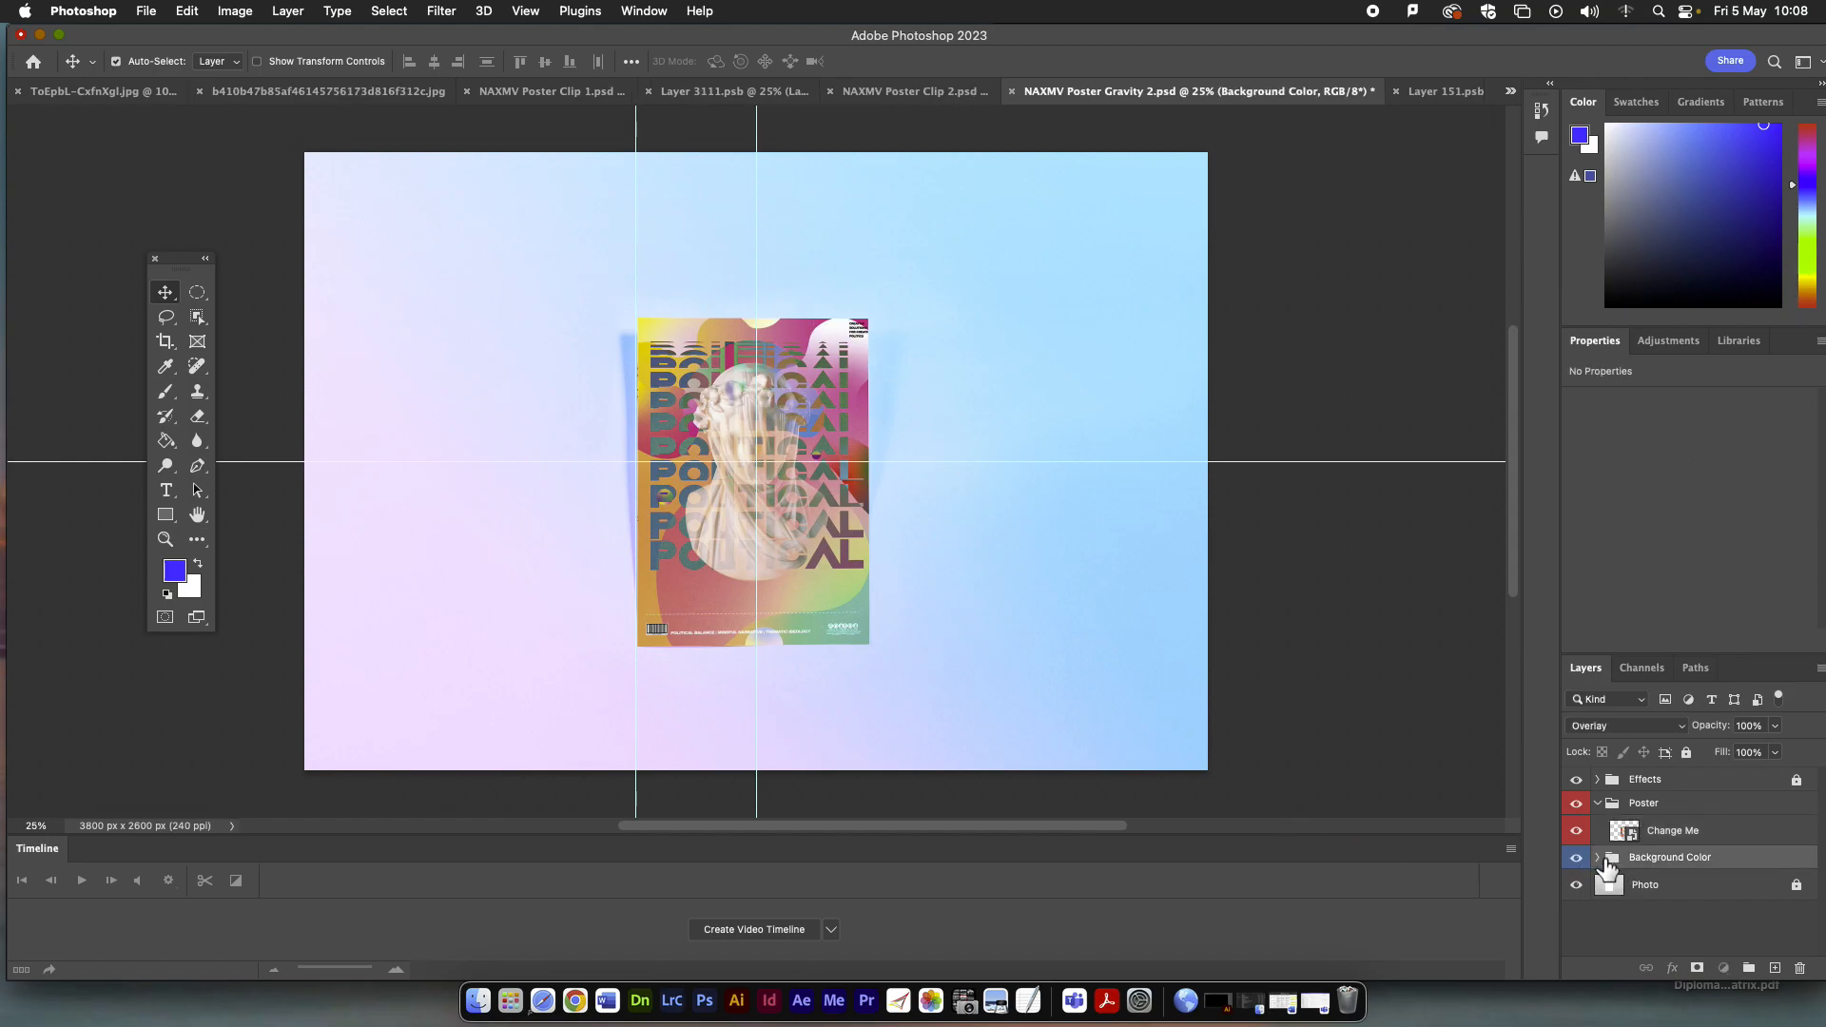
left_click(1599, 857)
double_click(1623, 884)
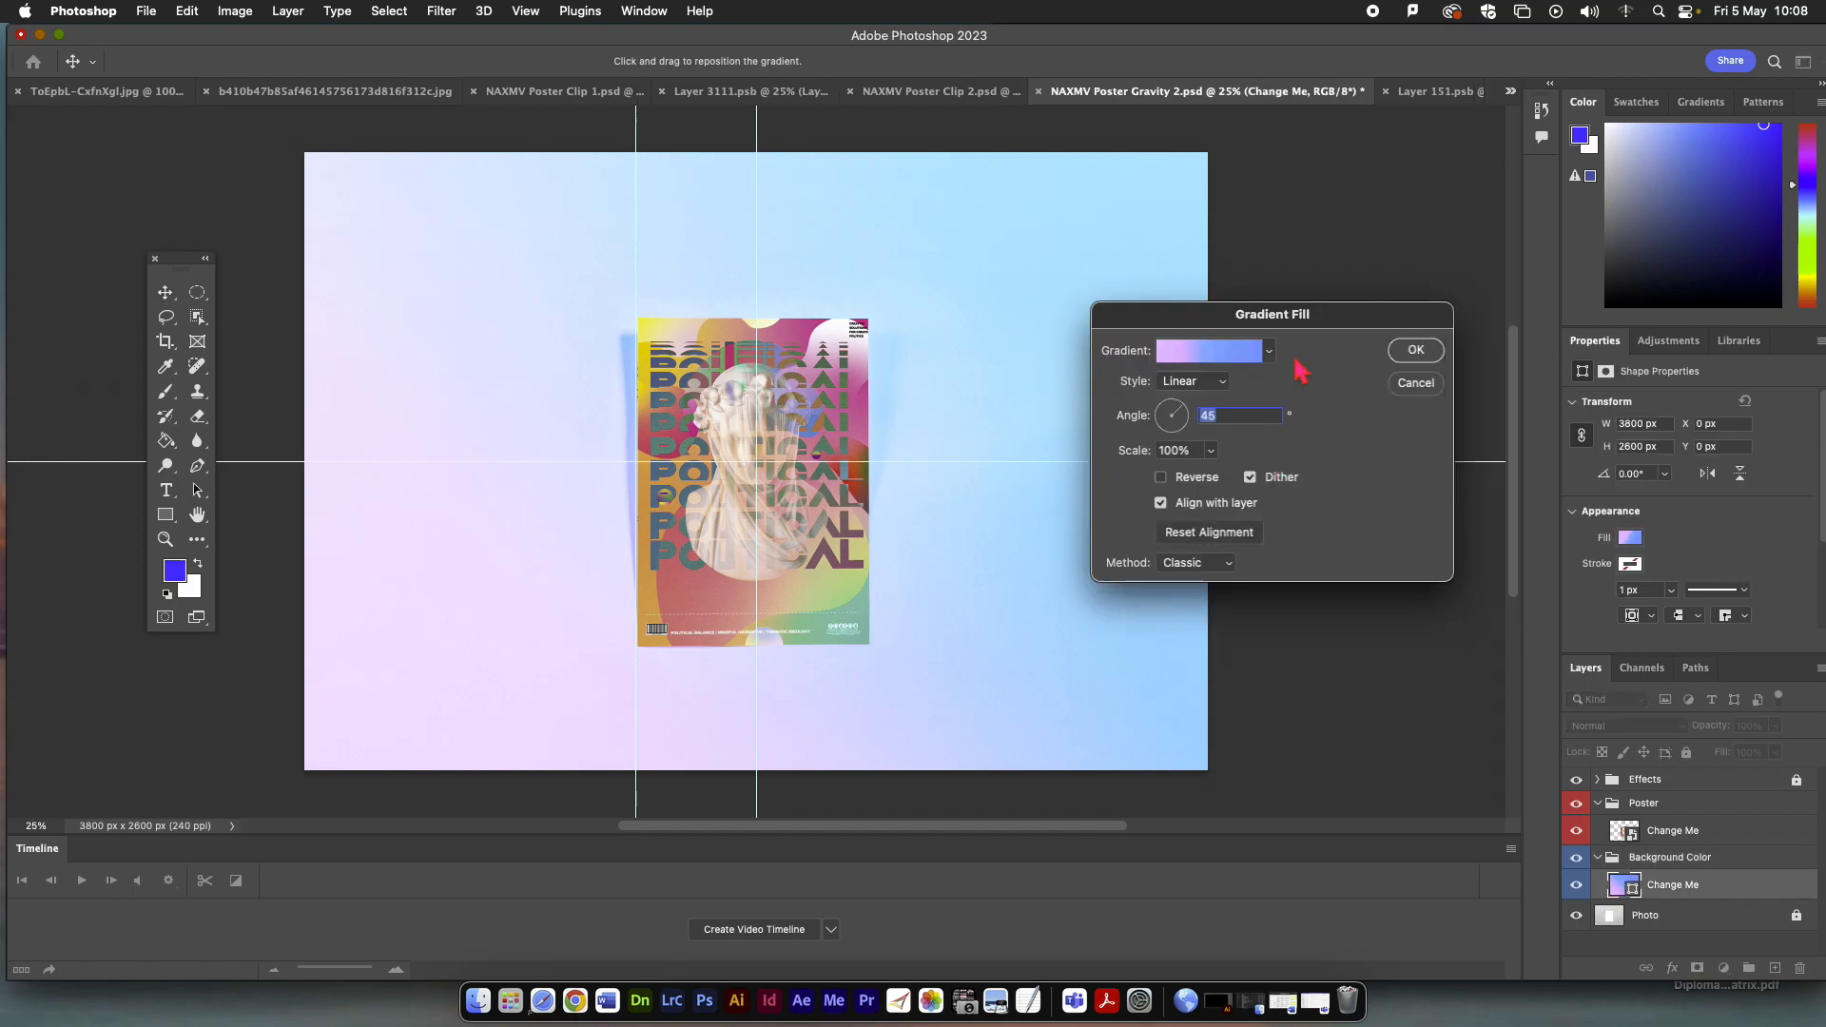
Rotate the background gradient to about -159° and choose a magenta-to-dark-purple gradient preset.
left_click_drag(1186, 425, 1145, 442)
left_click(1268, 352)
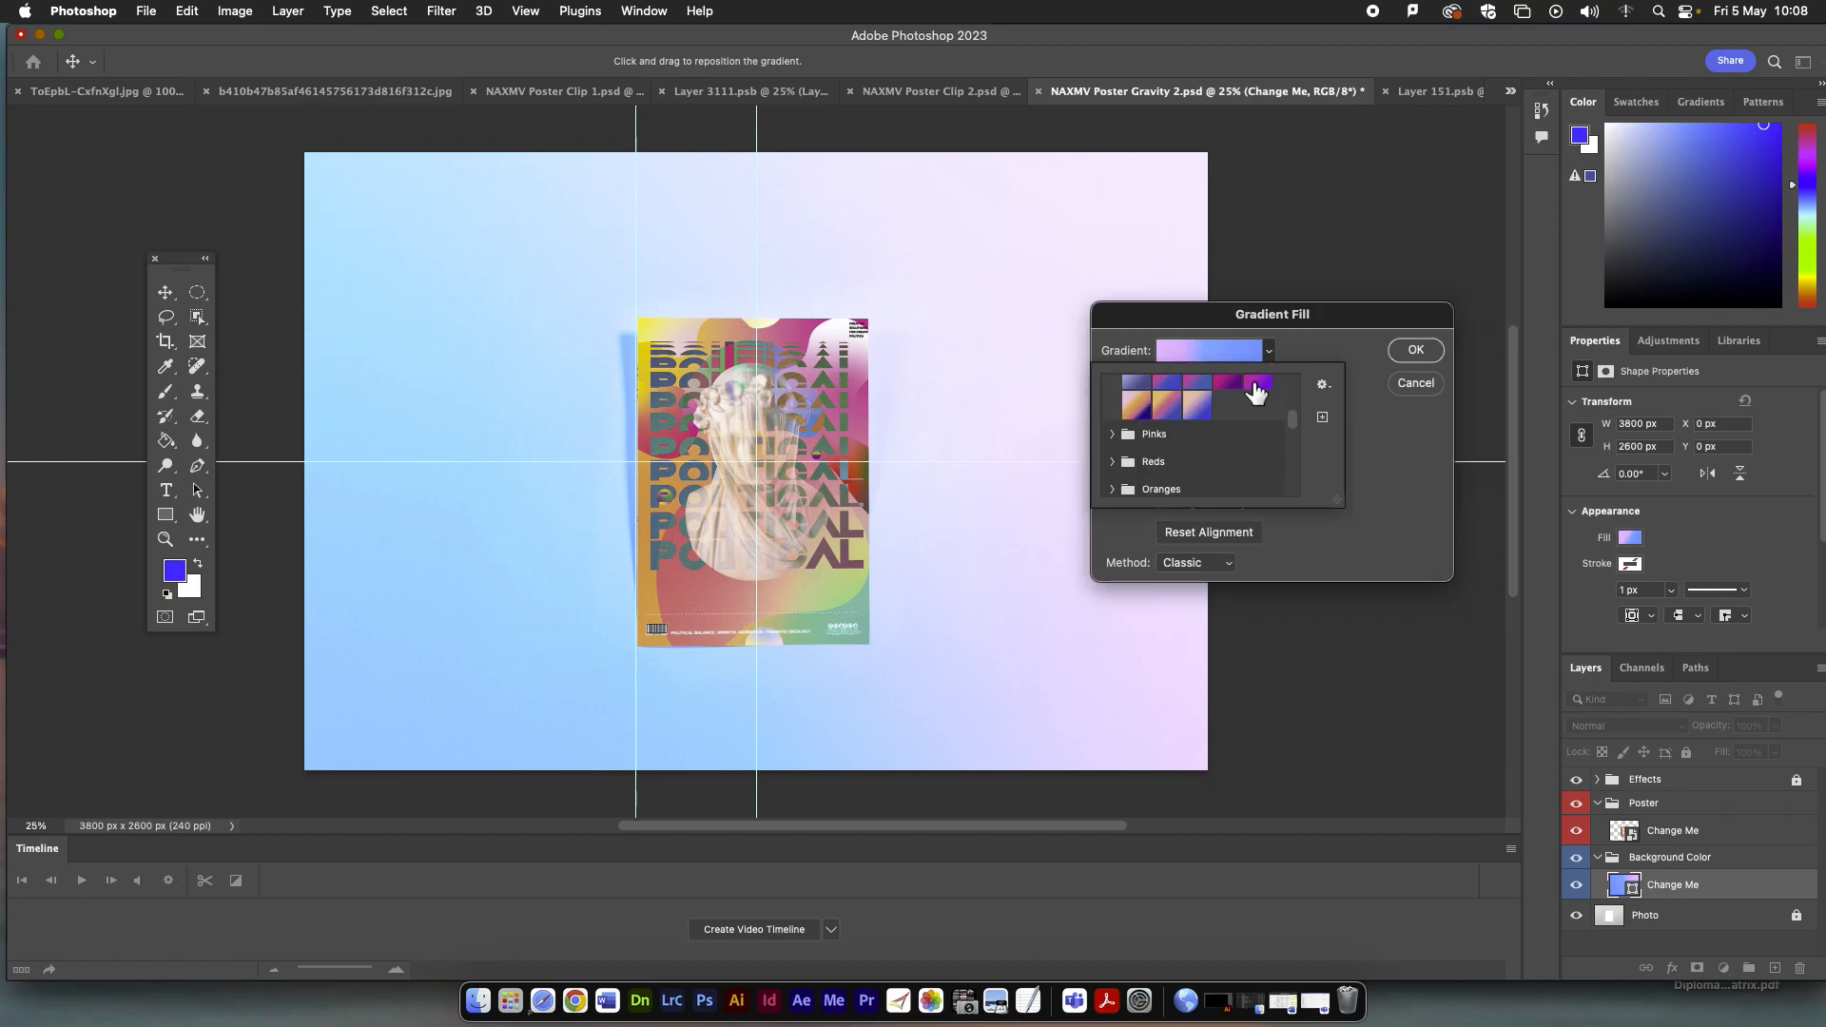
left_click(1257, 384)
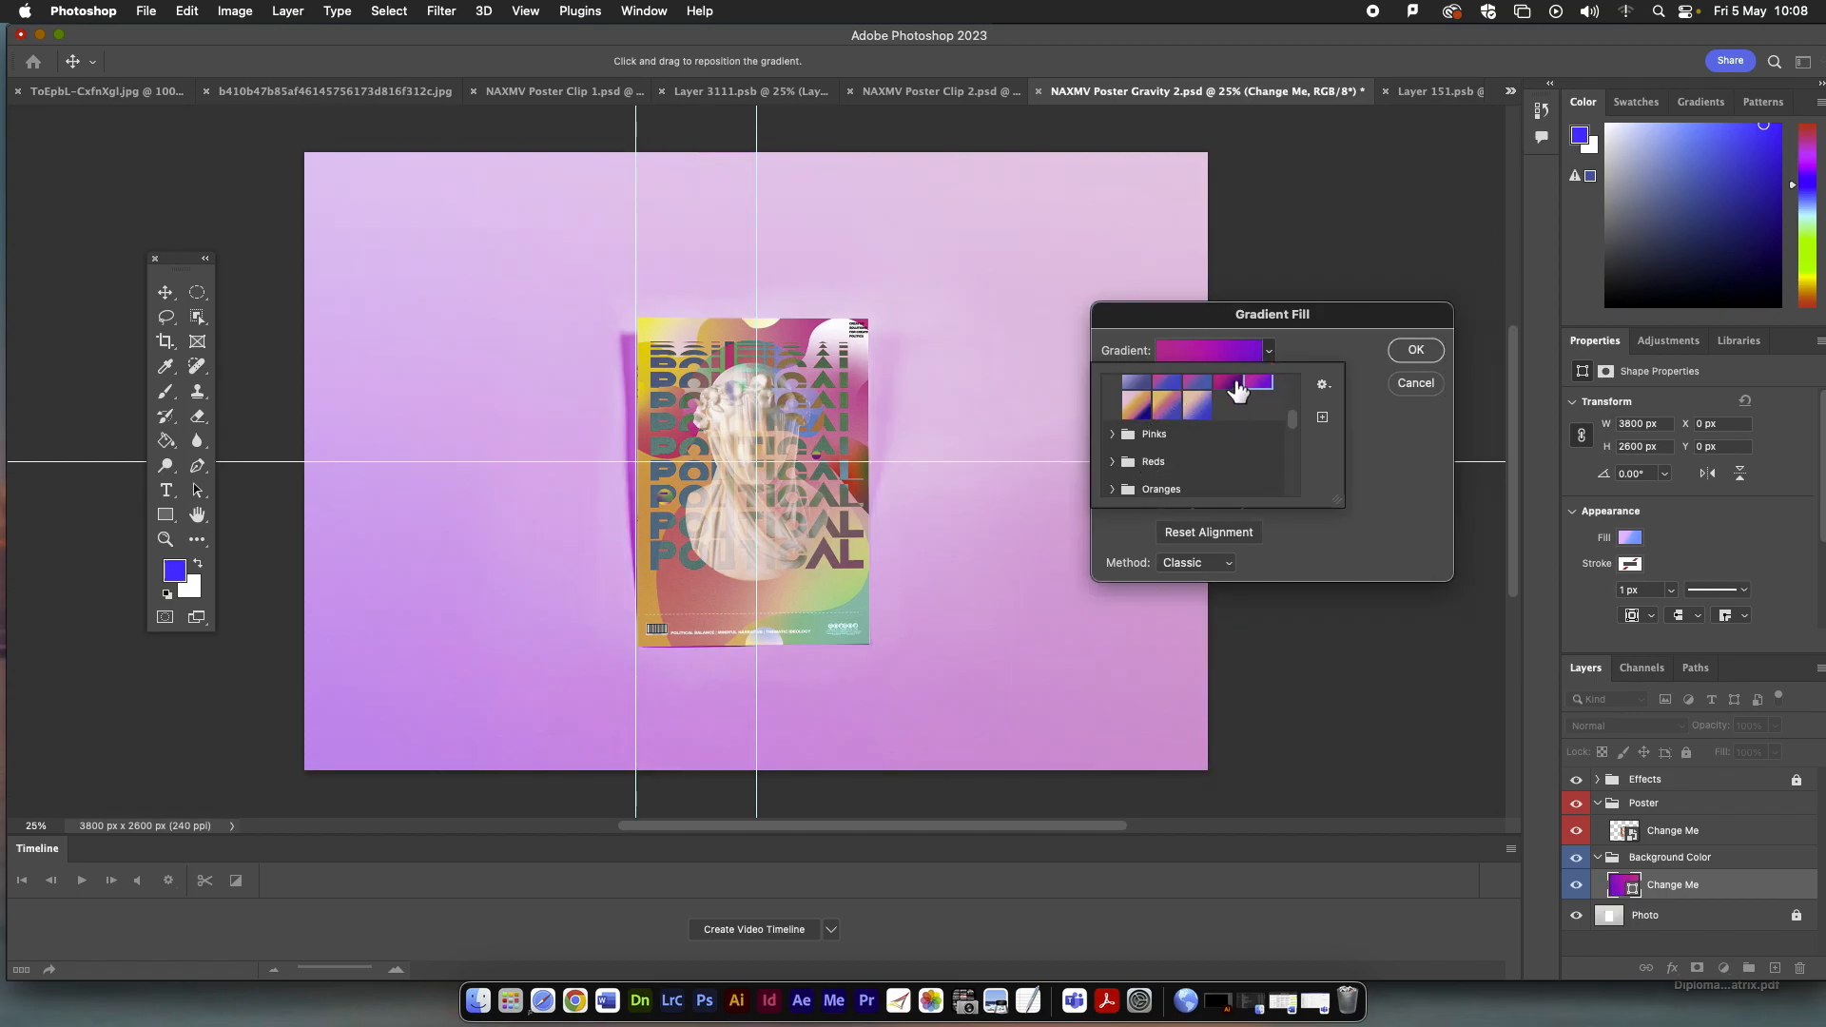
left_click(1228, 385)
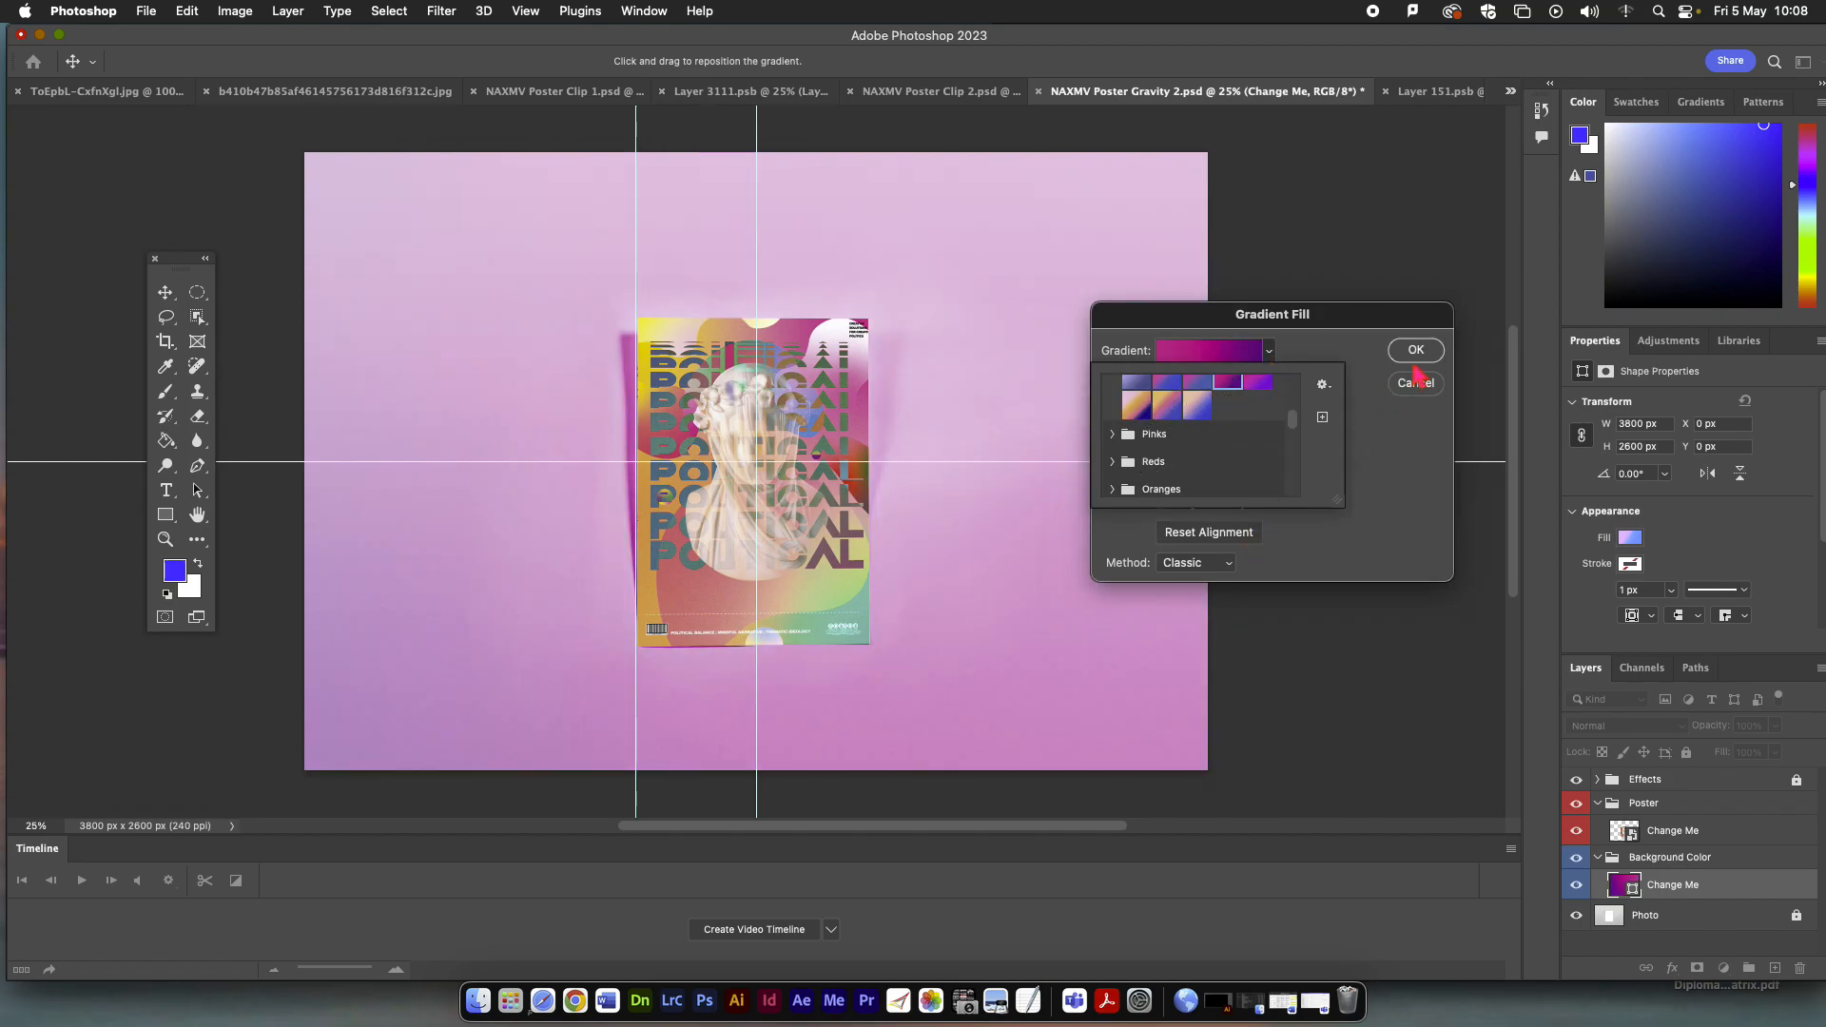
left_click(1417, 369)
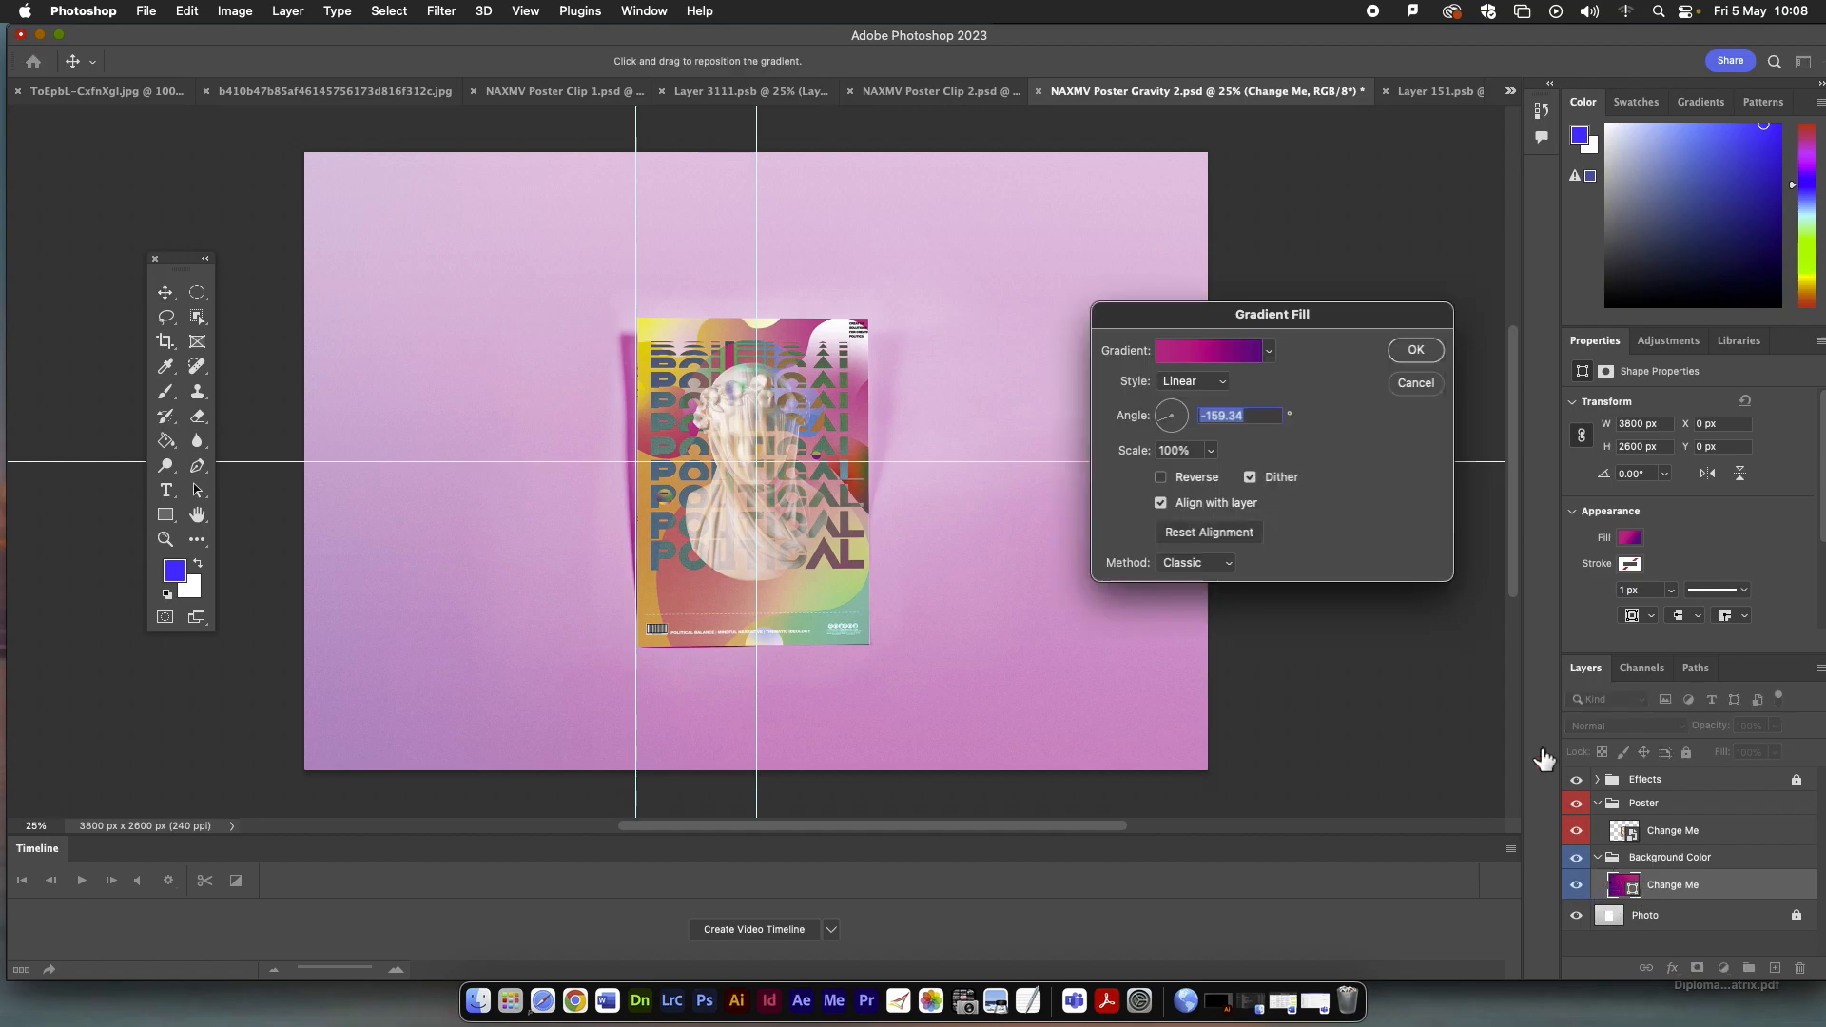
Set the background gradient's scale to 1000% and its method to Linear, and apply the gradient fill.
left_click(1211, 450)
left_click_drag(1167, 475, 1263, 479)
left_click(1193, 563)
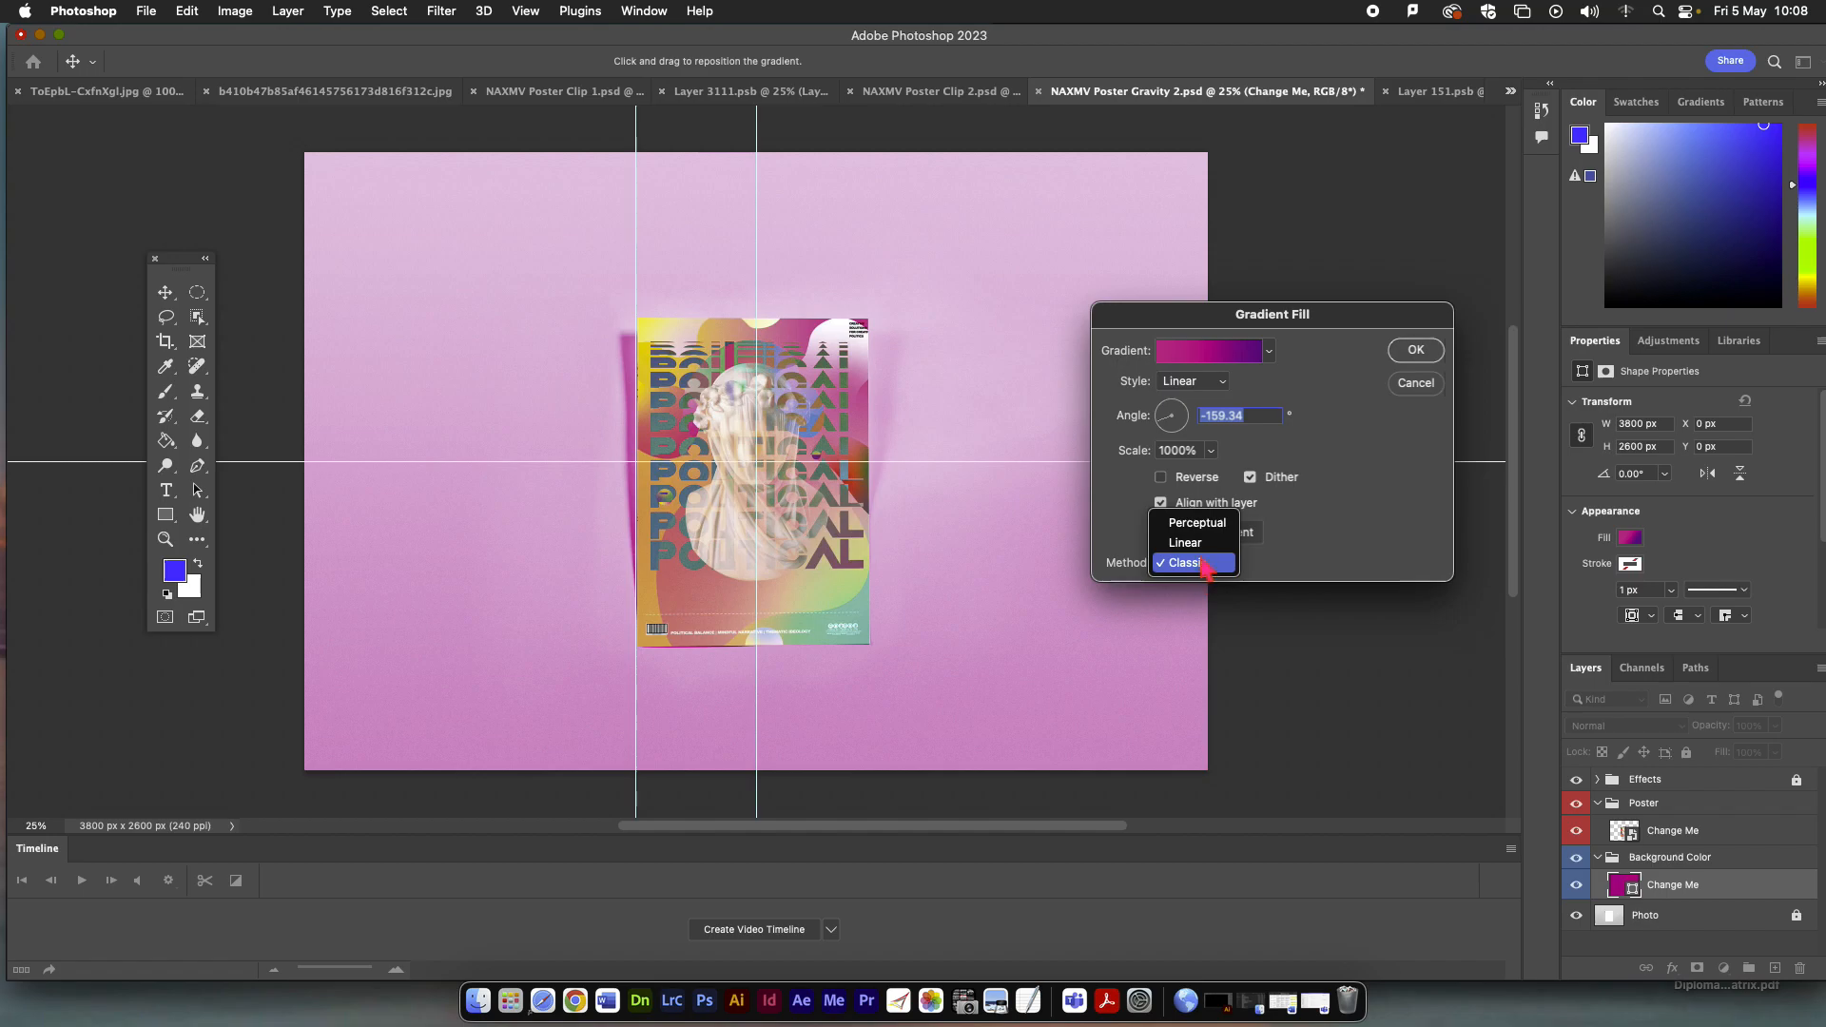
left_click(1206, 540)
left_click(1398, 356)
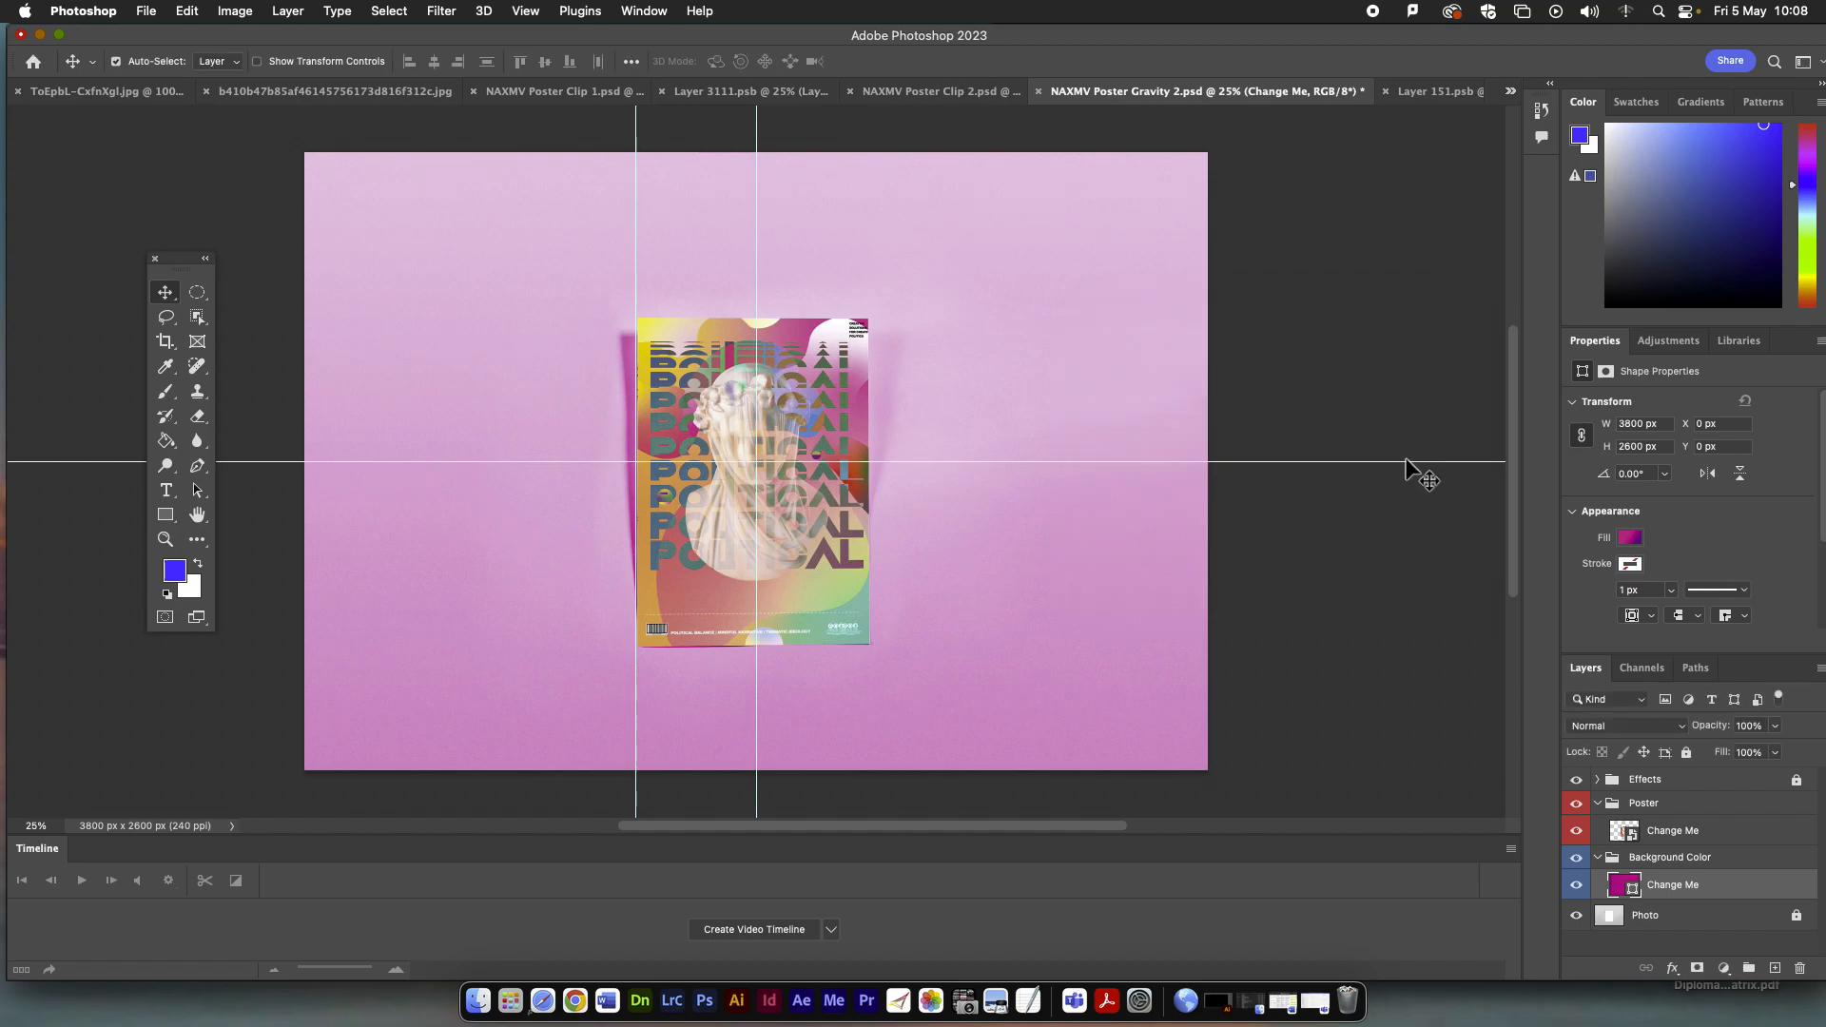
Expand the Effects group, try to edit its Noise layer, and unlock that layer.
left_click(1599, 779)
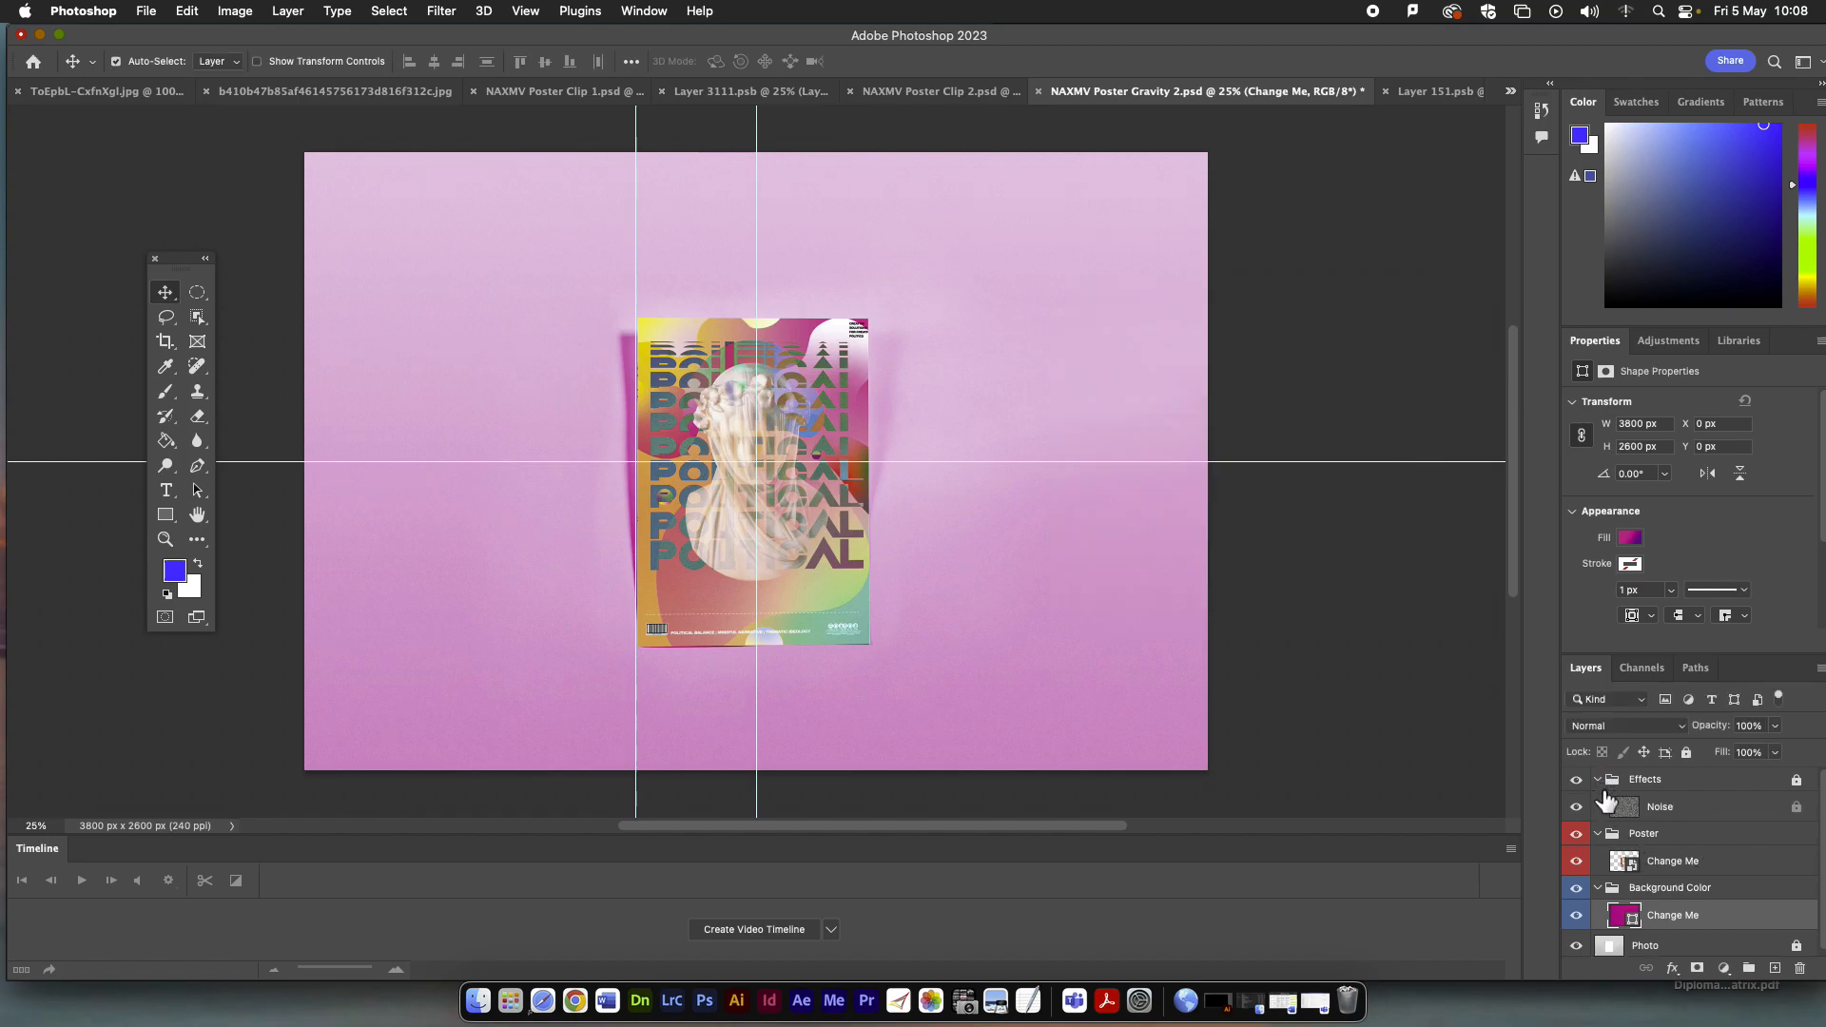
double_click(1624, 806)
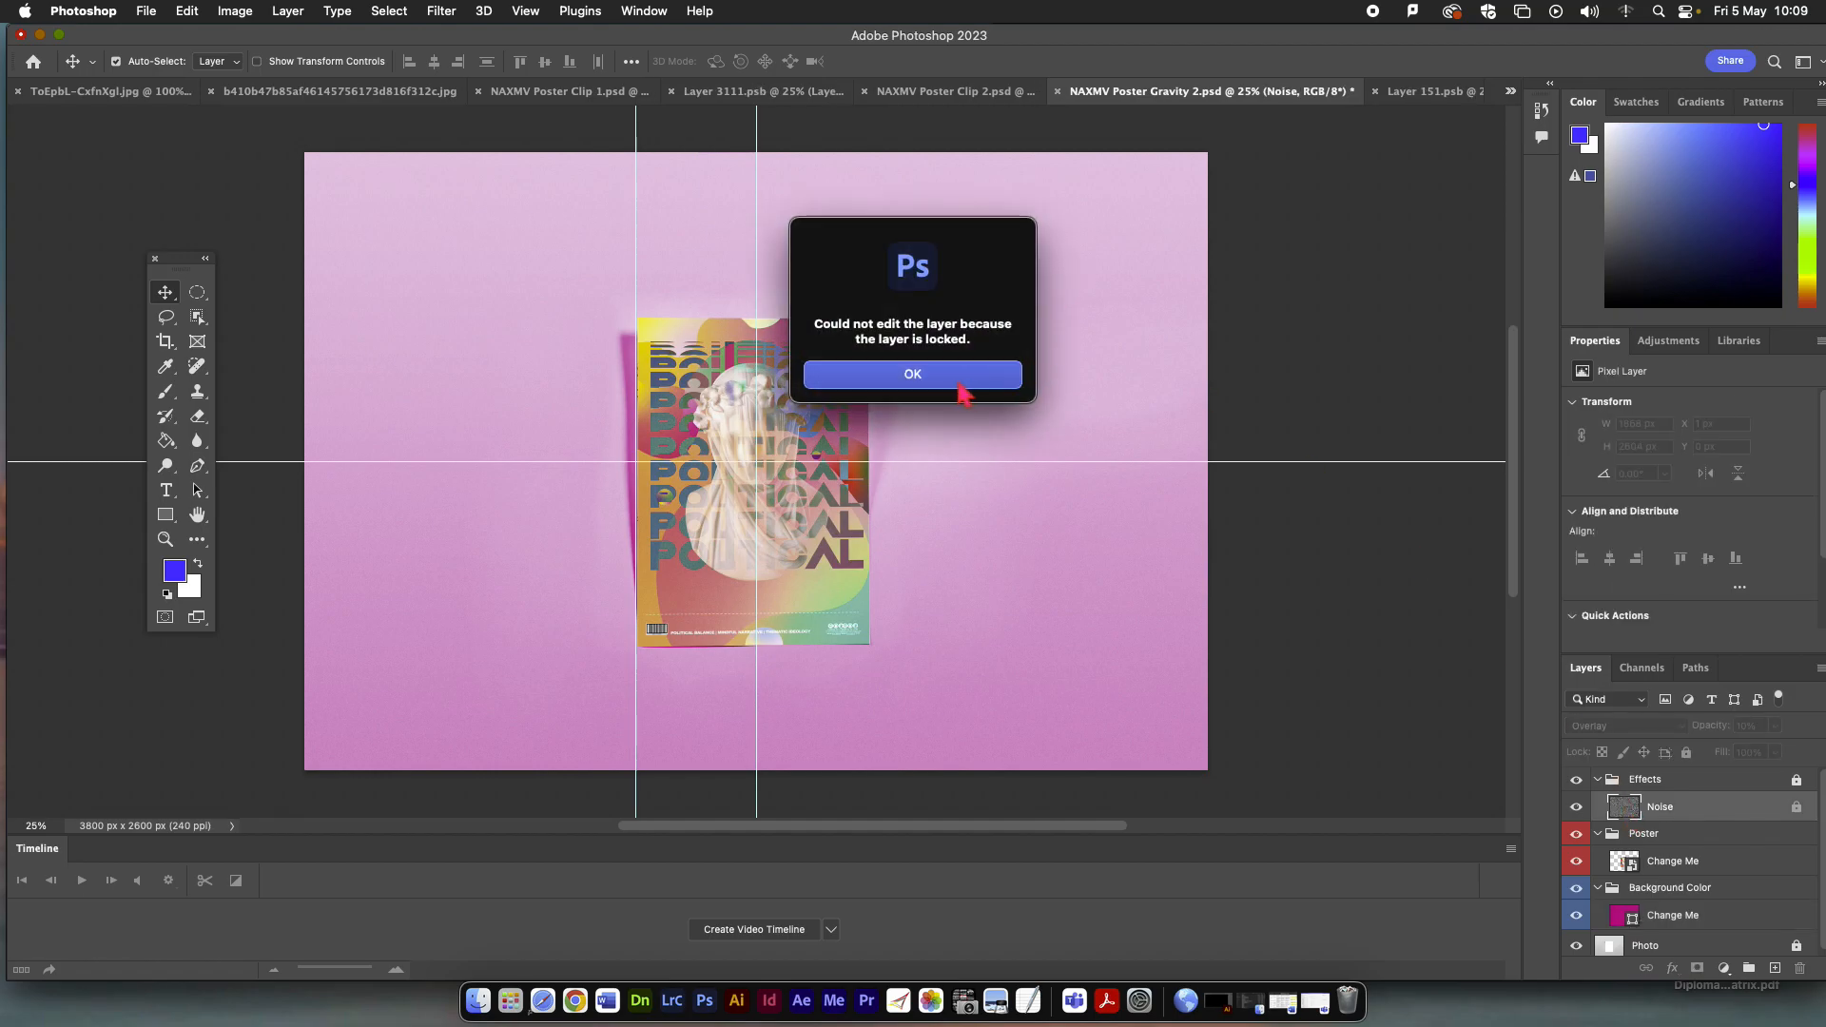
left_click(961, 376)
left_click(1795, 806)
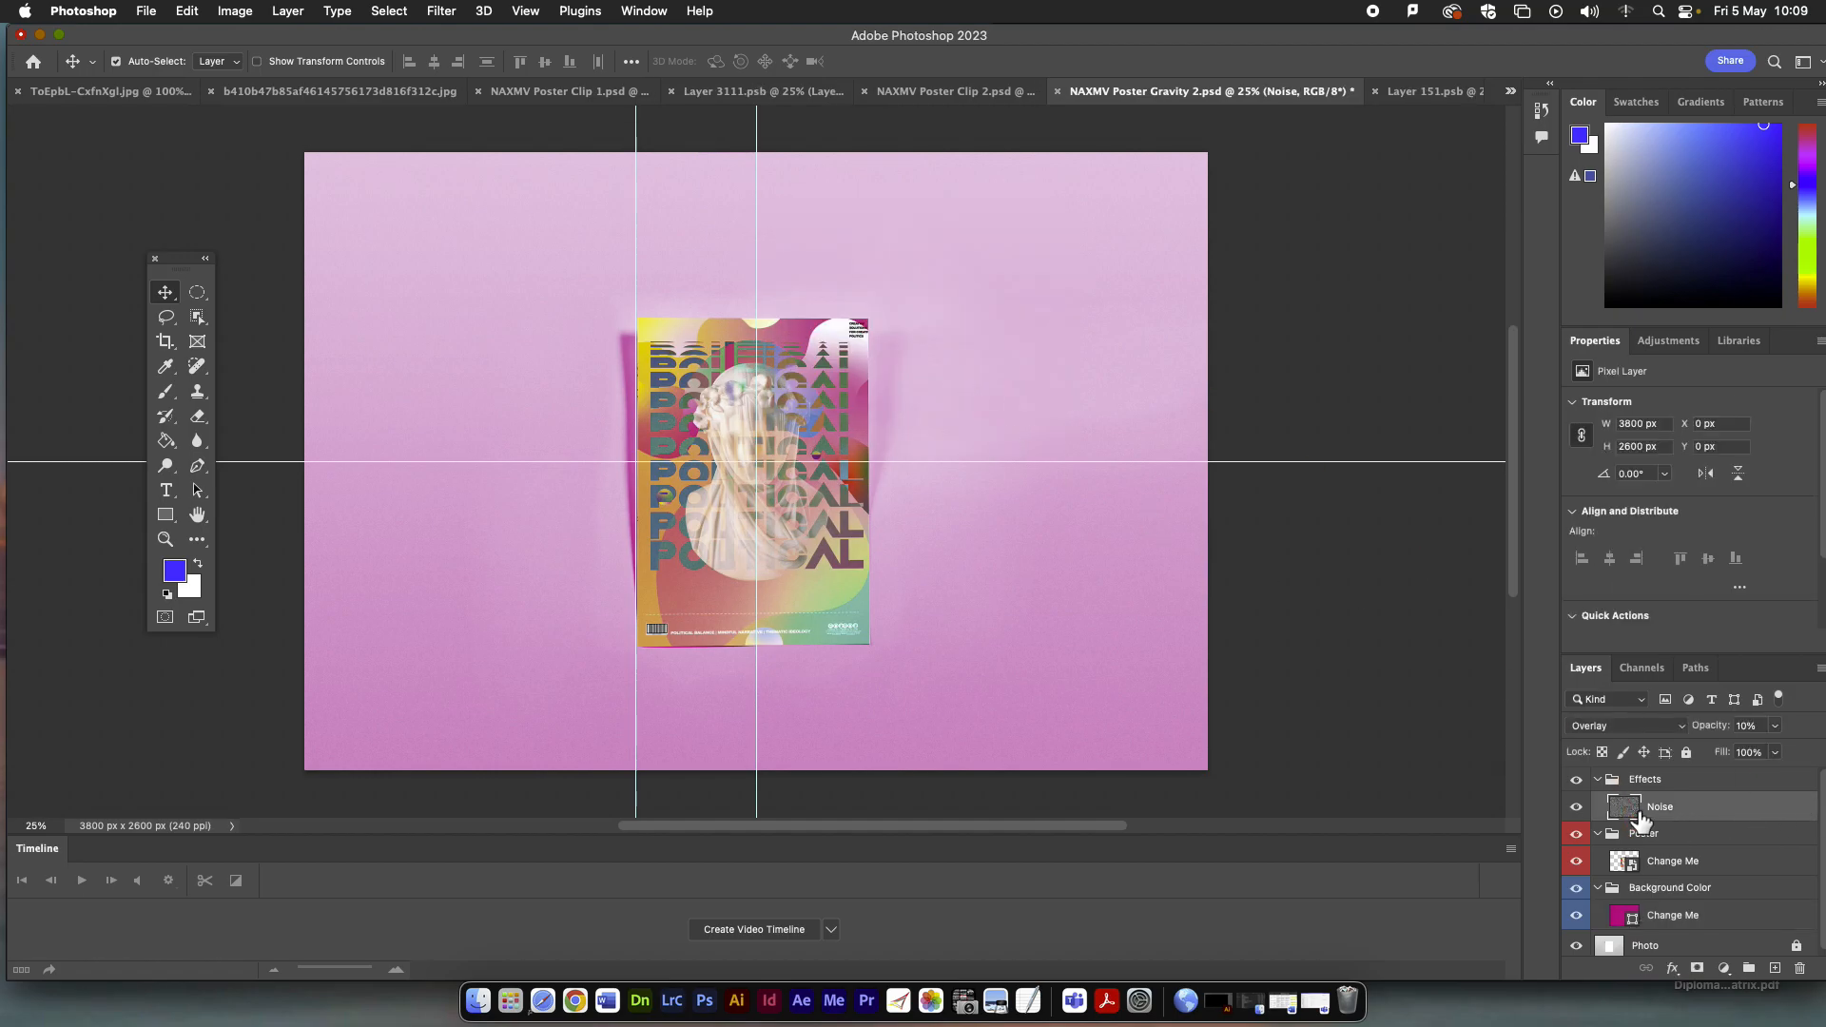
Set the Noise layer's opacity to 46%, try the Hard Mix blend mode, and change the blend mode to Lighter Color.
double_click(1636, 818)
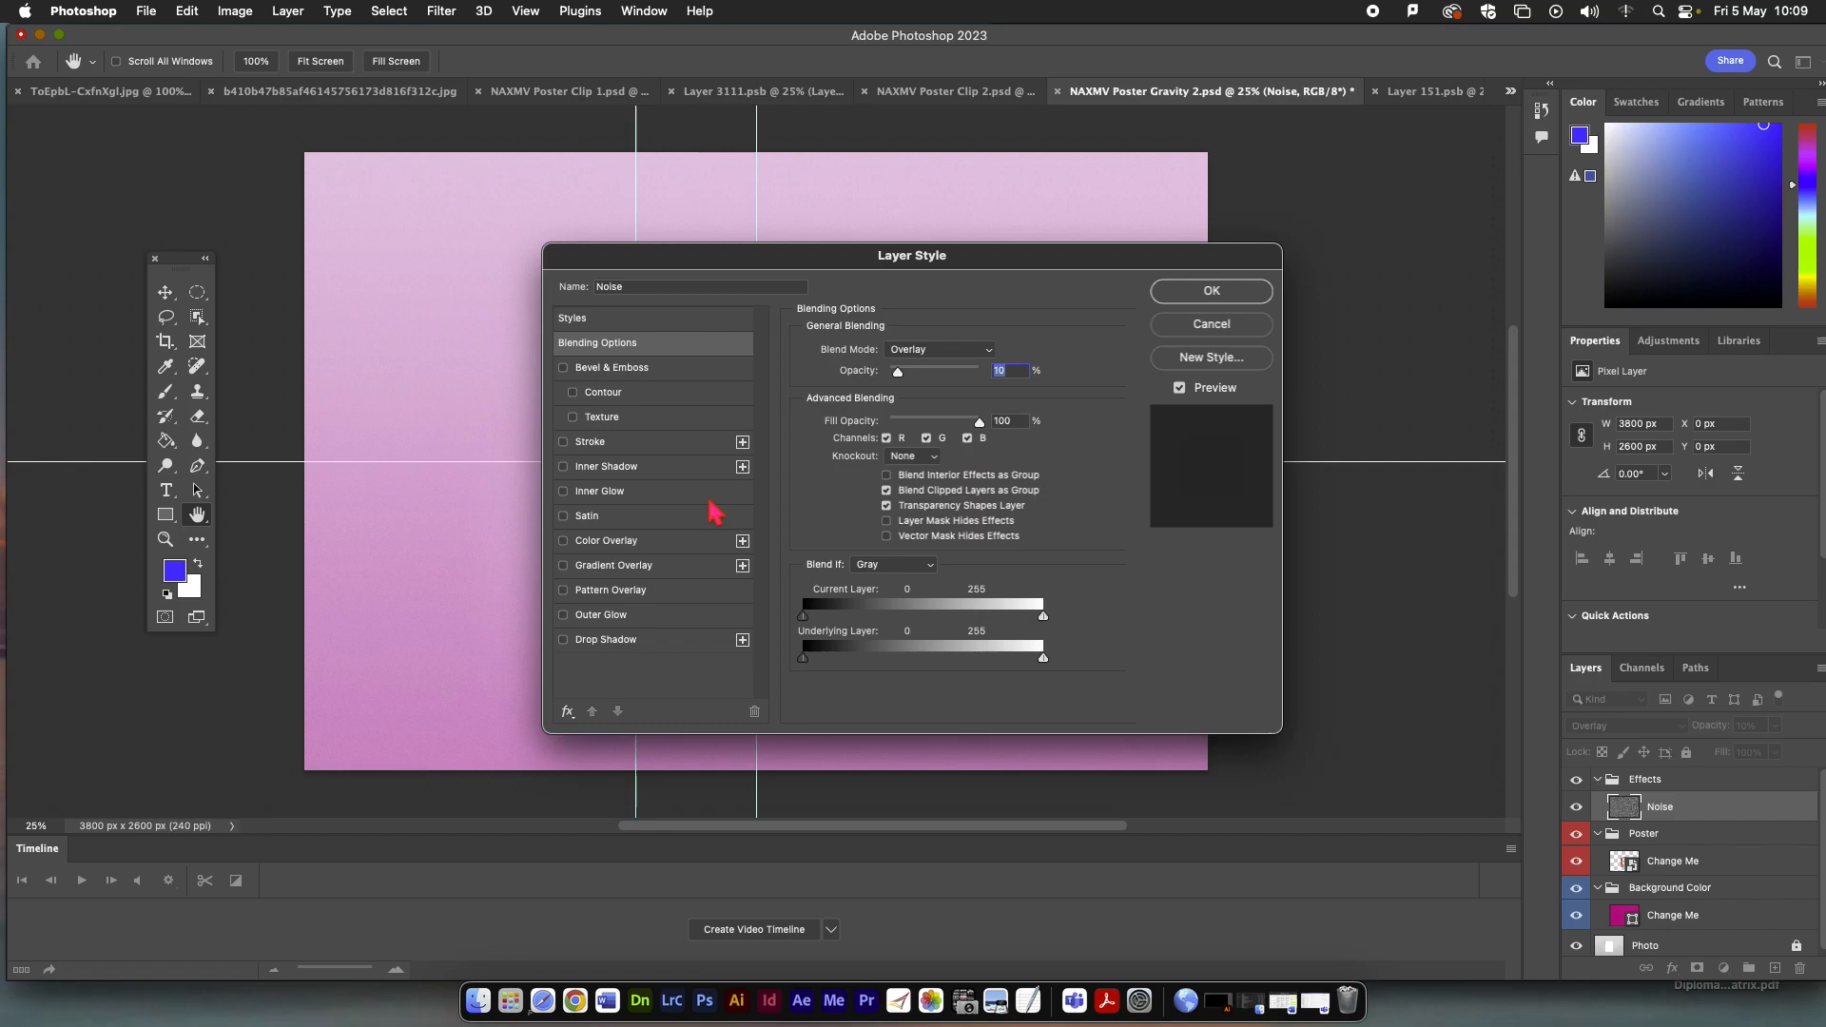
left_click(951, 350)
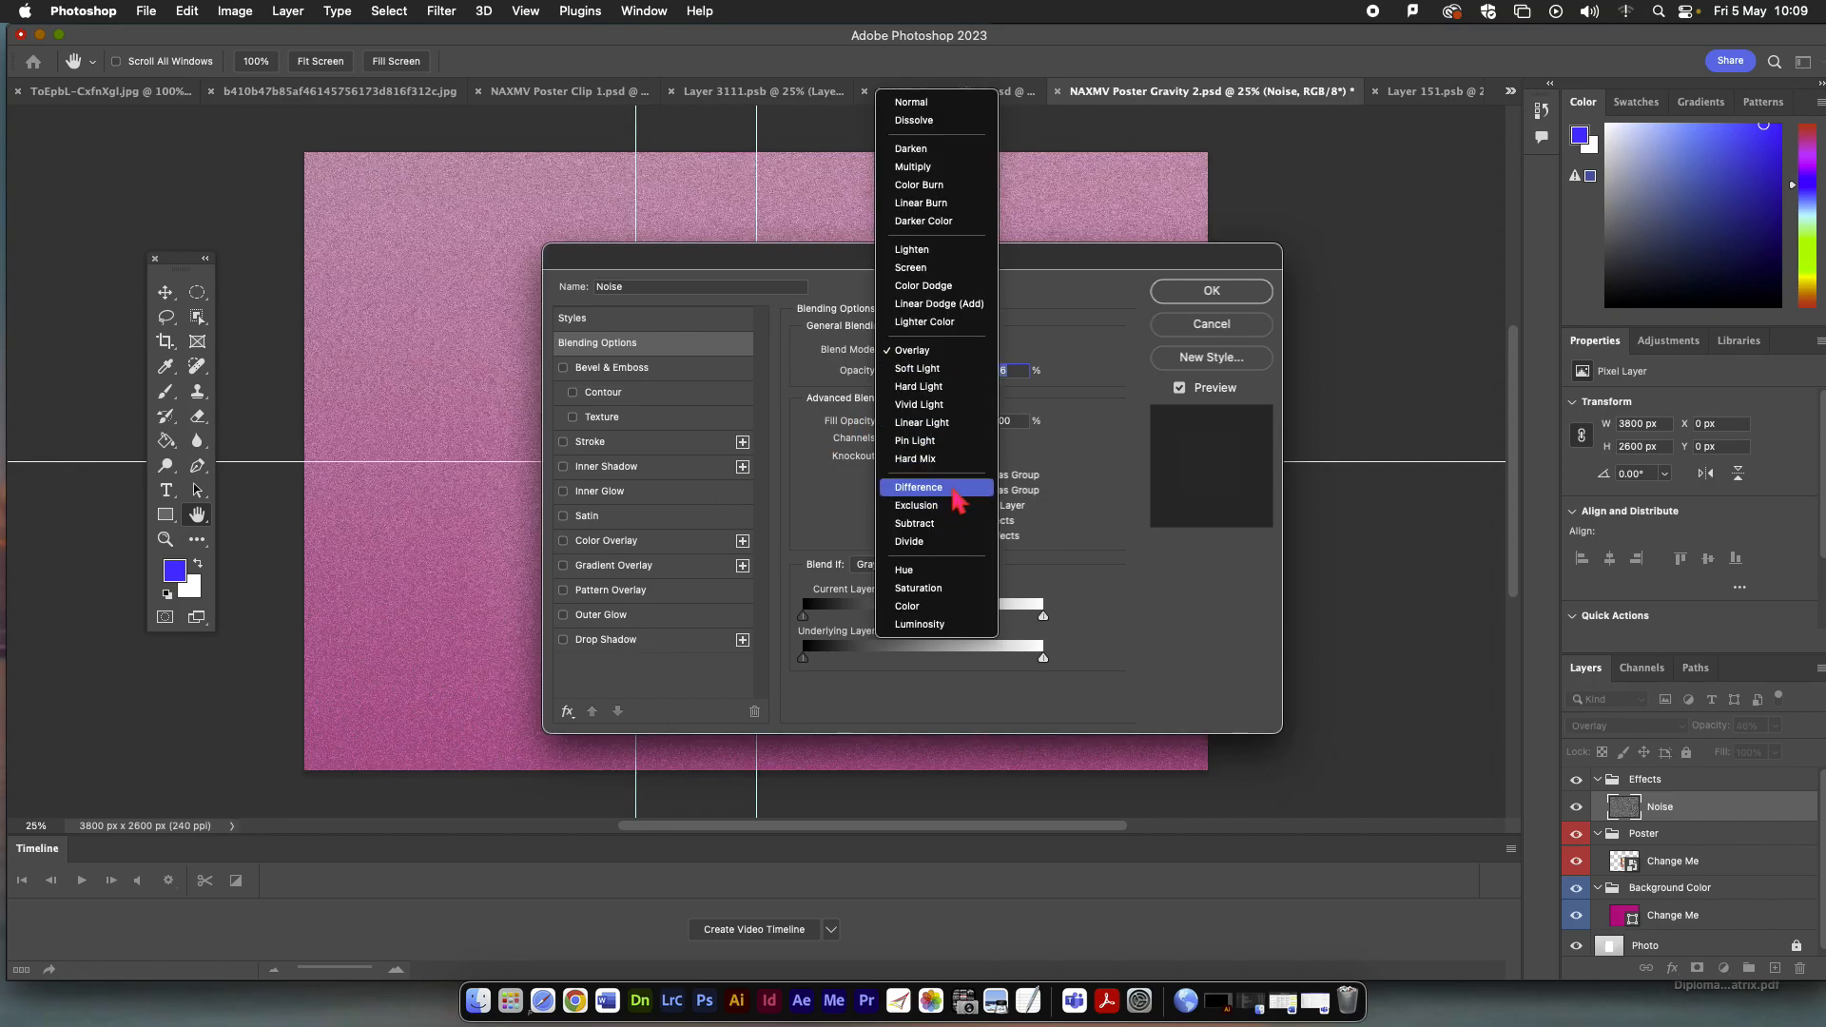
left_click(953, 460)
left_click(1210, 291)
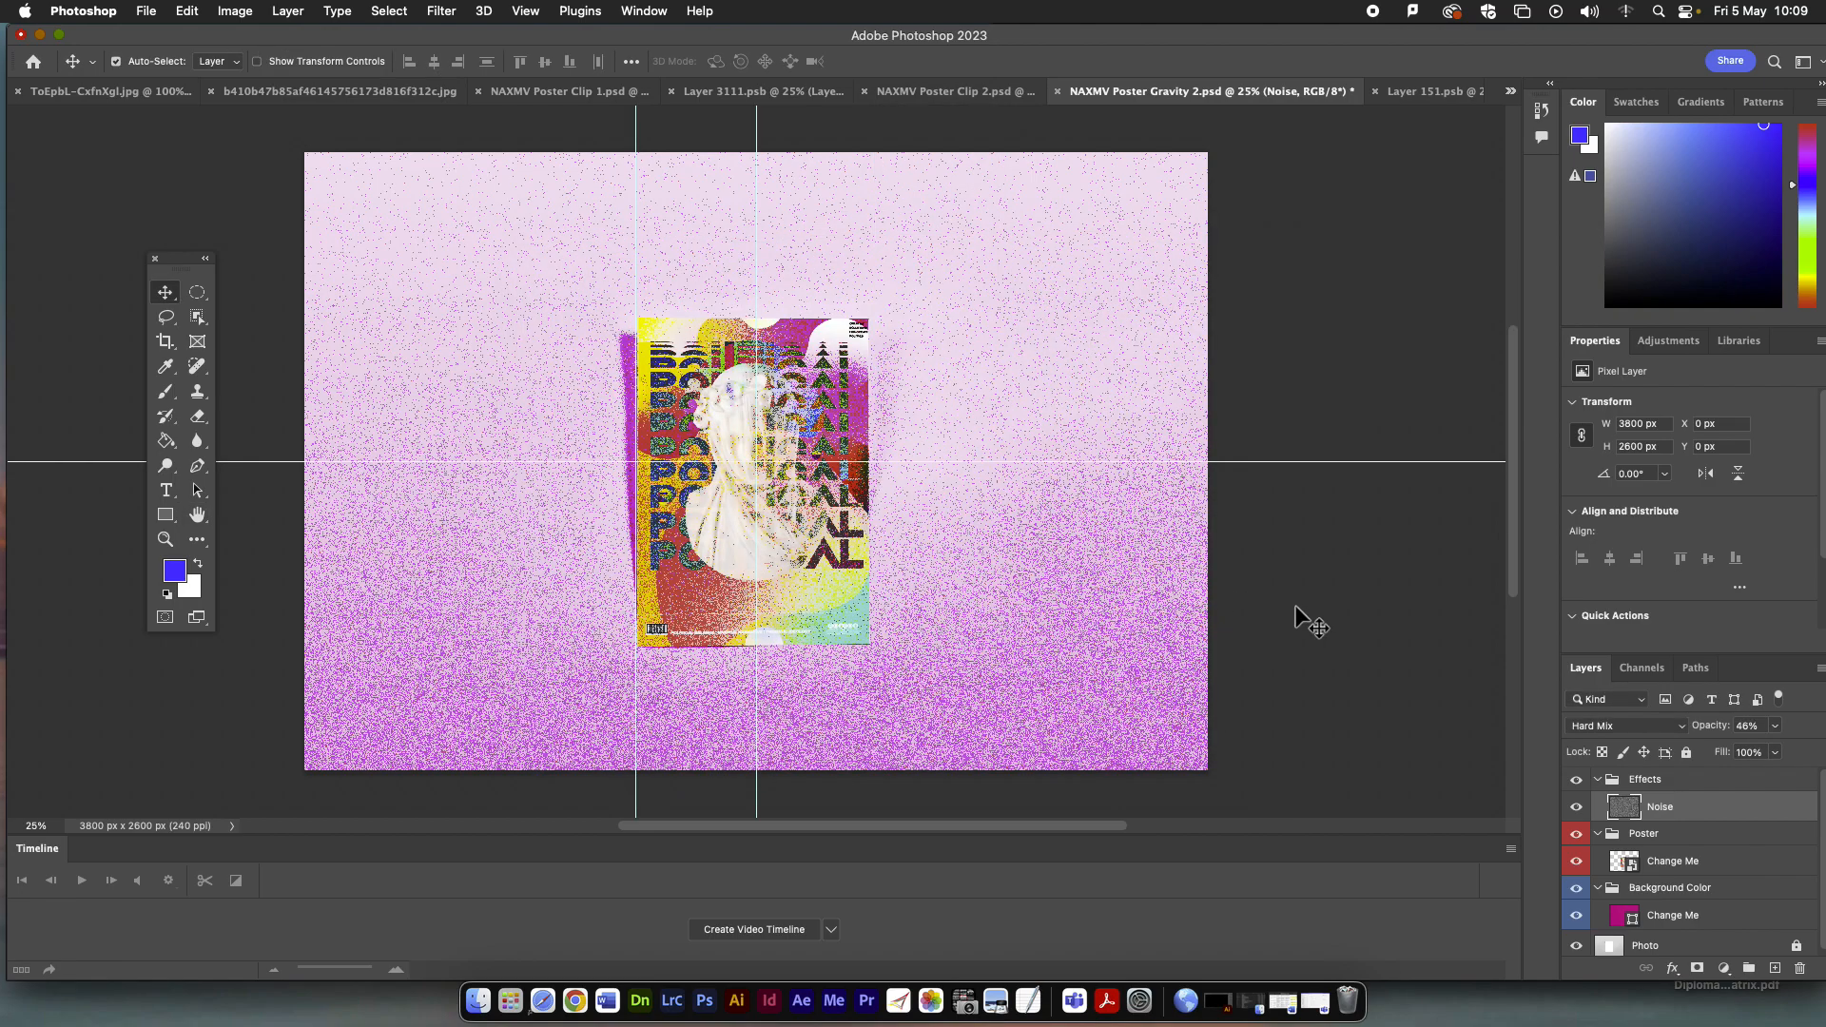
left_click(1634, 726)
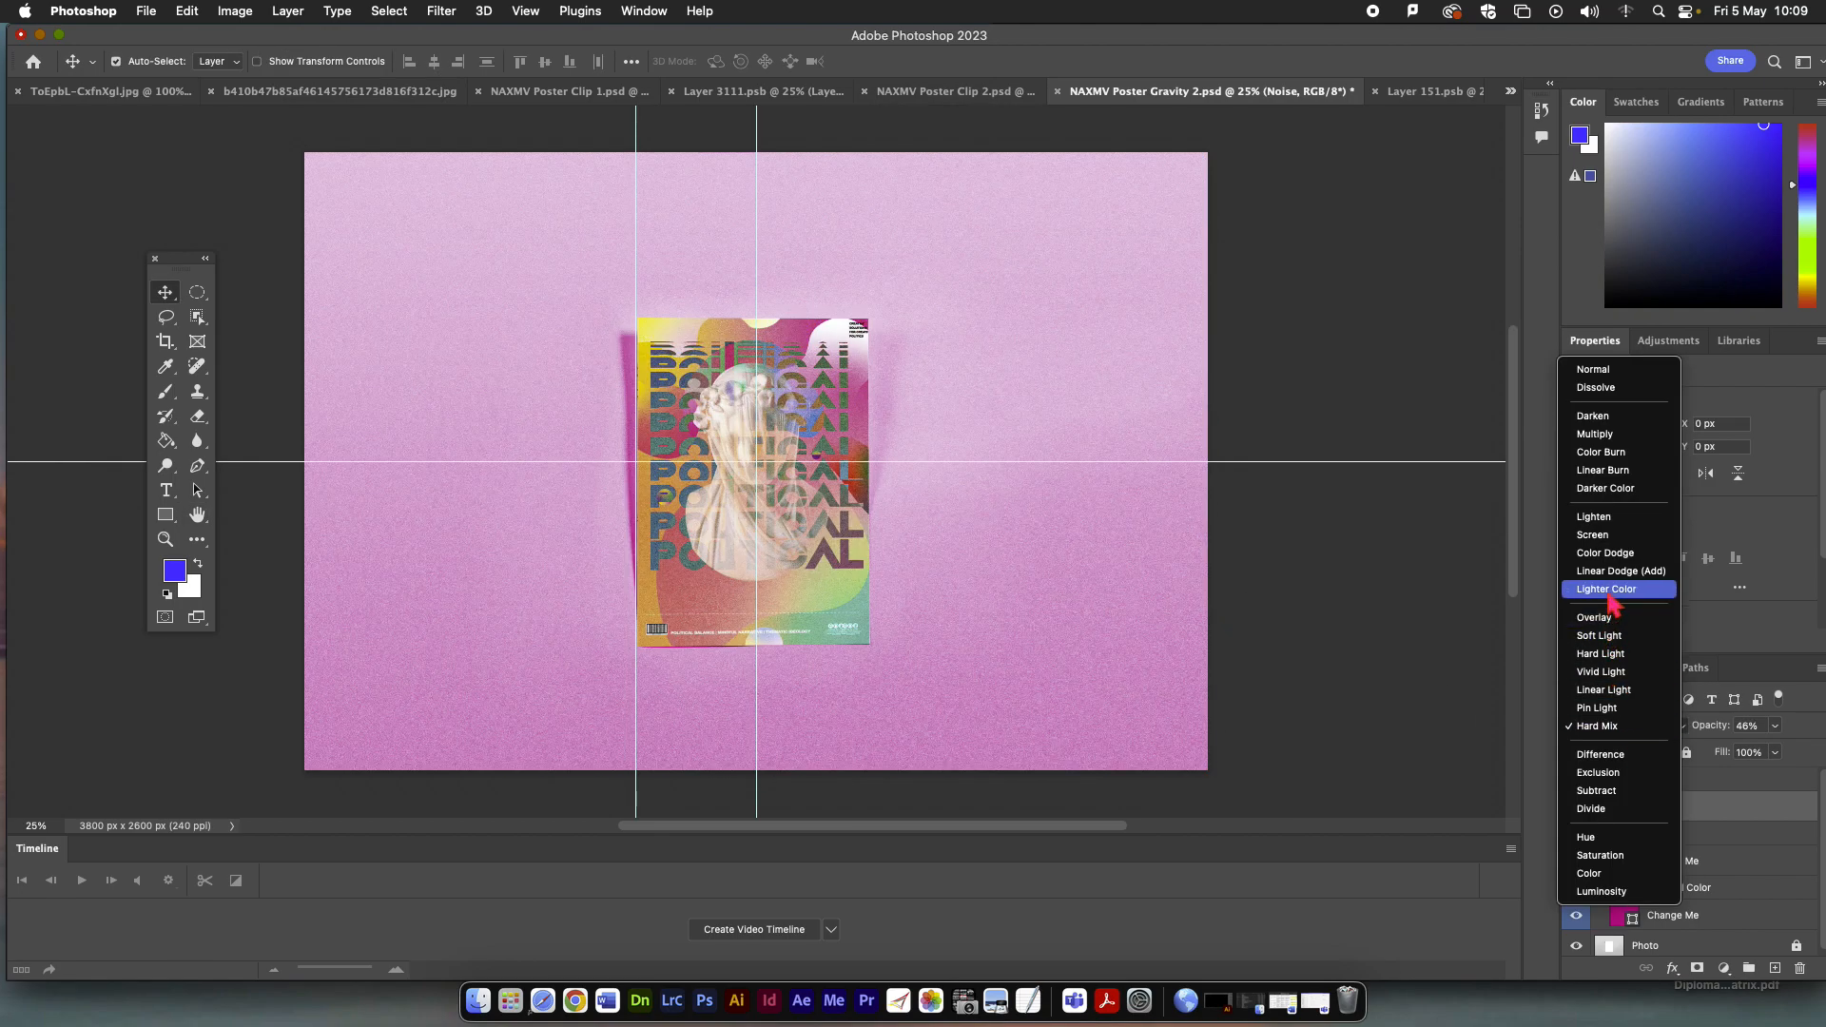
left_click(1609, 589)
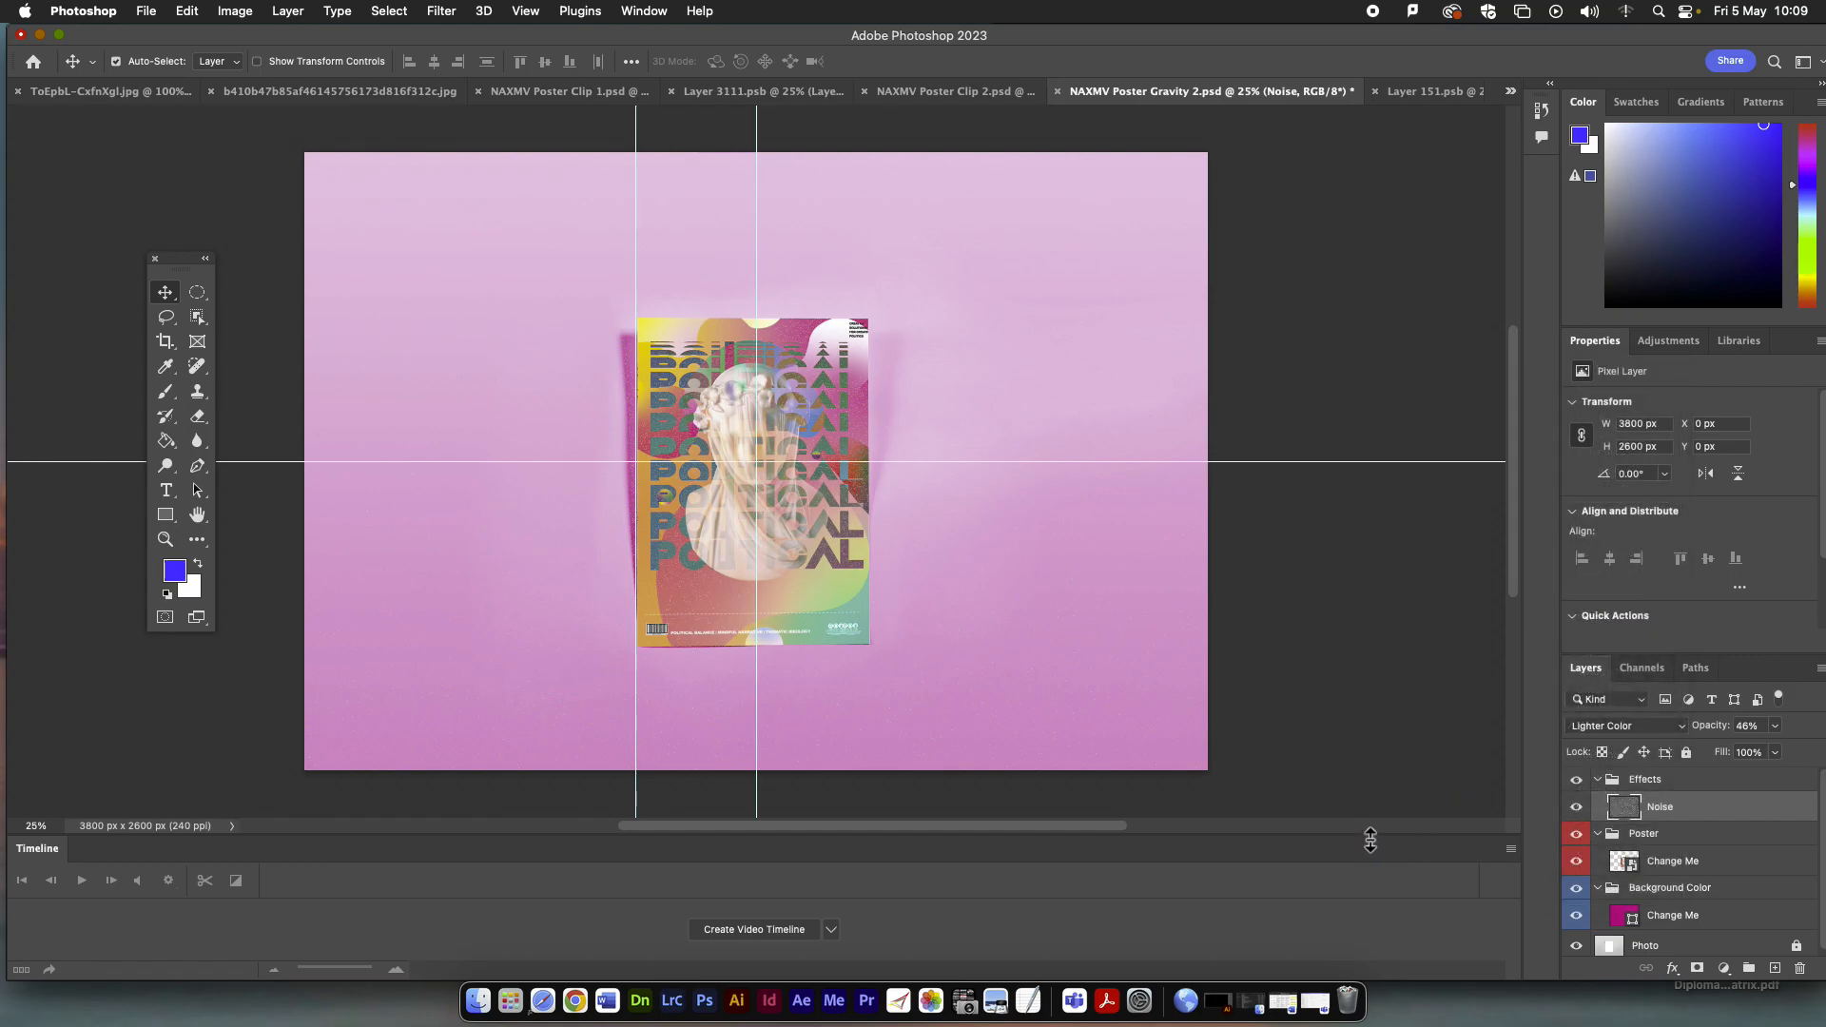